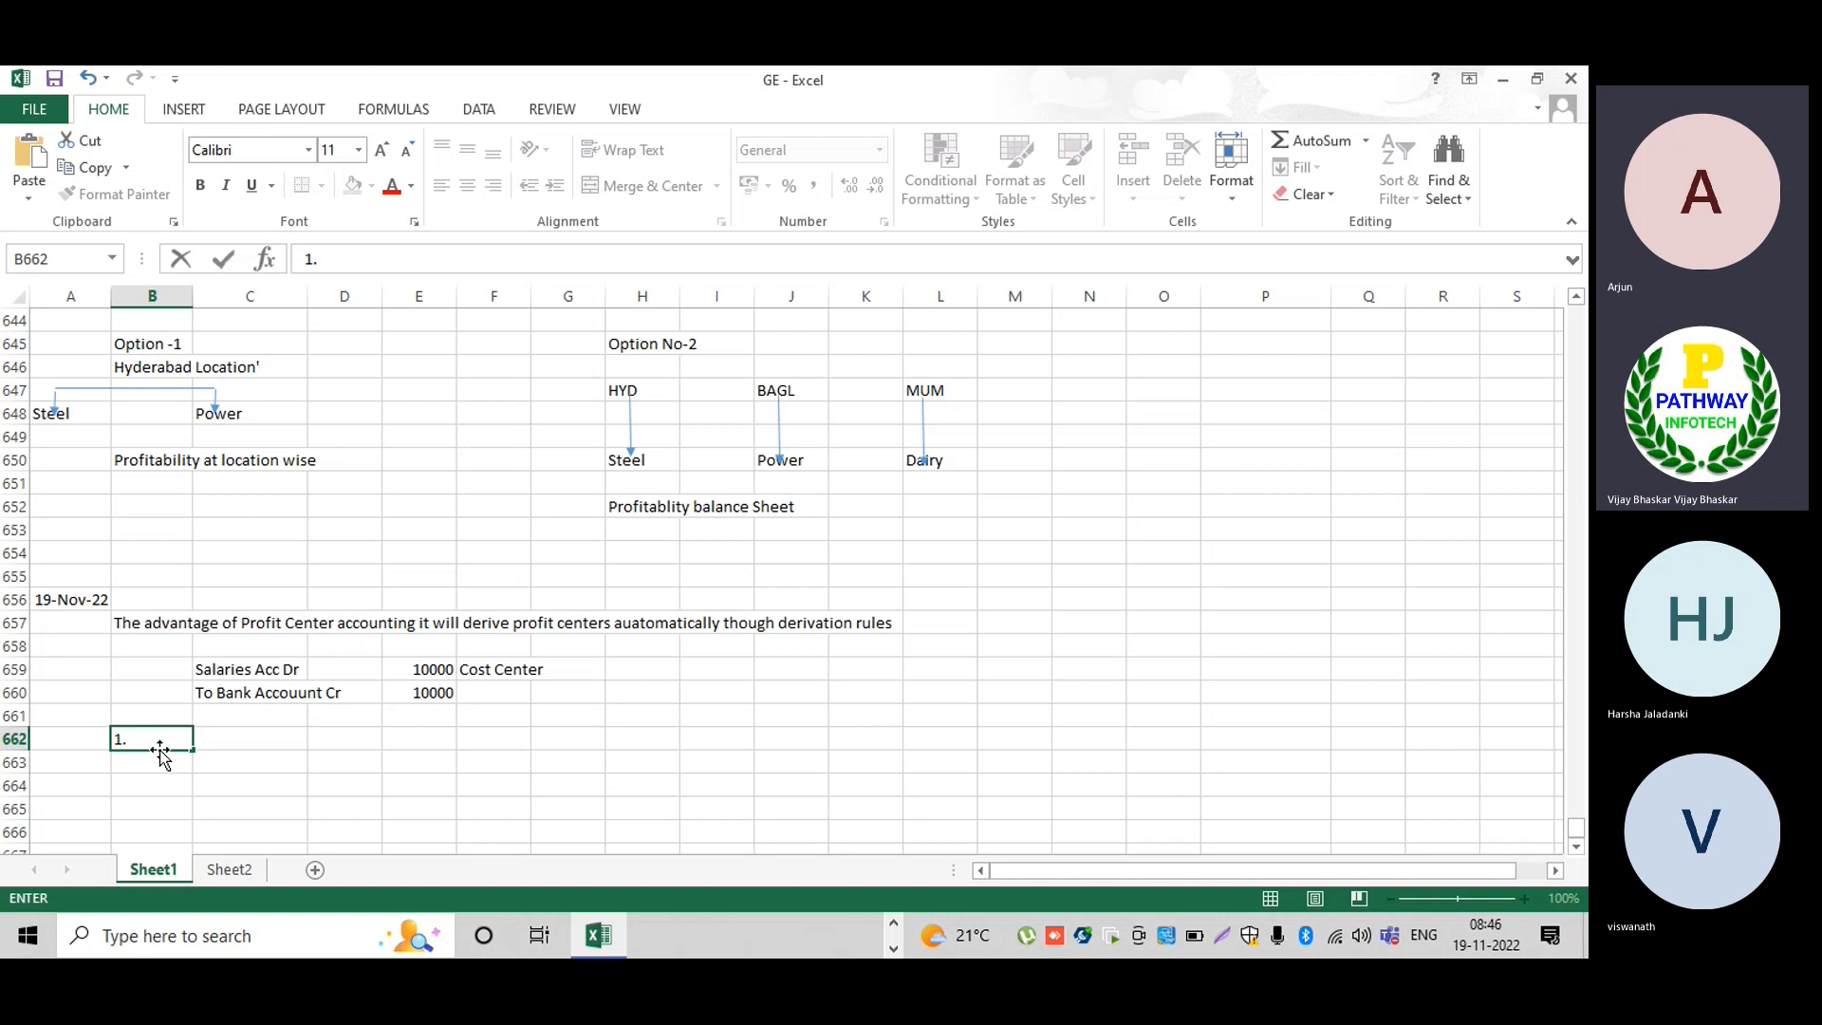
# Complete the entry in cell B662 as "1. If we want derive expediture information into Profit Center".
pyautogui.write('we want ')
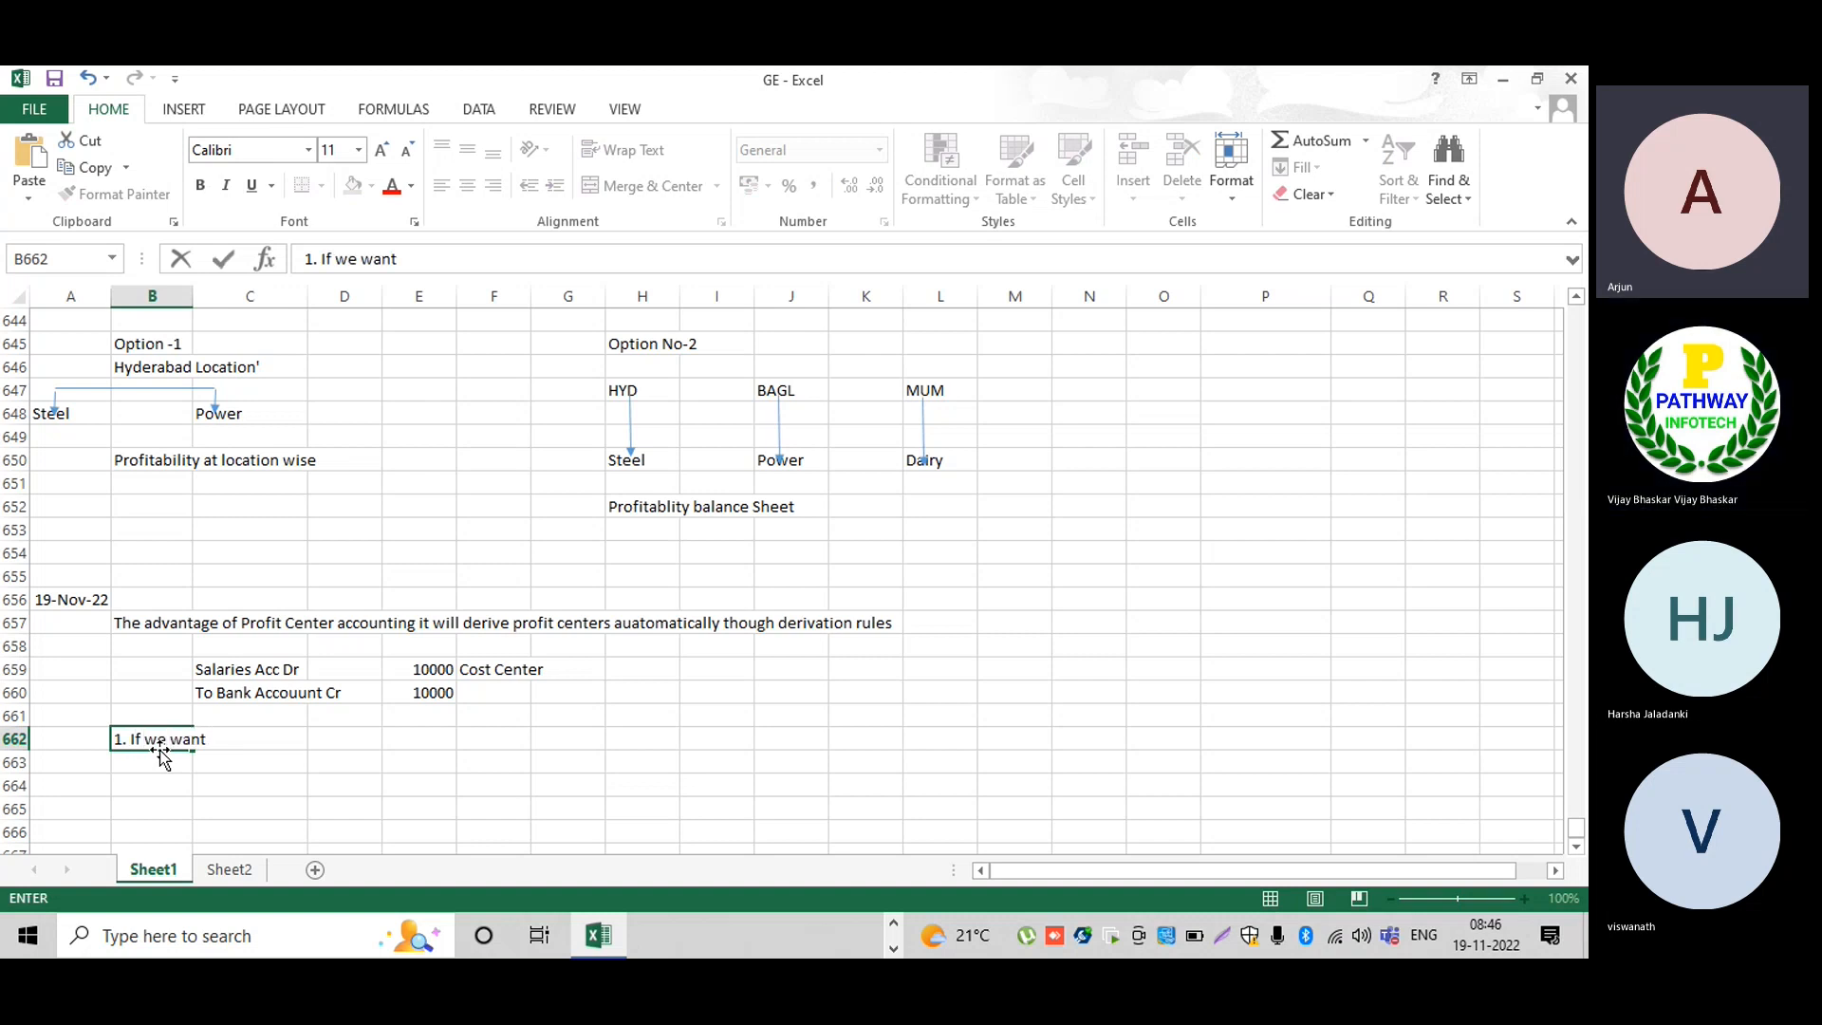
pyautogui.write('de')
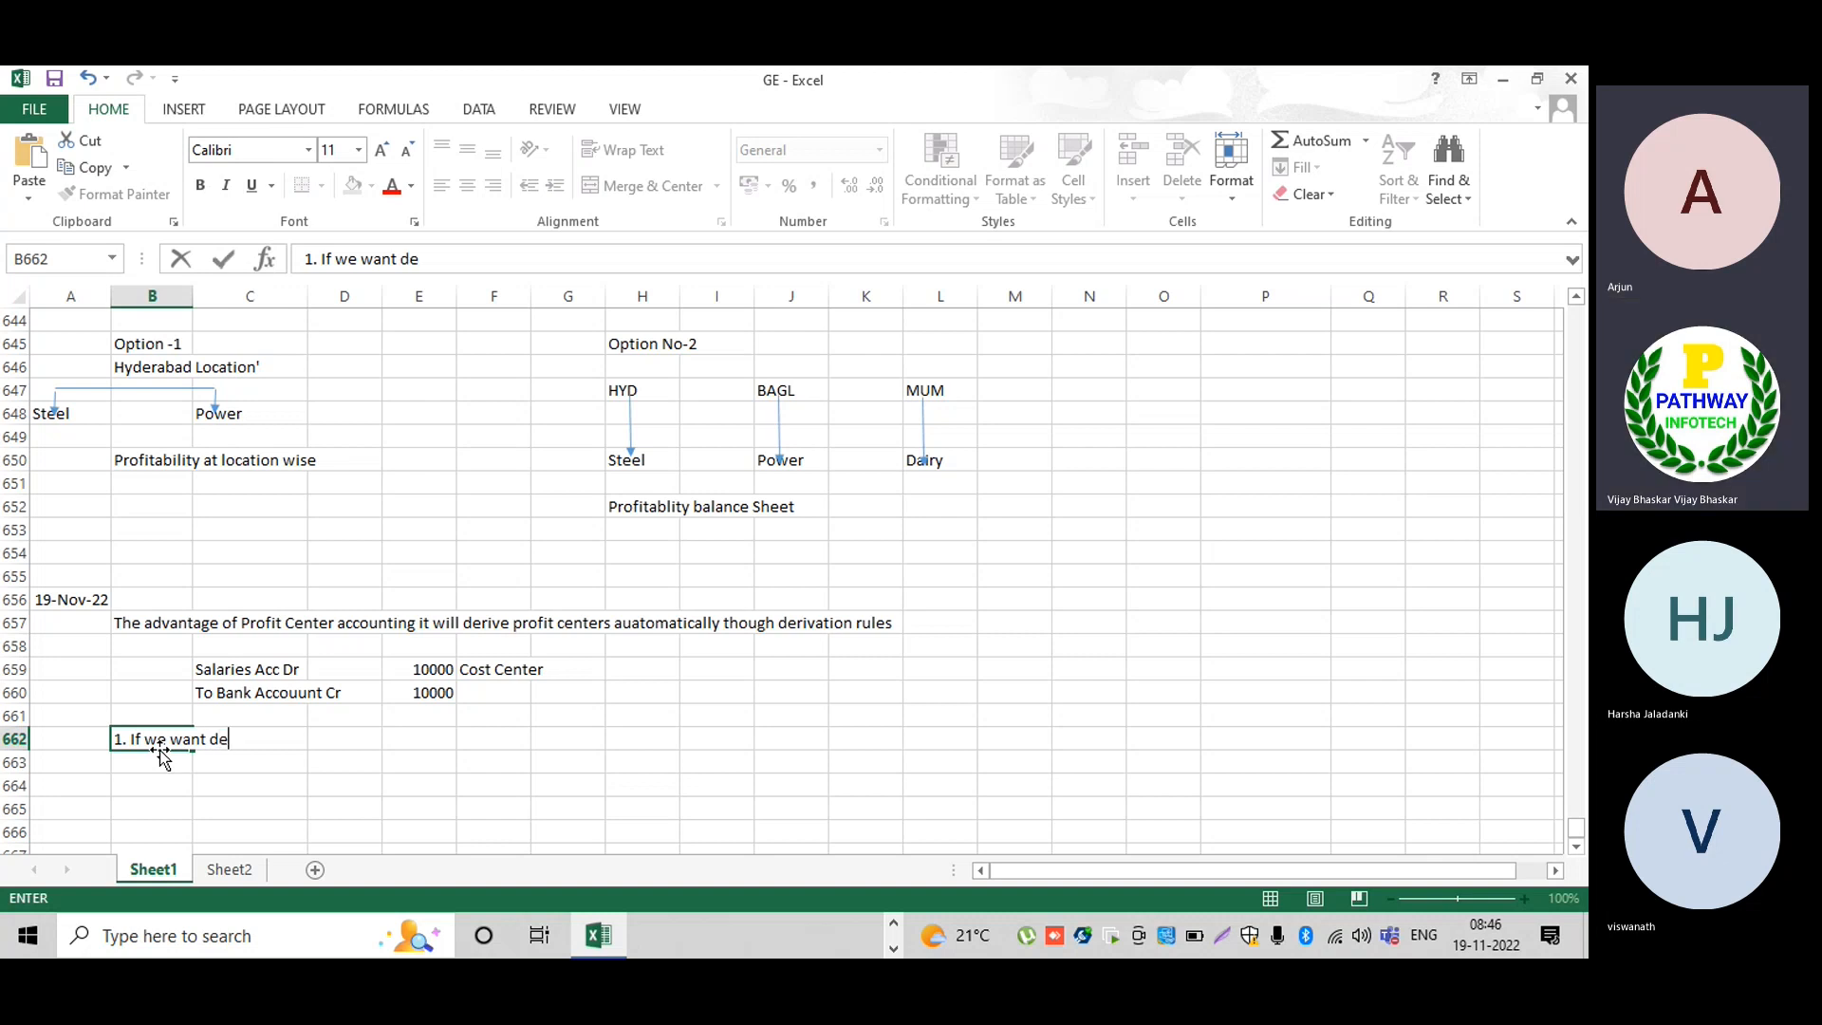
pyautogui.write('rive expediture inform')
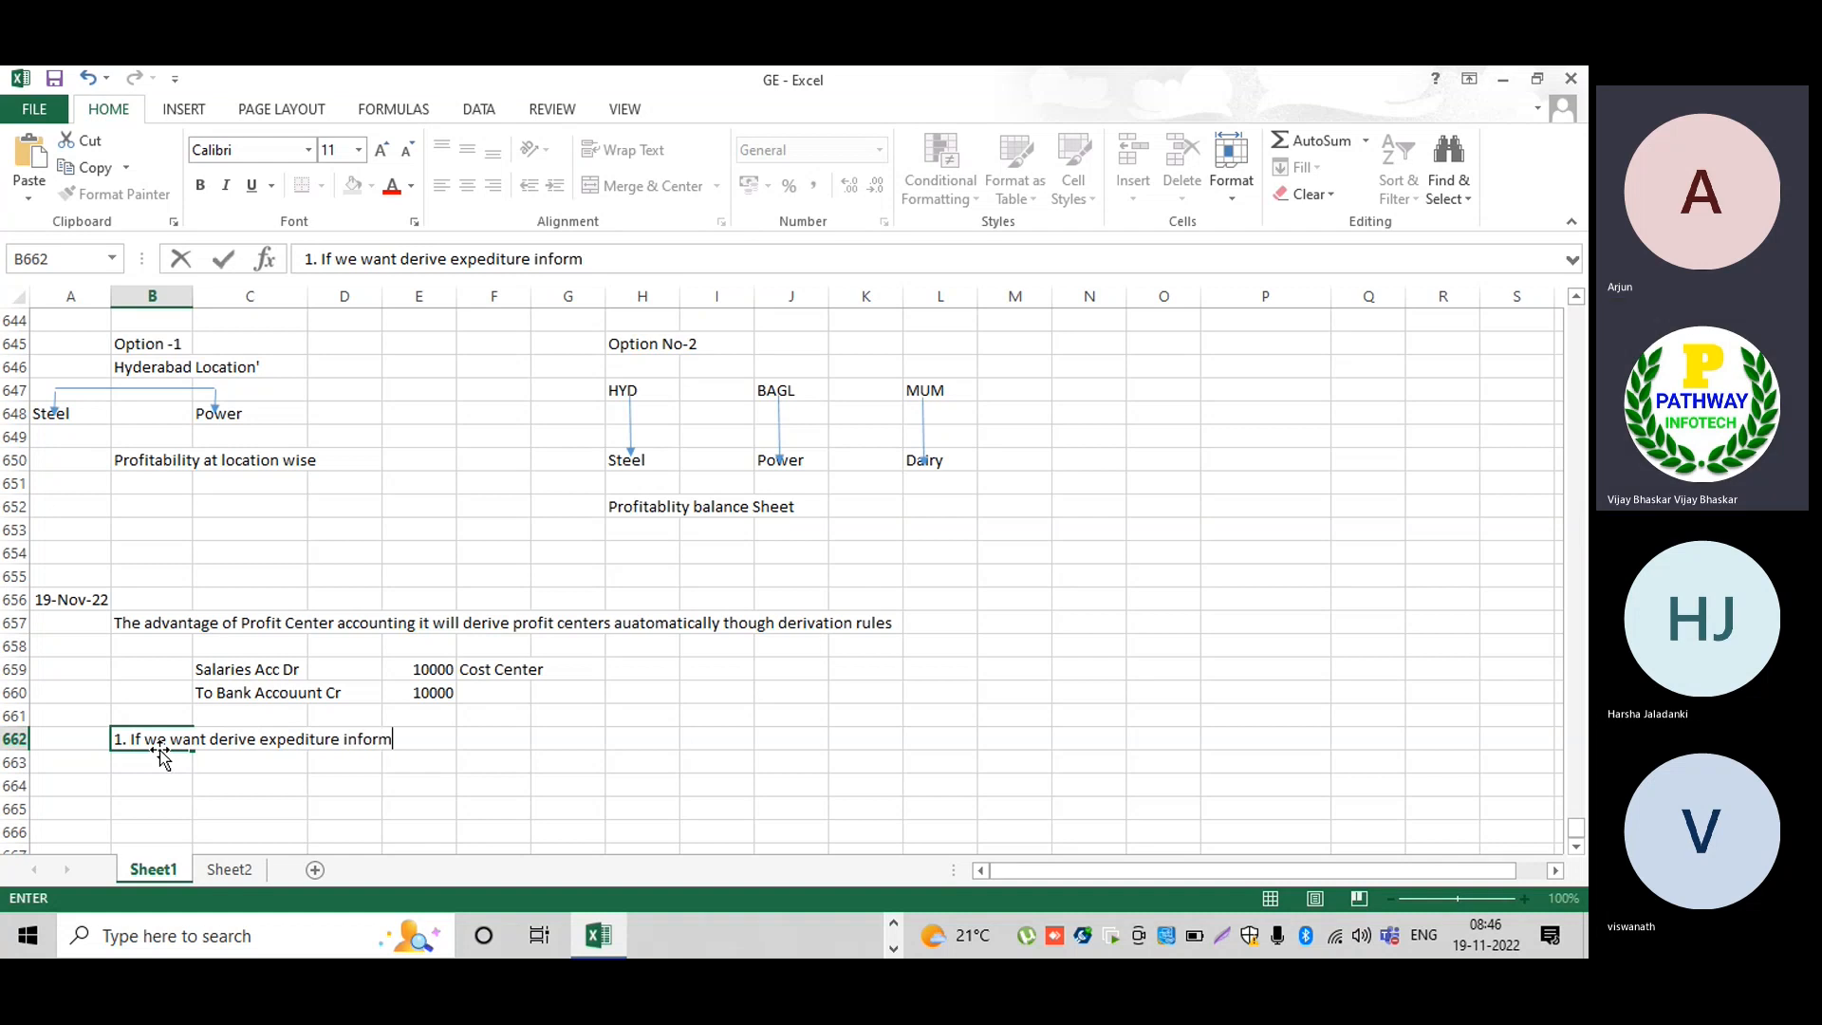
pyautogui.write('ation in')
pyautogui.press('BackSpace')
pyautogui.press('BackSpace')
pyautogui.press('BackSpace')
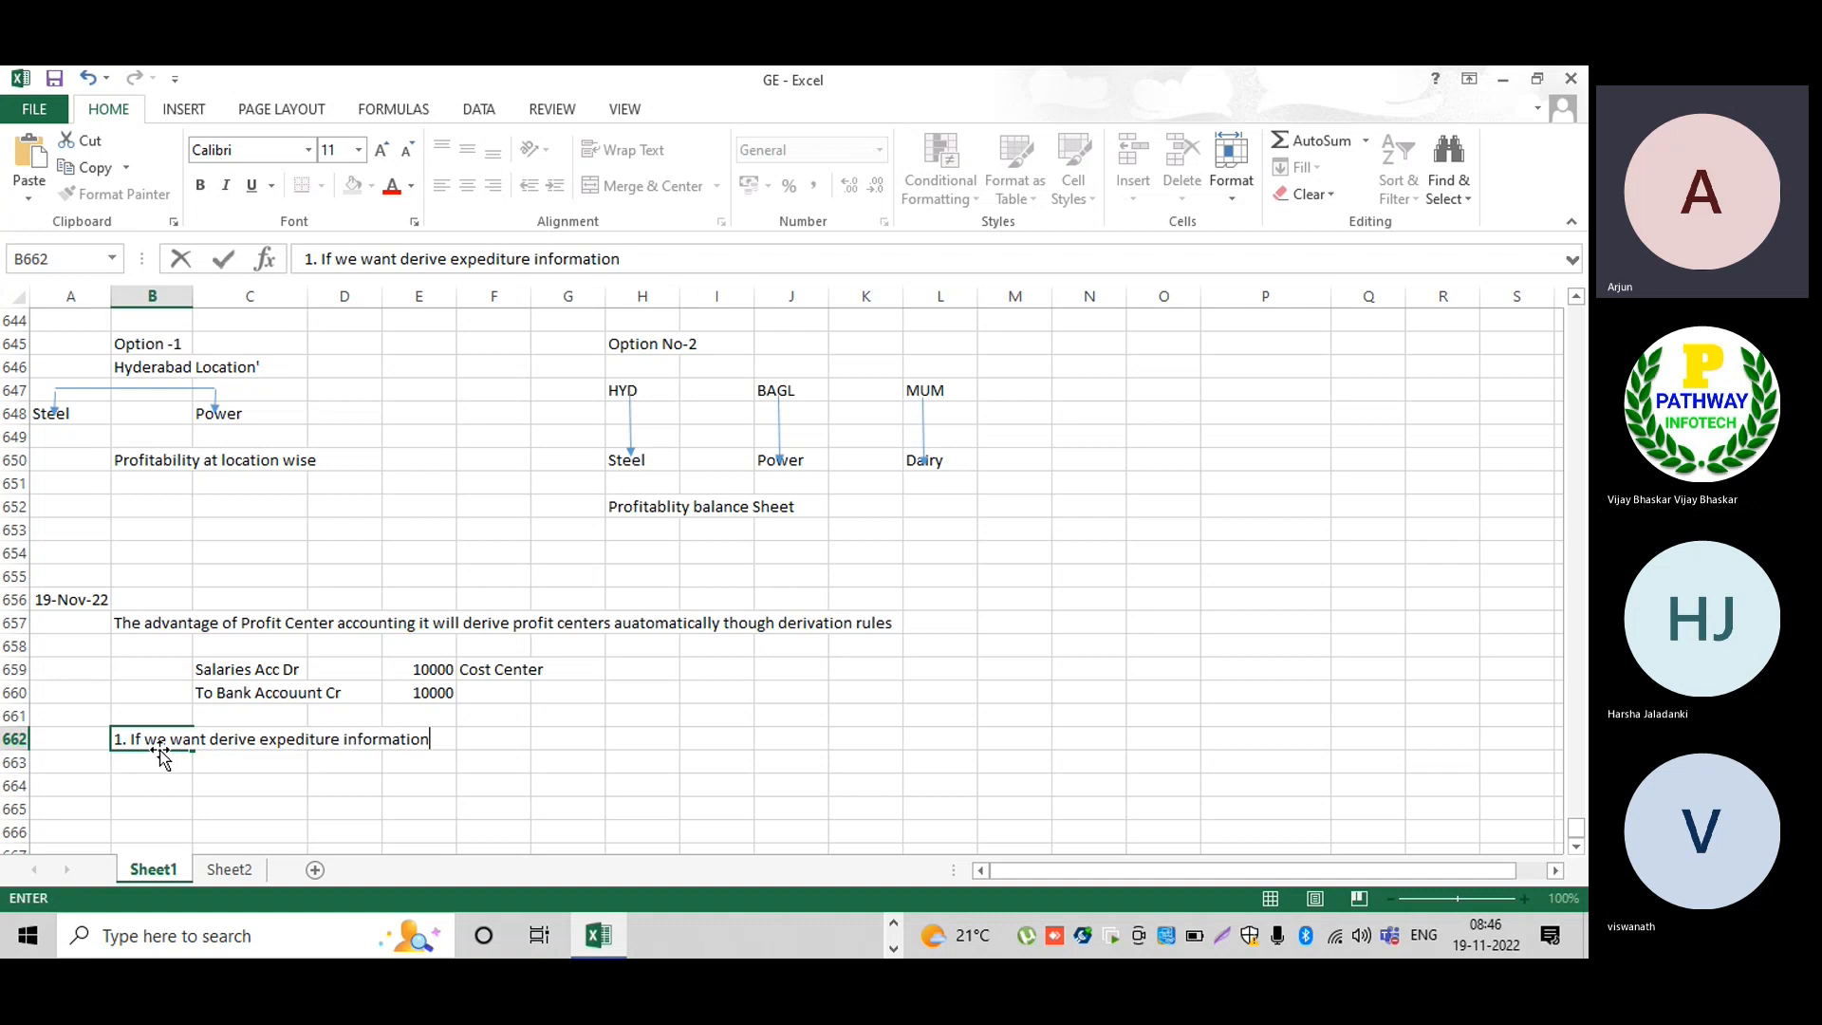
pyautogui.write('in')
pyautogui.press('BackSpace')
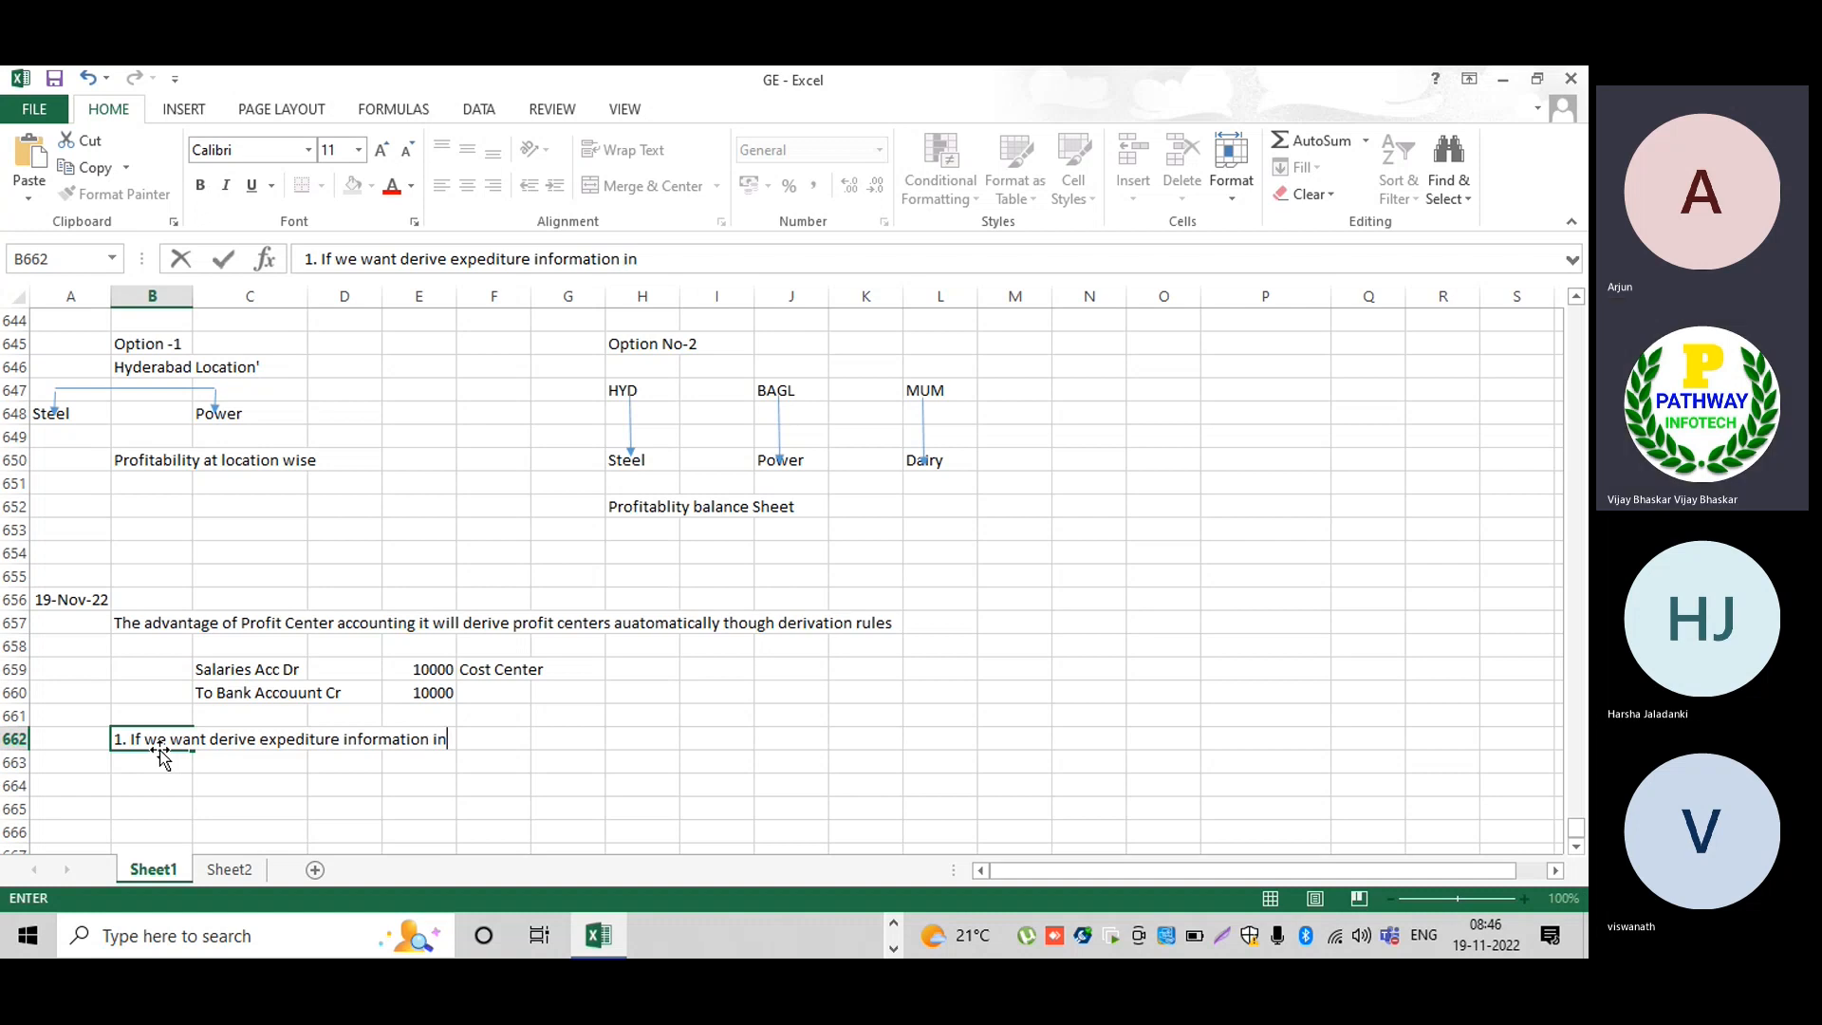
pyautogui.write('to Profit Center')
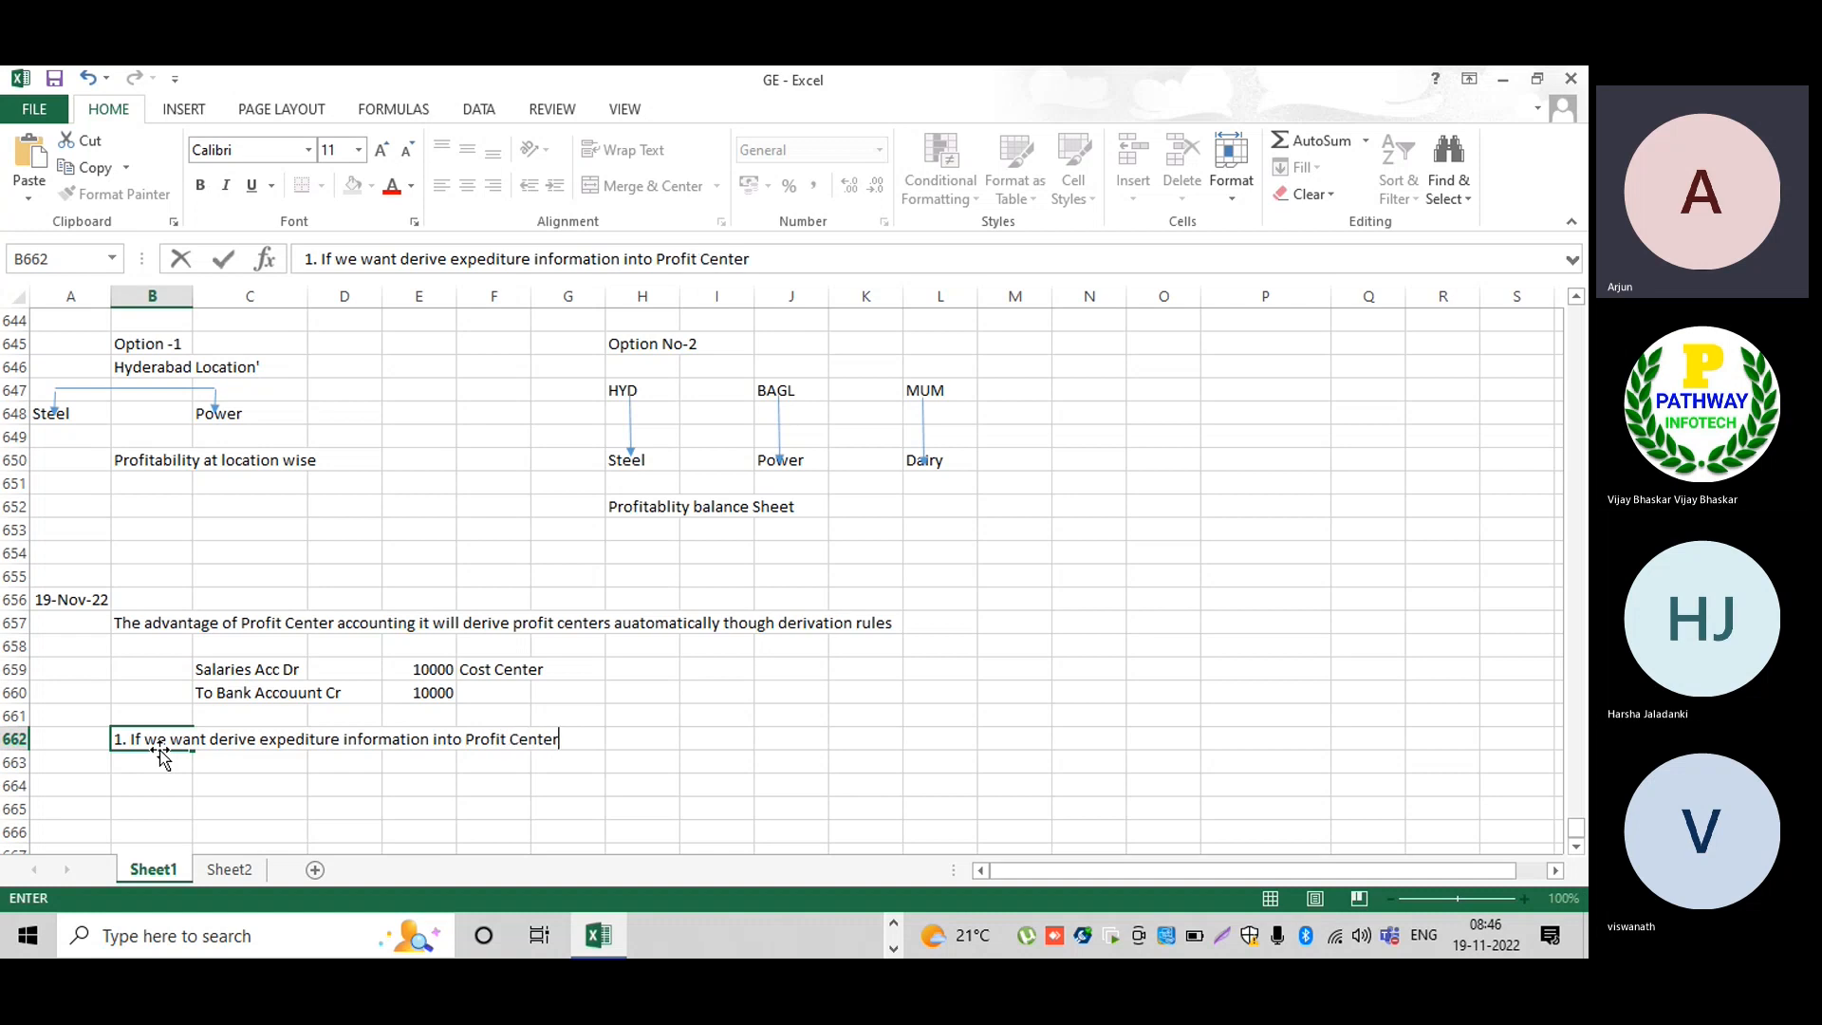
# Enter "Thorough cost center the system system will dentermine the PC and will post information into PC" in cell I662.
pyautogui.press('Right')
pyautogui.press('Right')
pyautogui.press('Right')
pyautogui.press('Right')
pyautogui.press('Right')
pyautogui.press('Right')
pyautogui.press('Right')
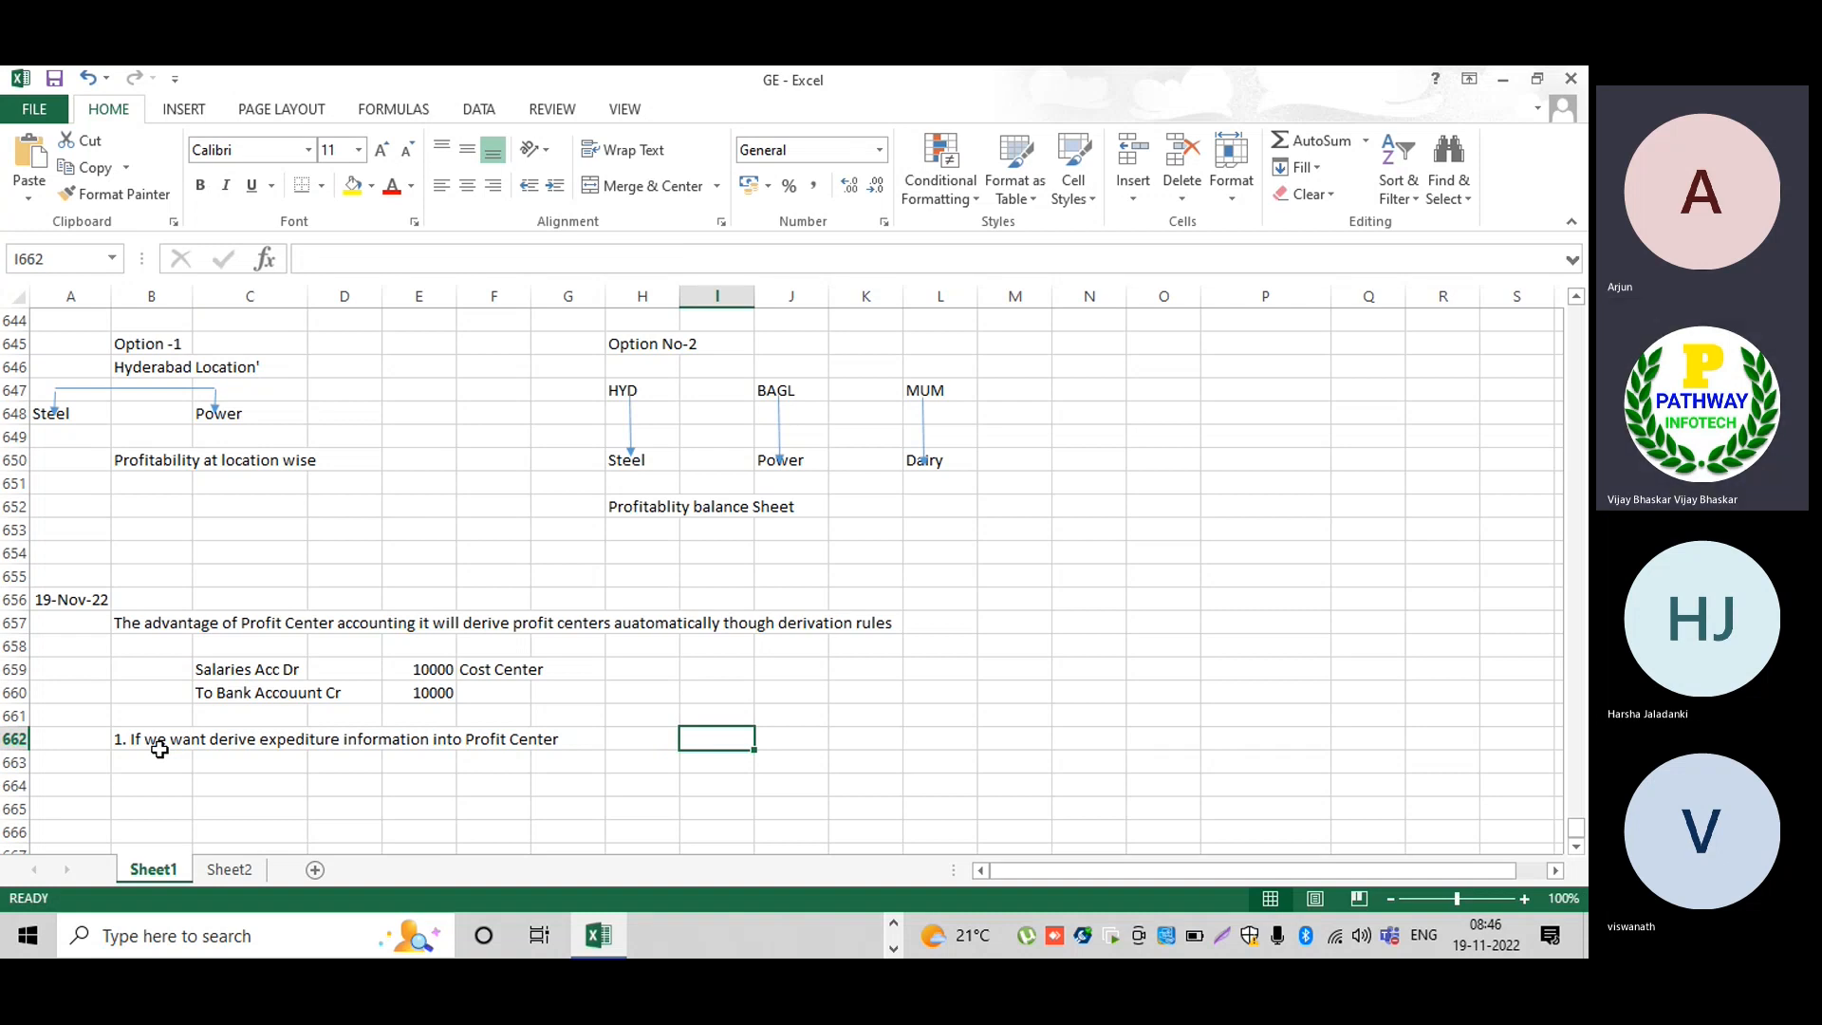
pyautogui.write('T')
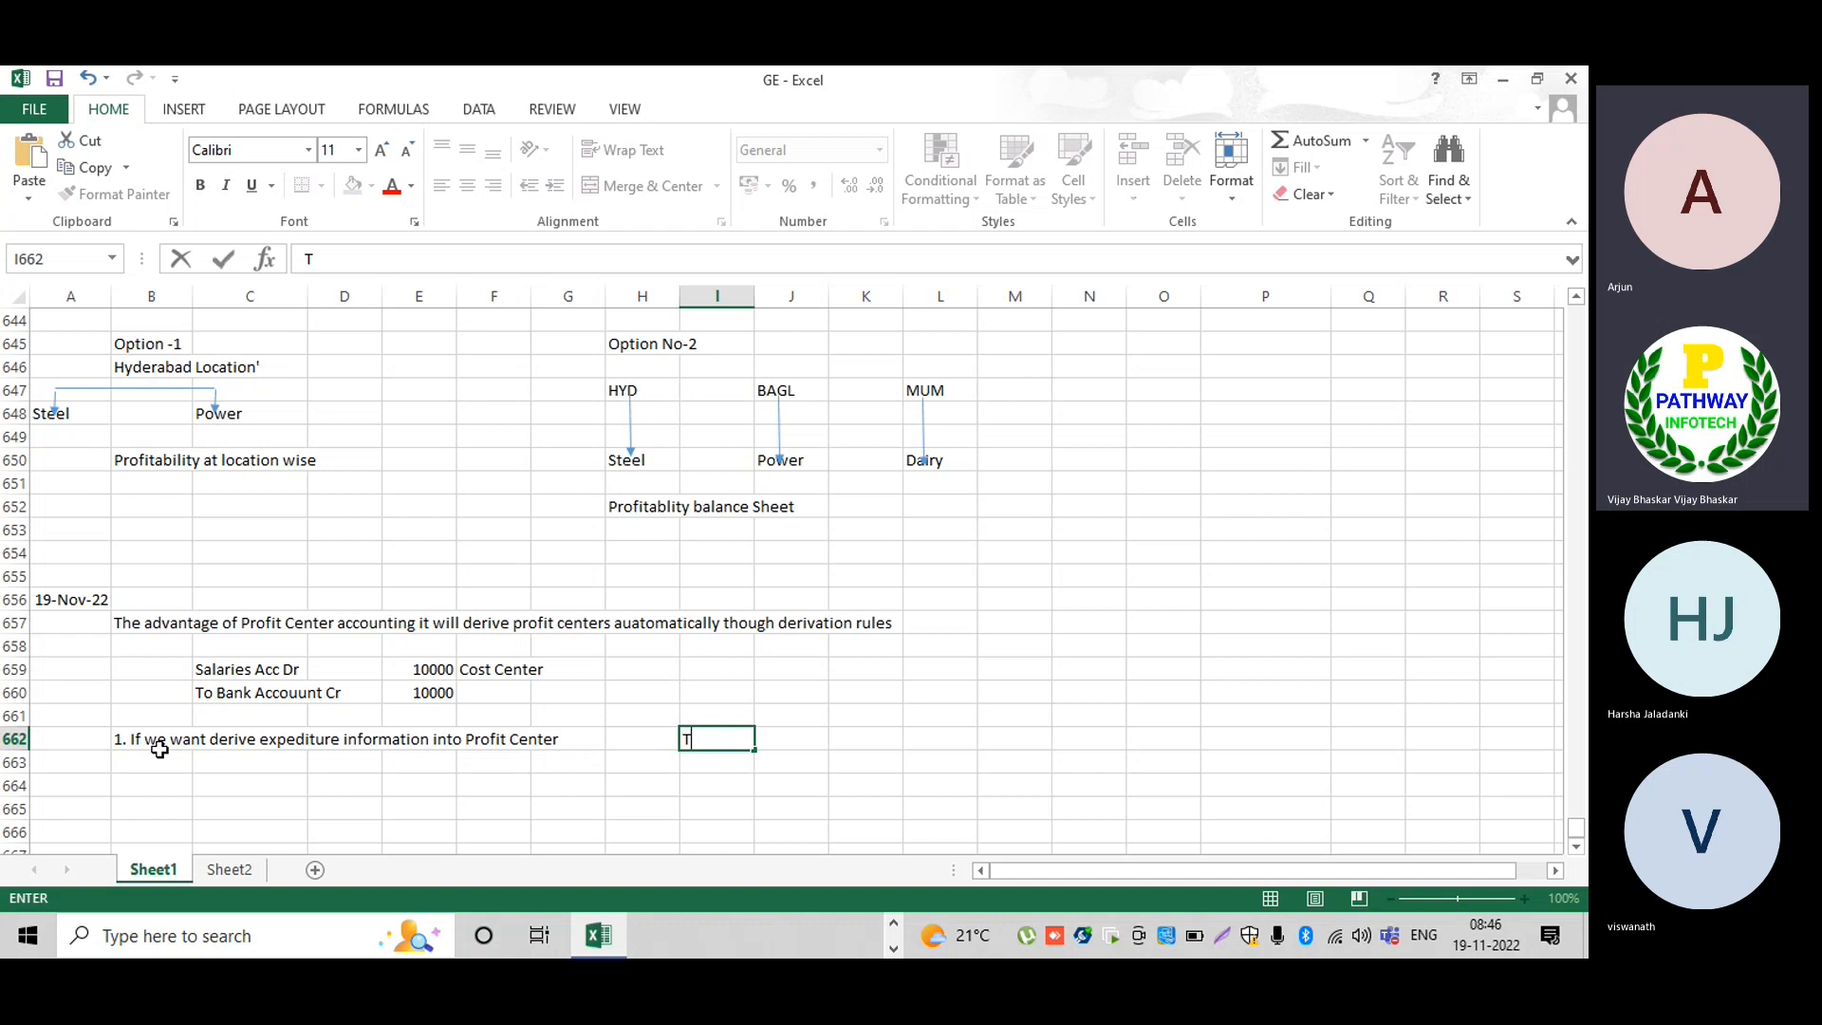
pyautogui.write('horo')
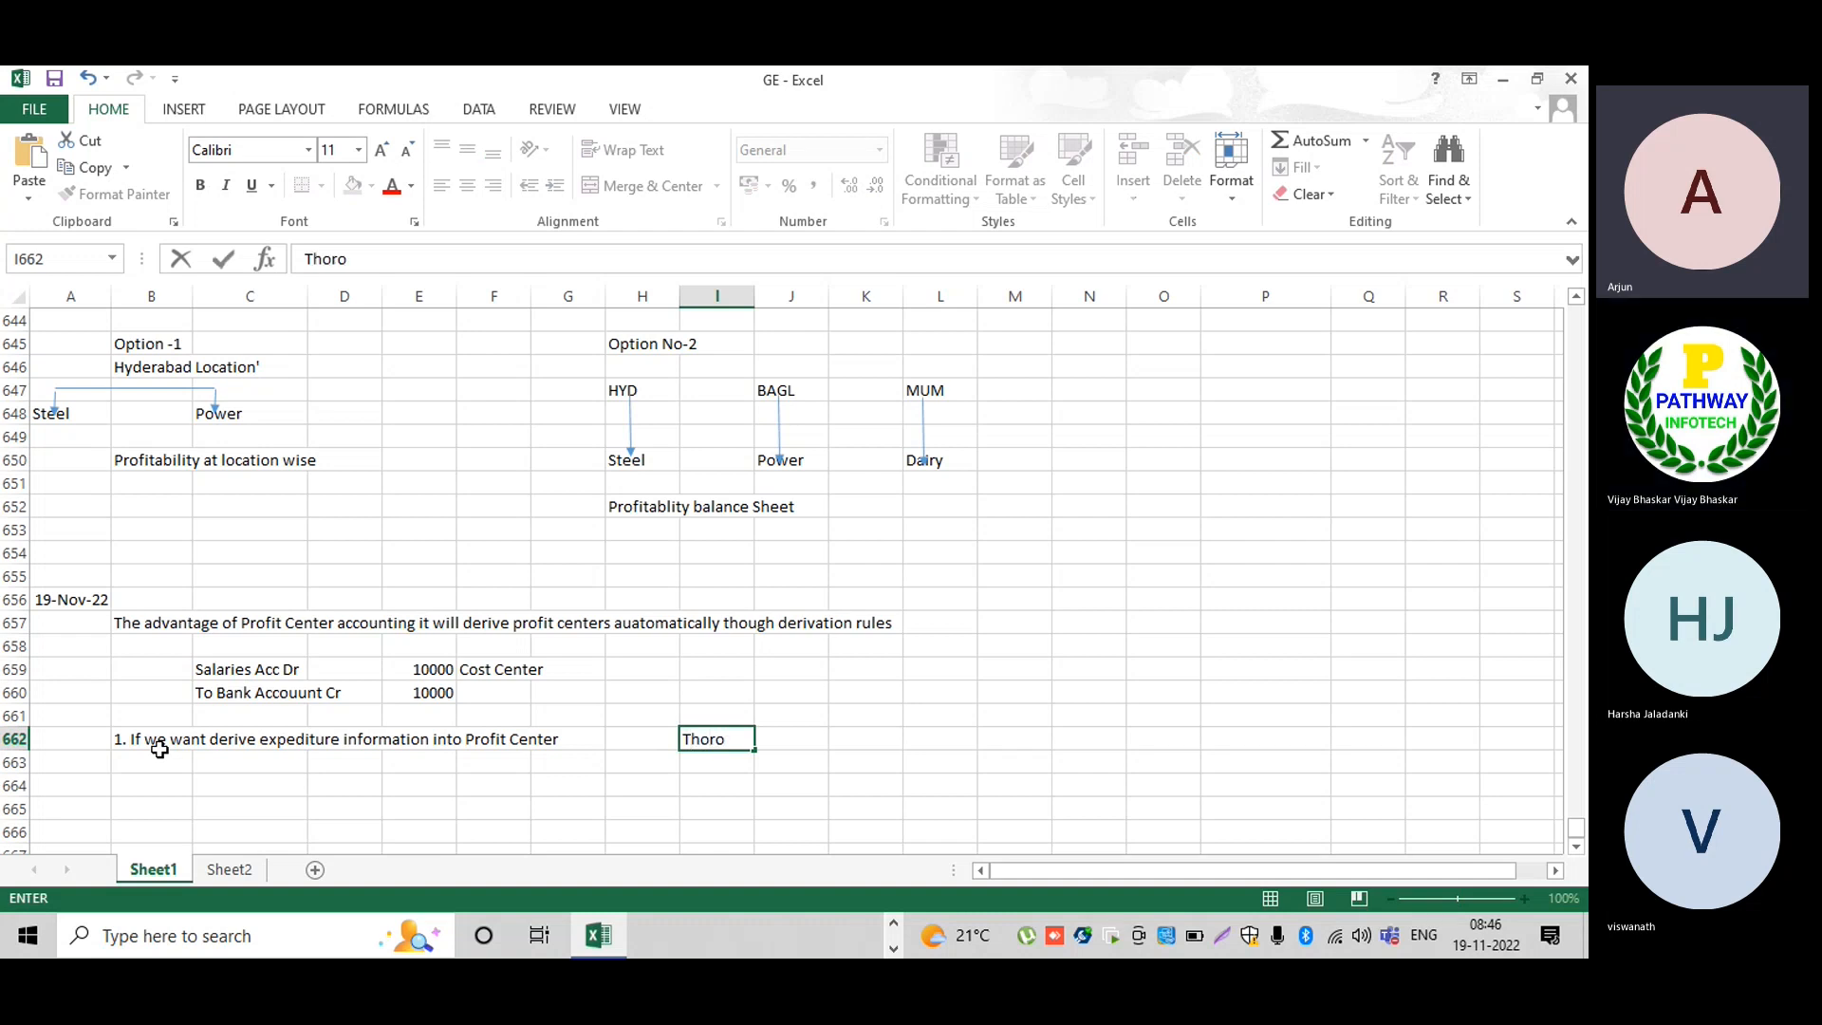
pyautogui.write('ugh cost cen')
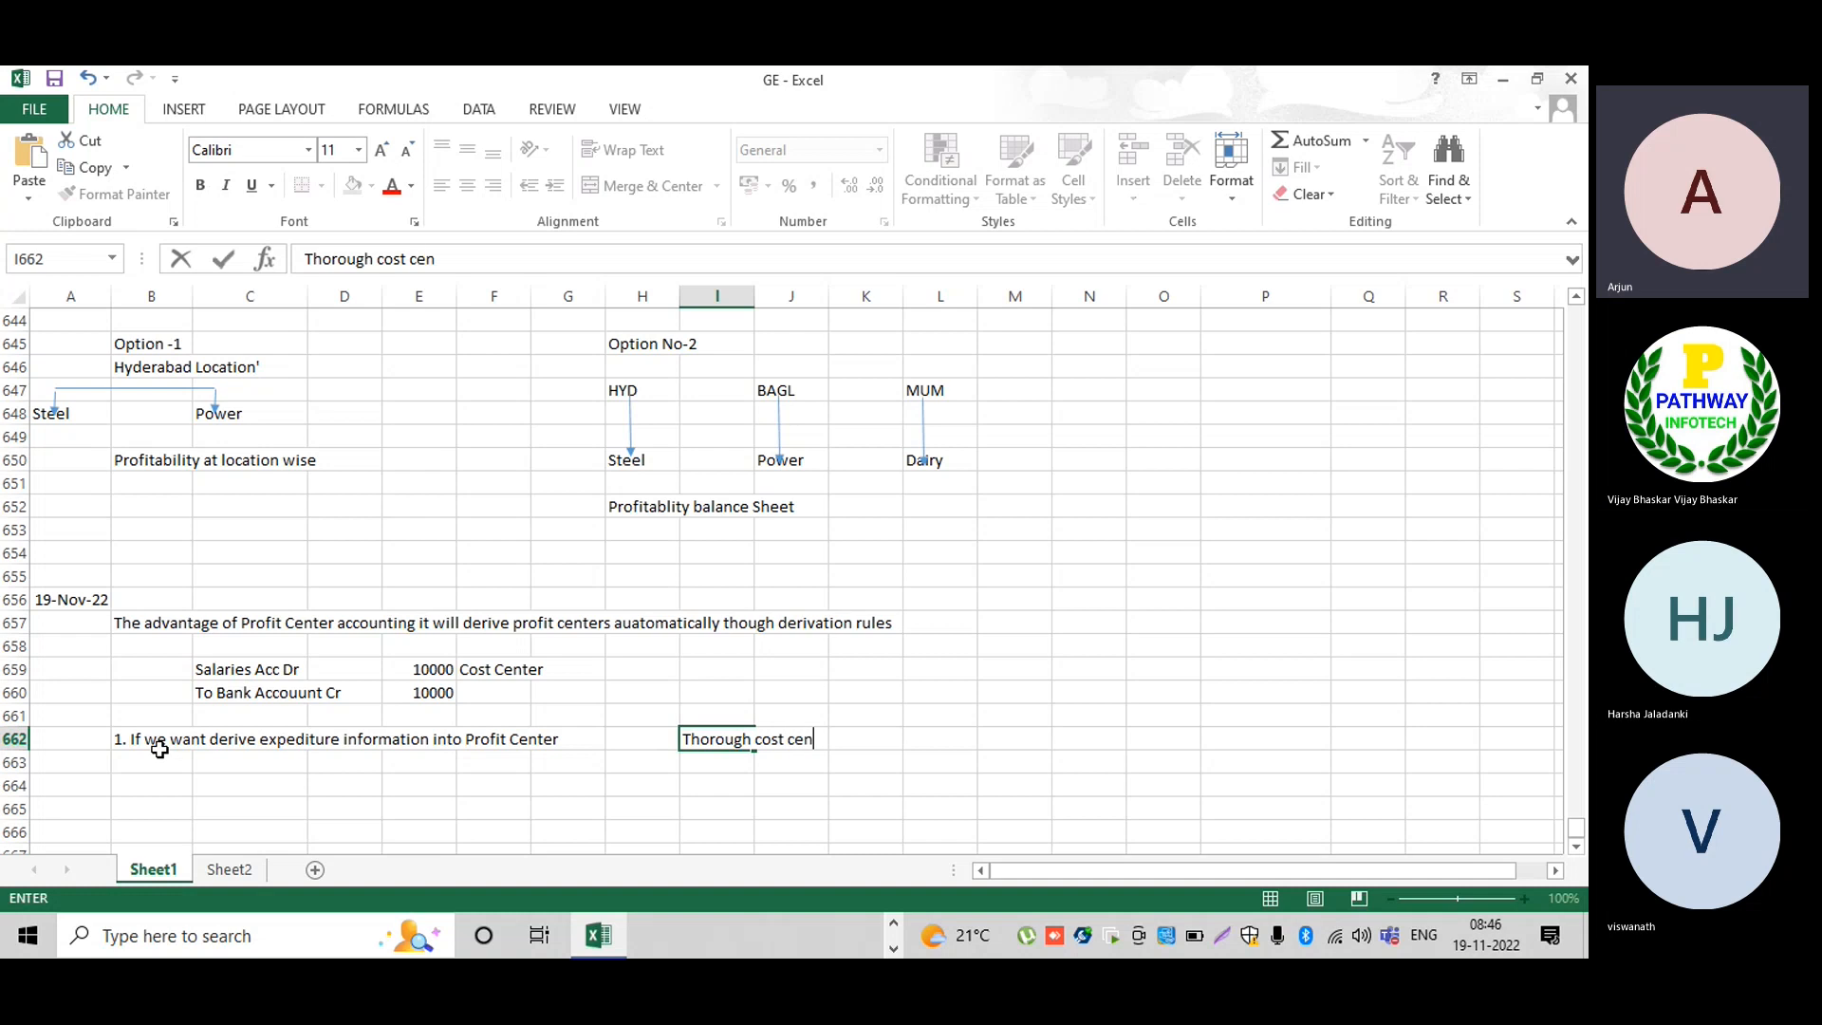
pyautogui.write('ter the syst')
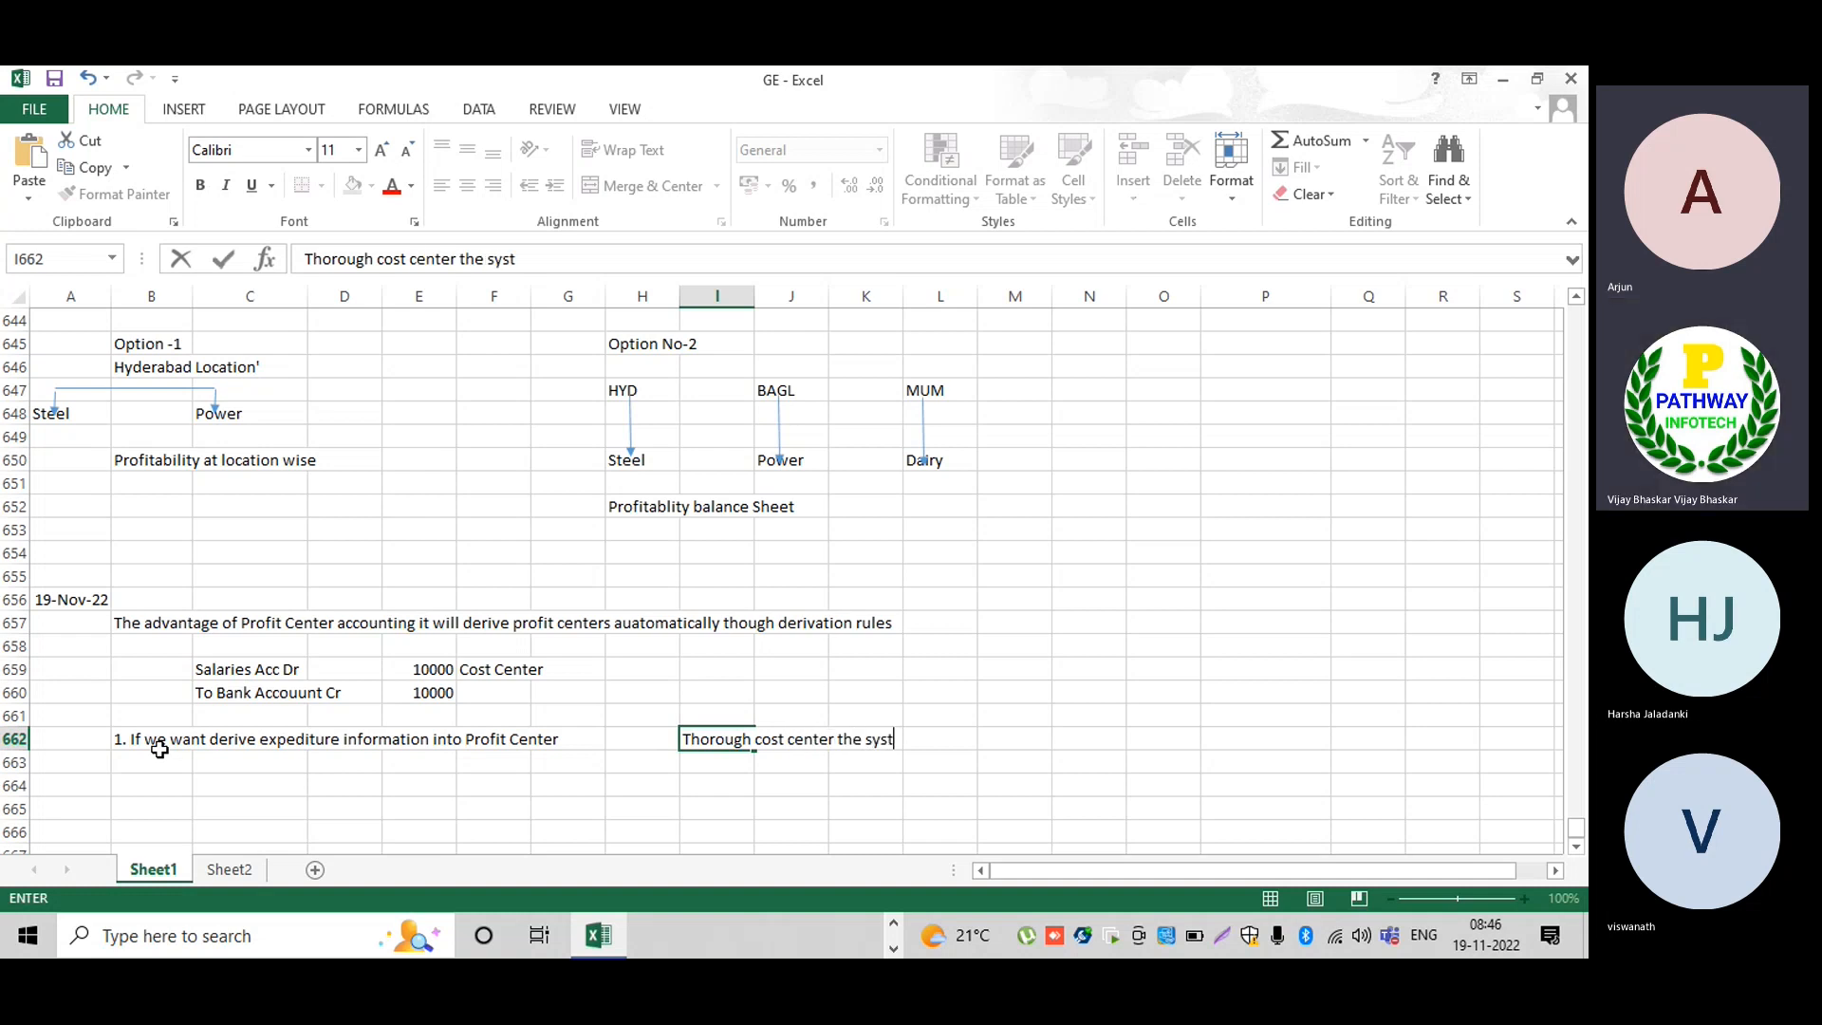
pyautogui.write('em sutom')
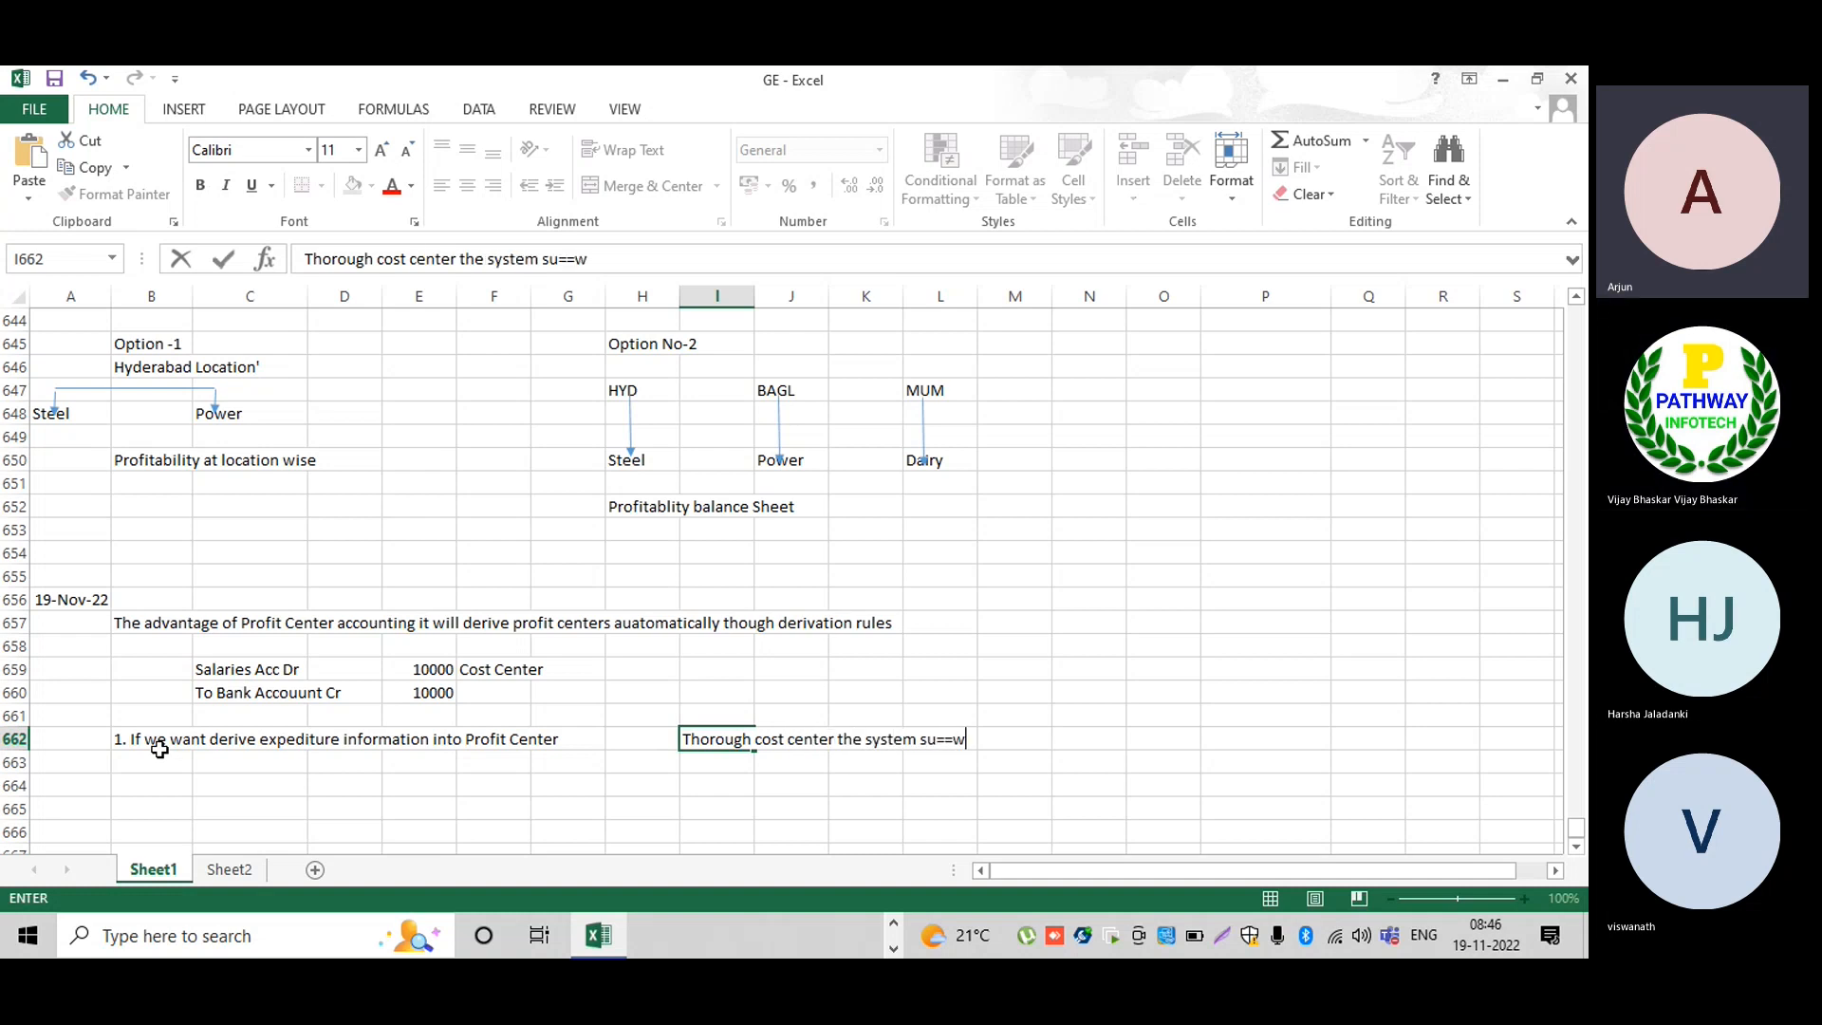
pyautogui.press('BackSpace')
pyautogui.press('BackSpace')
pyautogui.press('BackSpace')
pyautogui.press('BackSpace')
pyautogui.write('yas')
pyautogui.press('BackSpace')
pyautogui.press('BackSpace')
pyautogui.write('sy')
pyautogui.press('BackSpace')
pyautogui.write('y')
pyautogui.press('BackSpace')
pyautogui.press('BackSpace')
pyautogui.write('stem will denter')
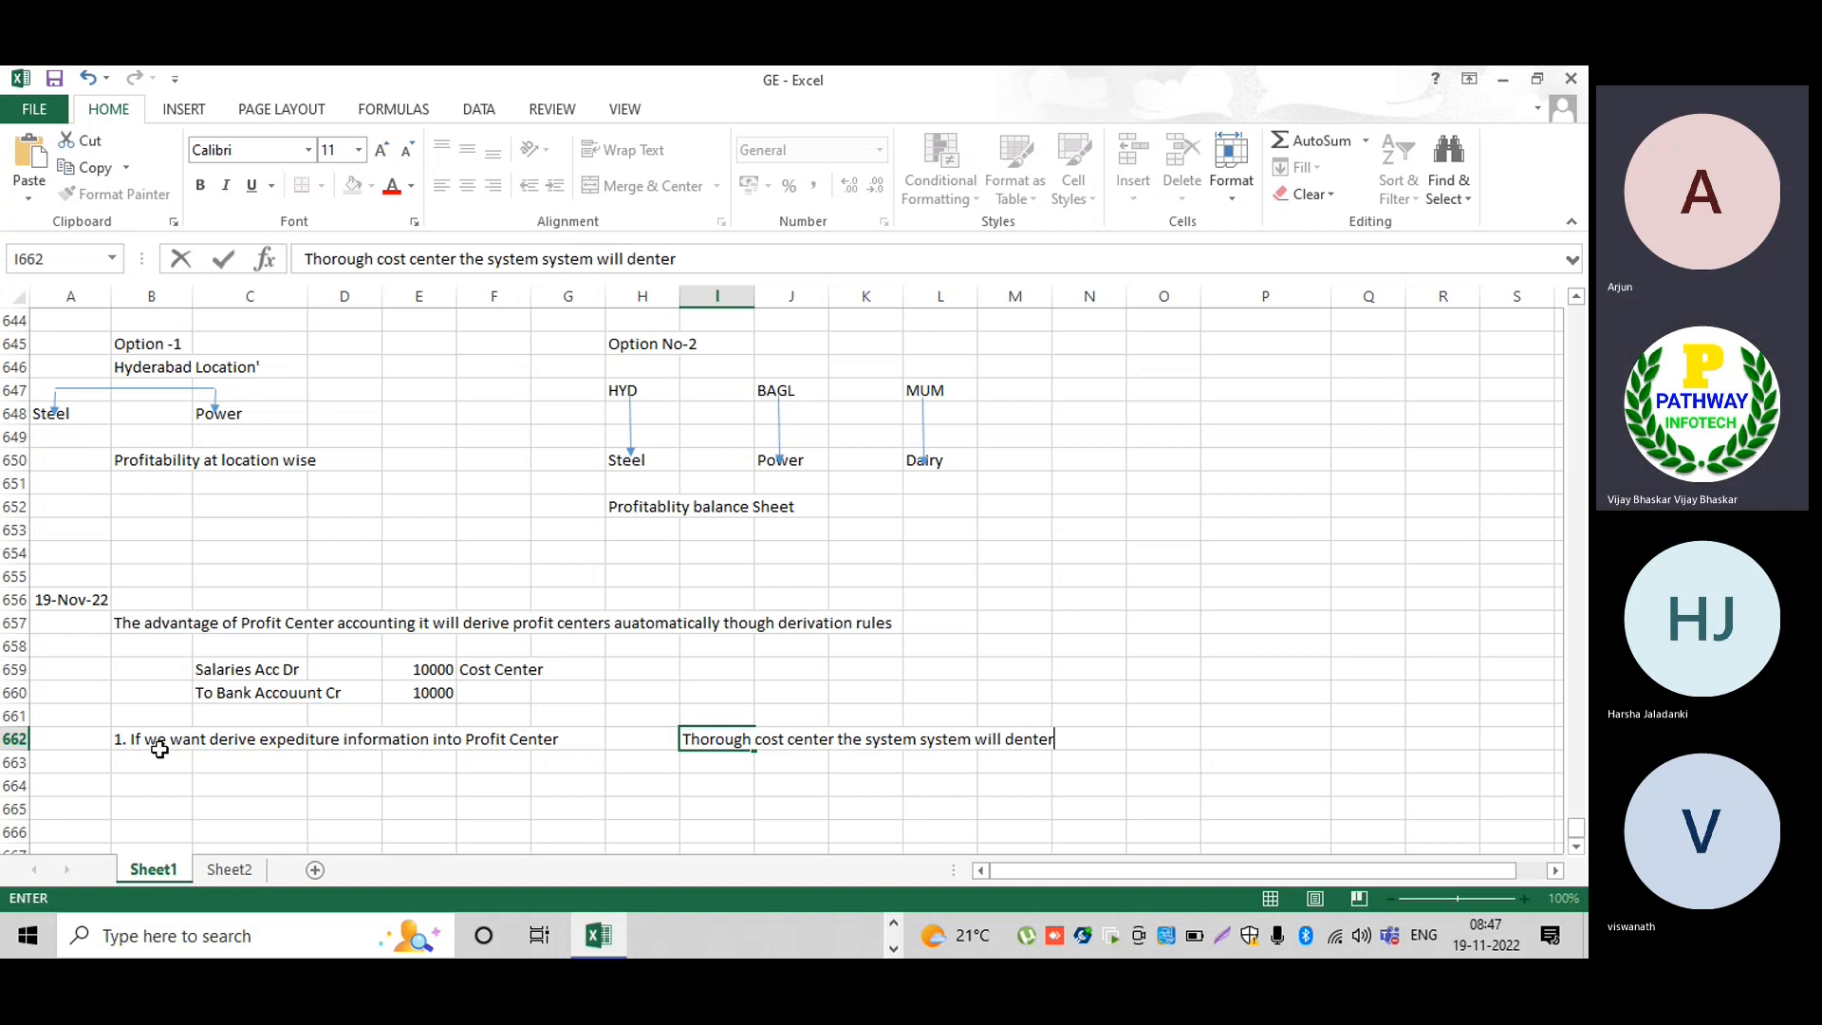
pyautogui.write('mine the')
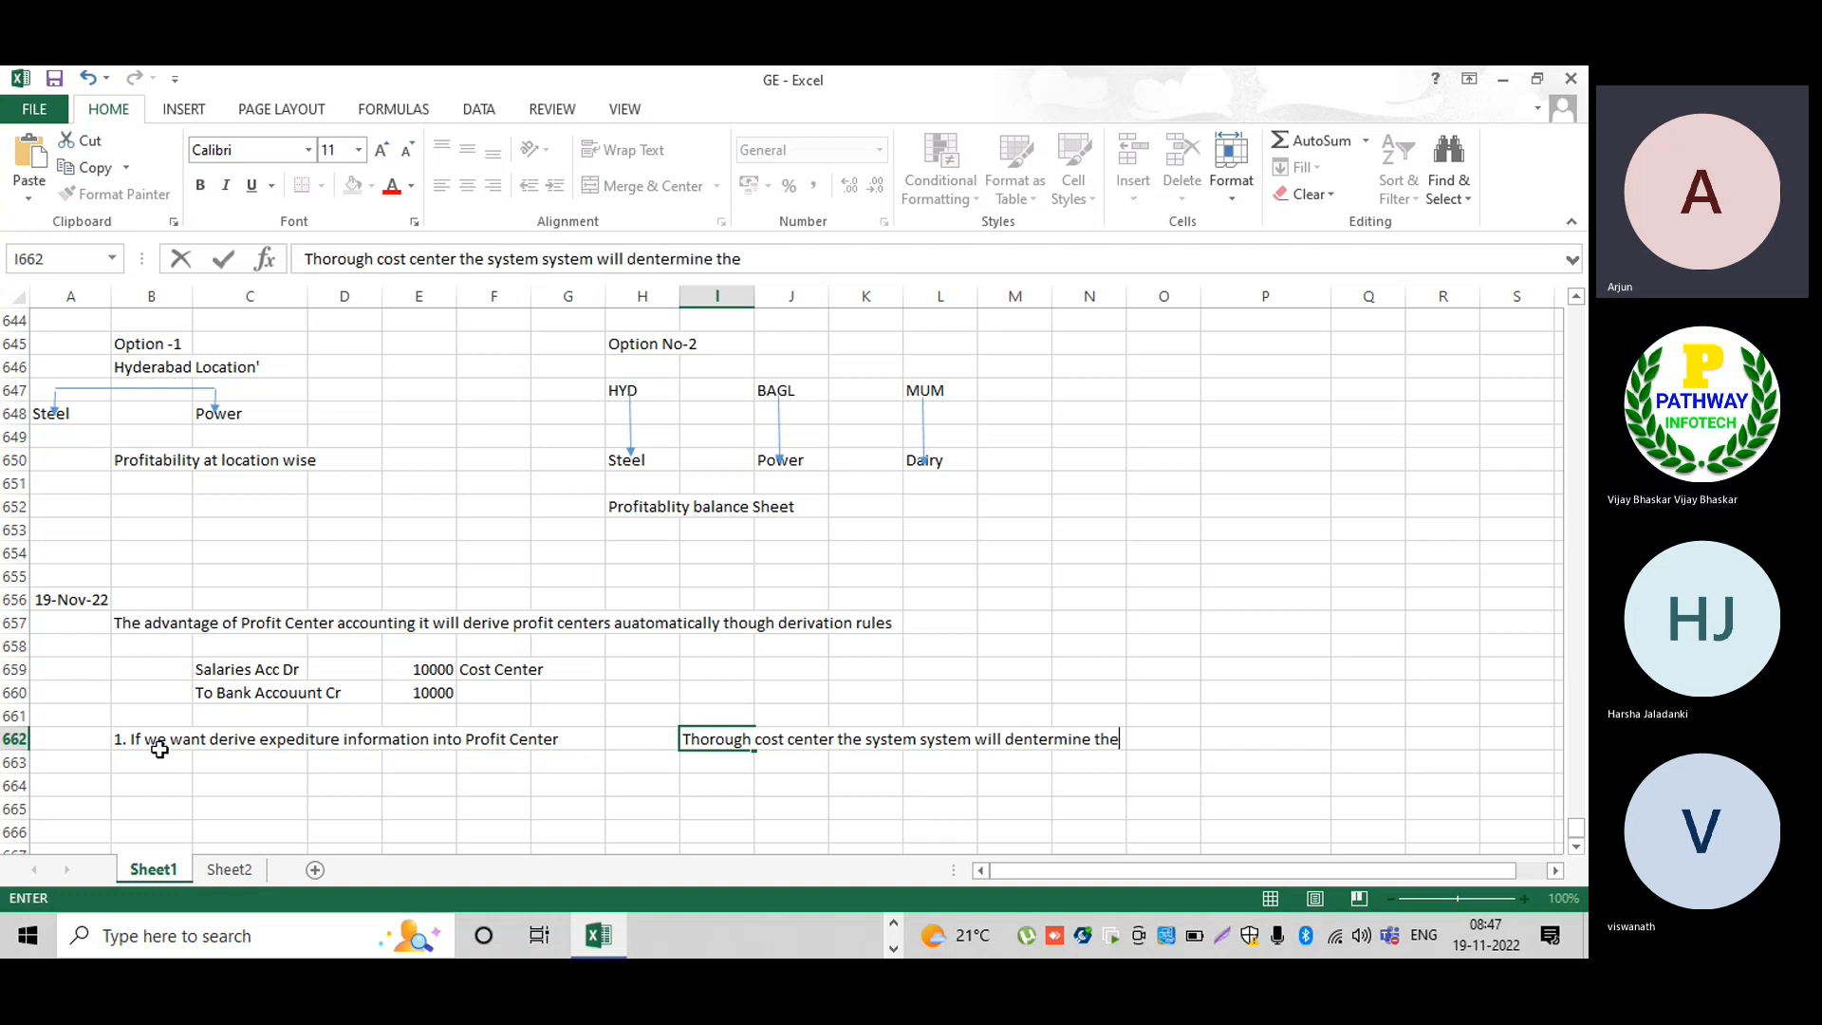
pyautogui.write(' PC and wil')
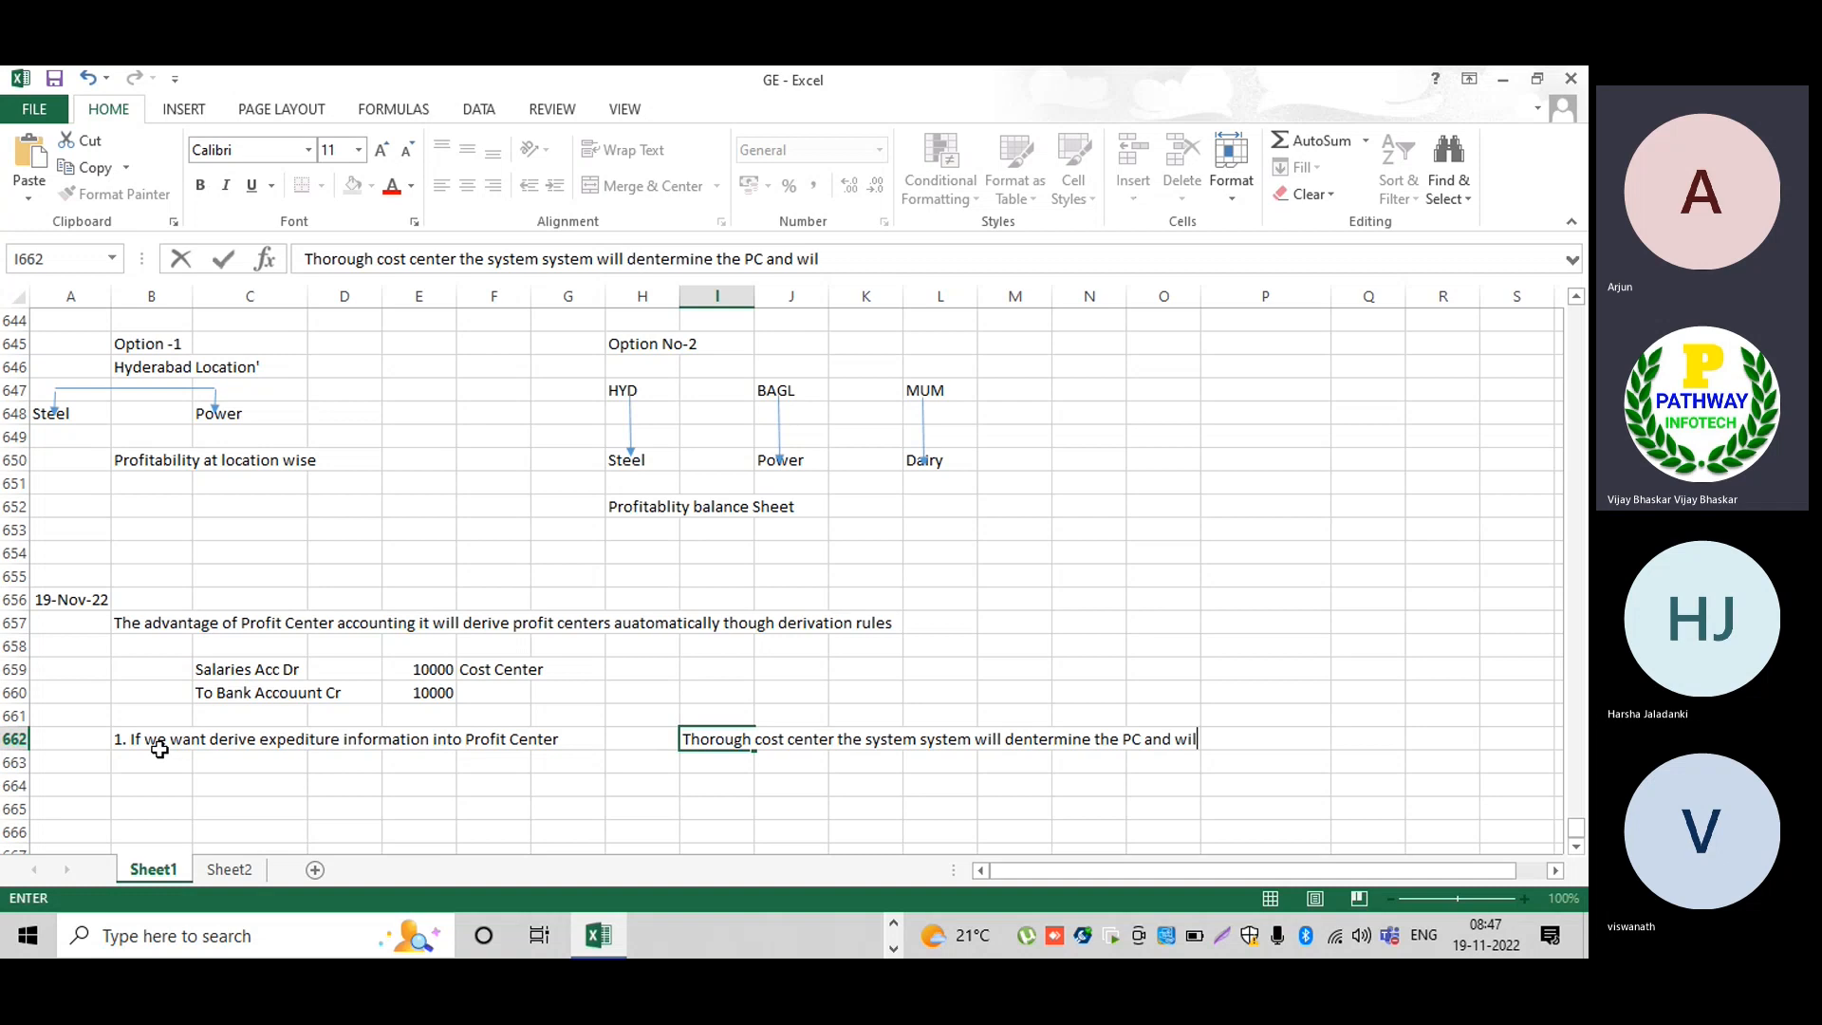
pyautogui.write('l post information')
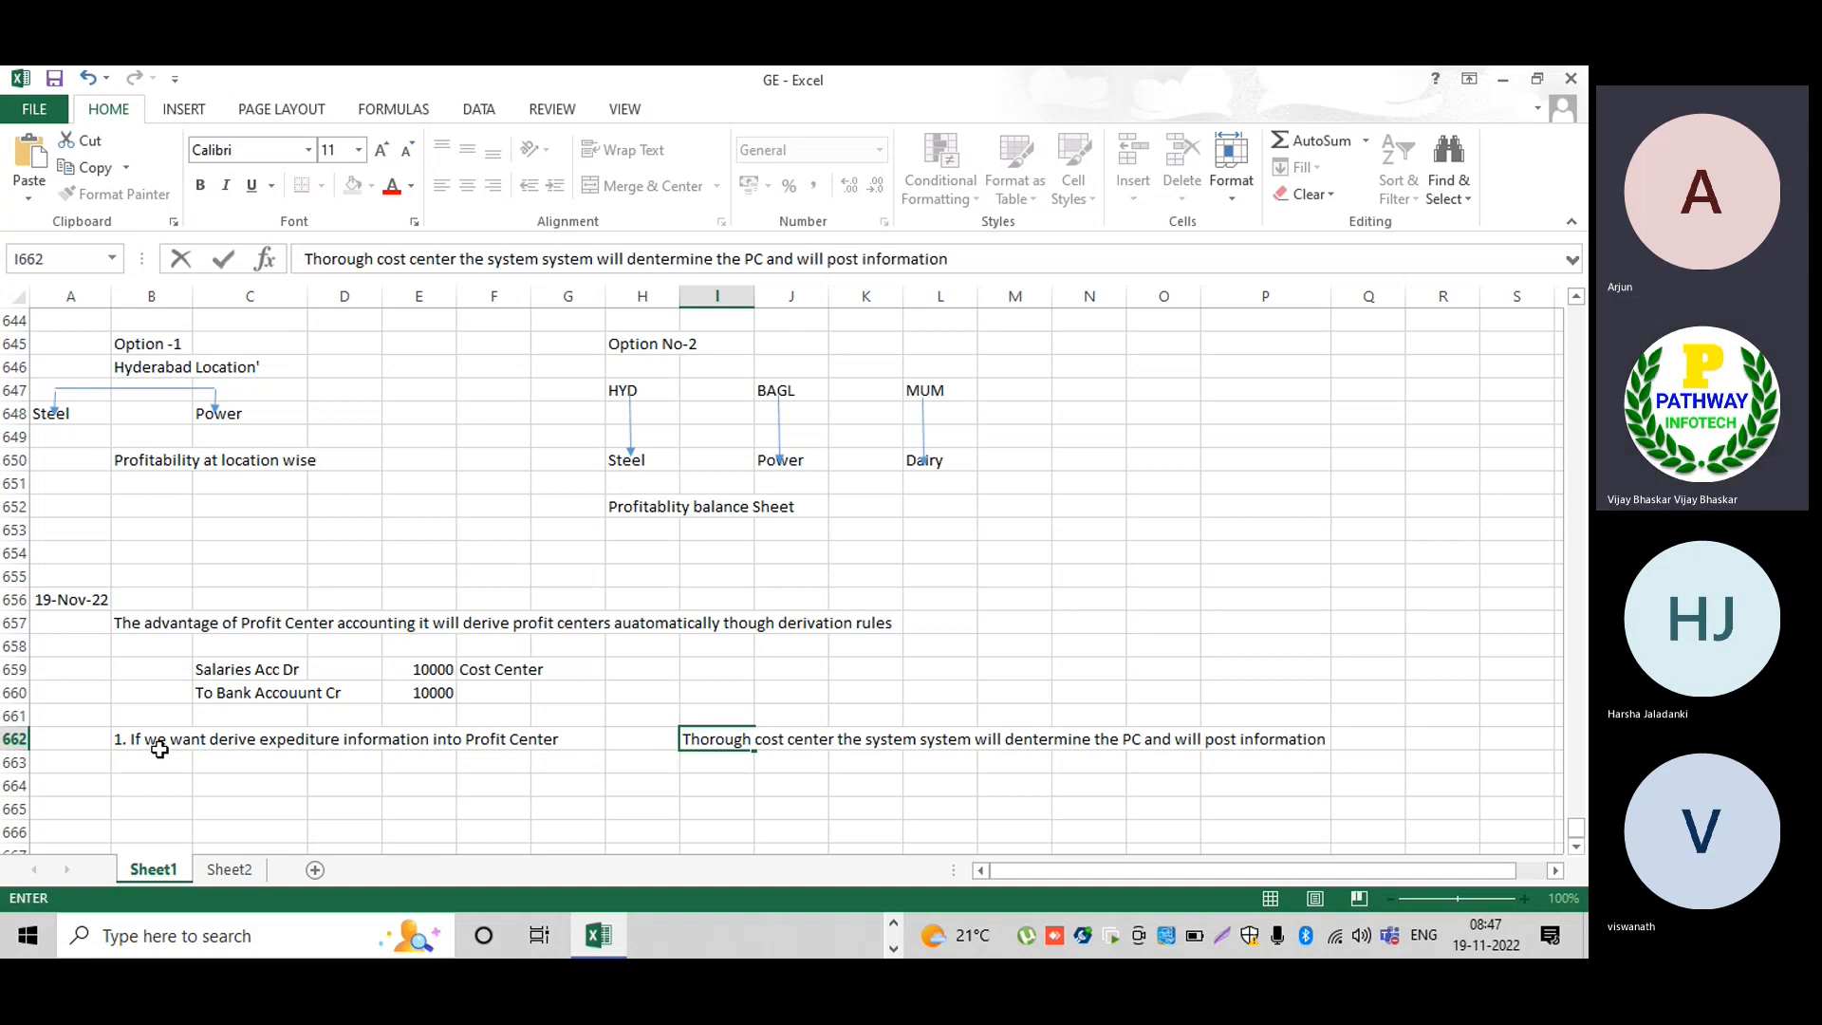
pyautogui.write(' into PC')
# Enter the second point "2. In case of revenus" in cell B663, below the first one.
pyautogui.click(161, 757)
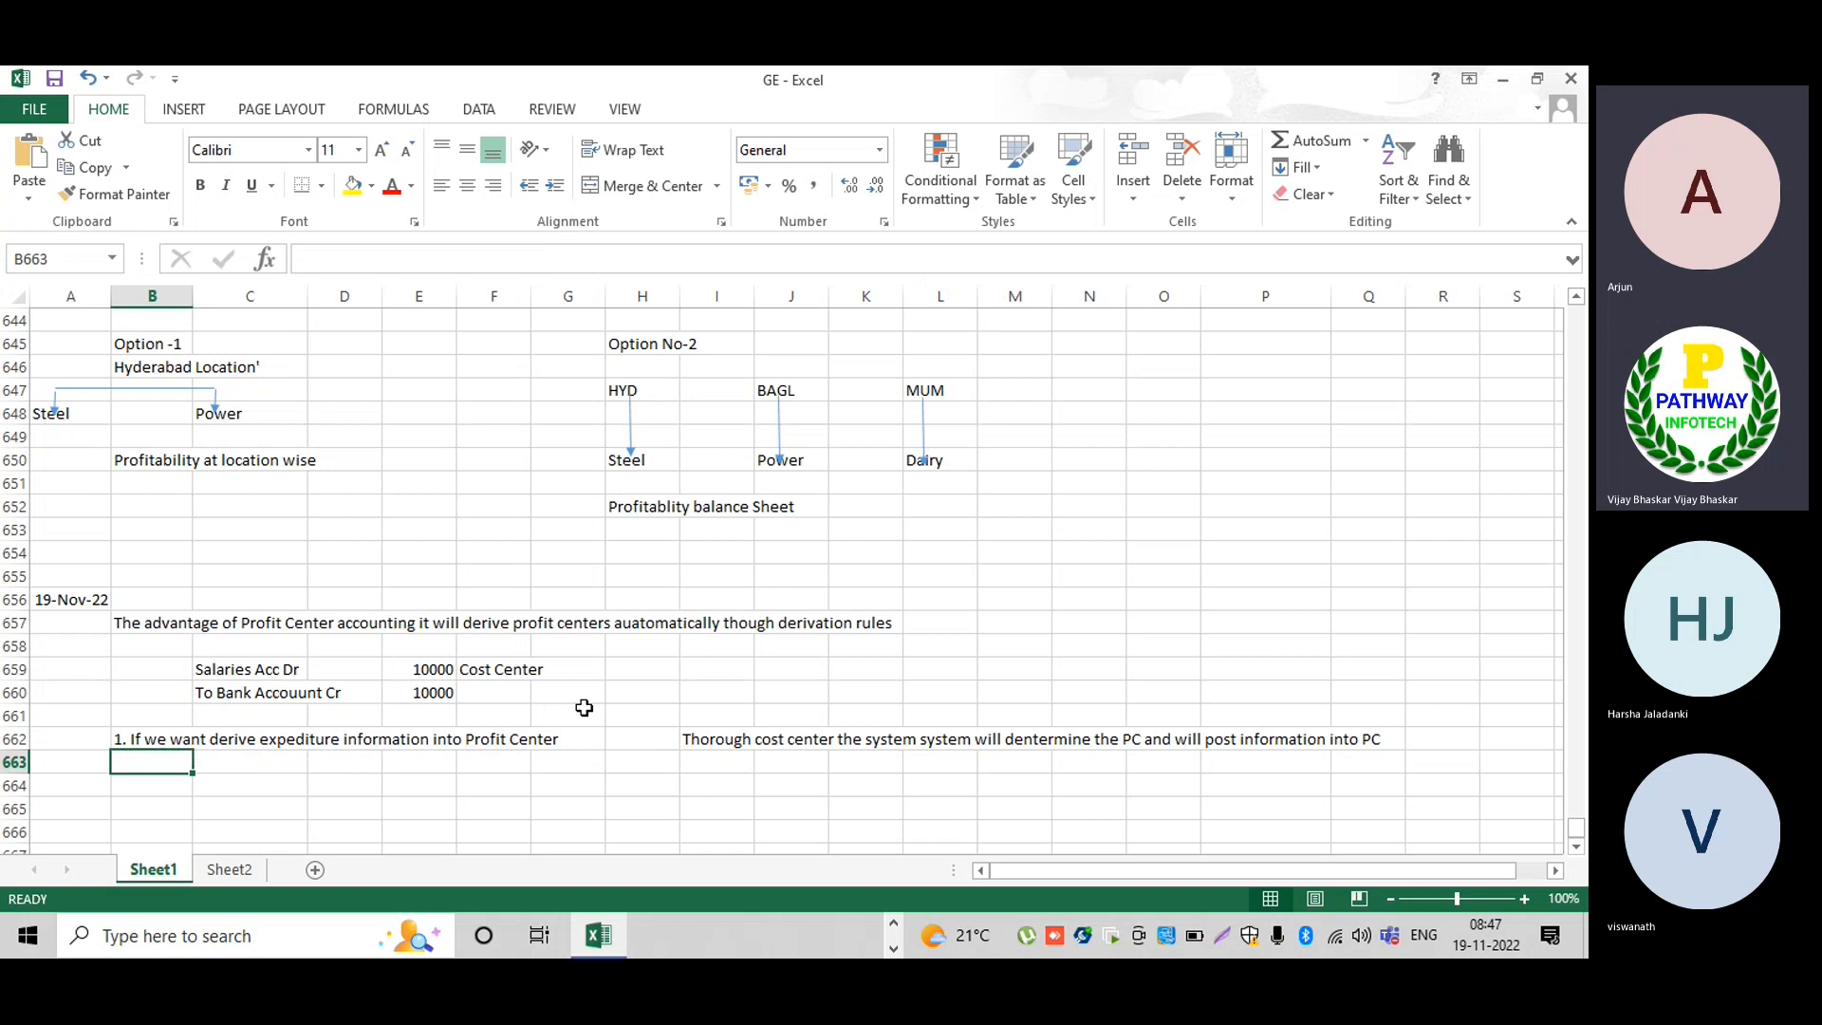
pyautogui.write('2.')
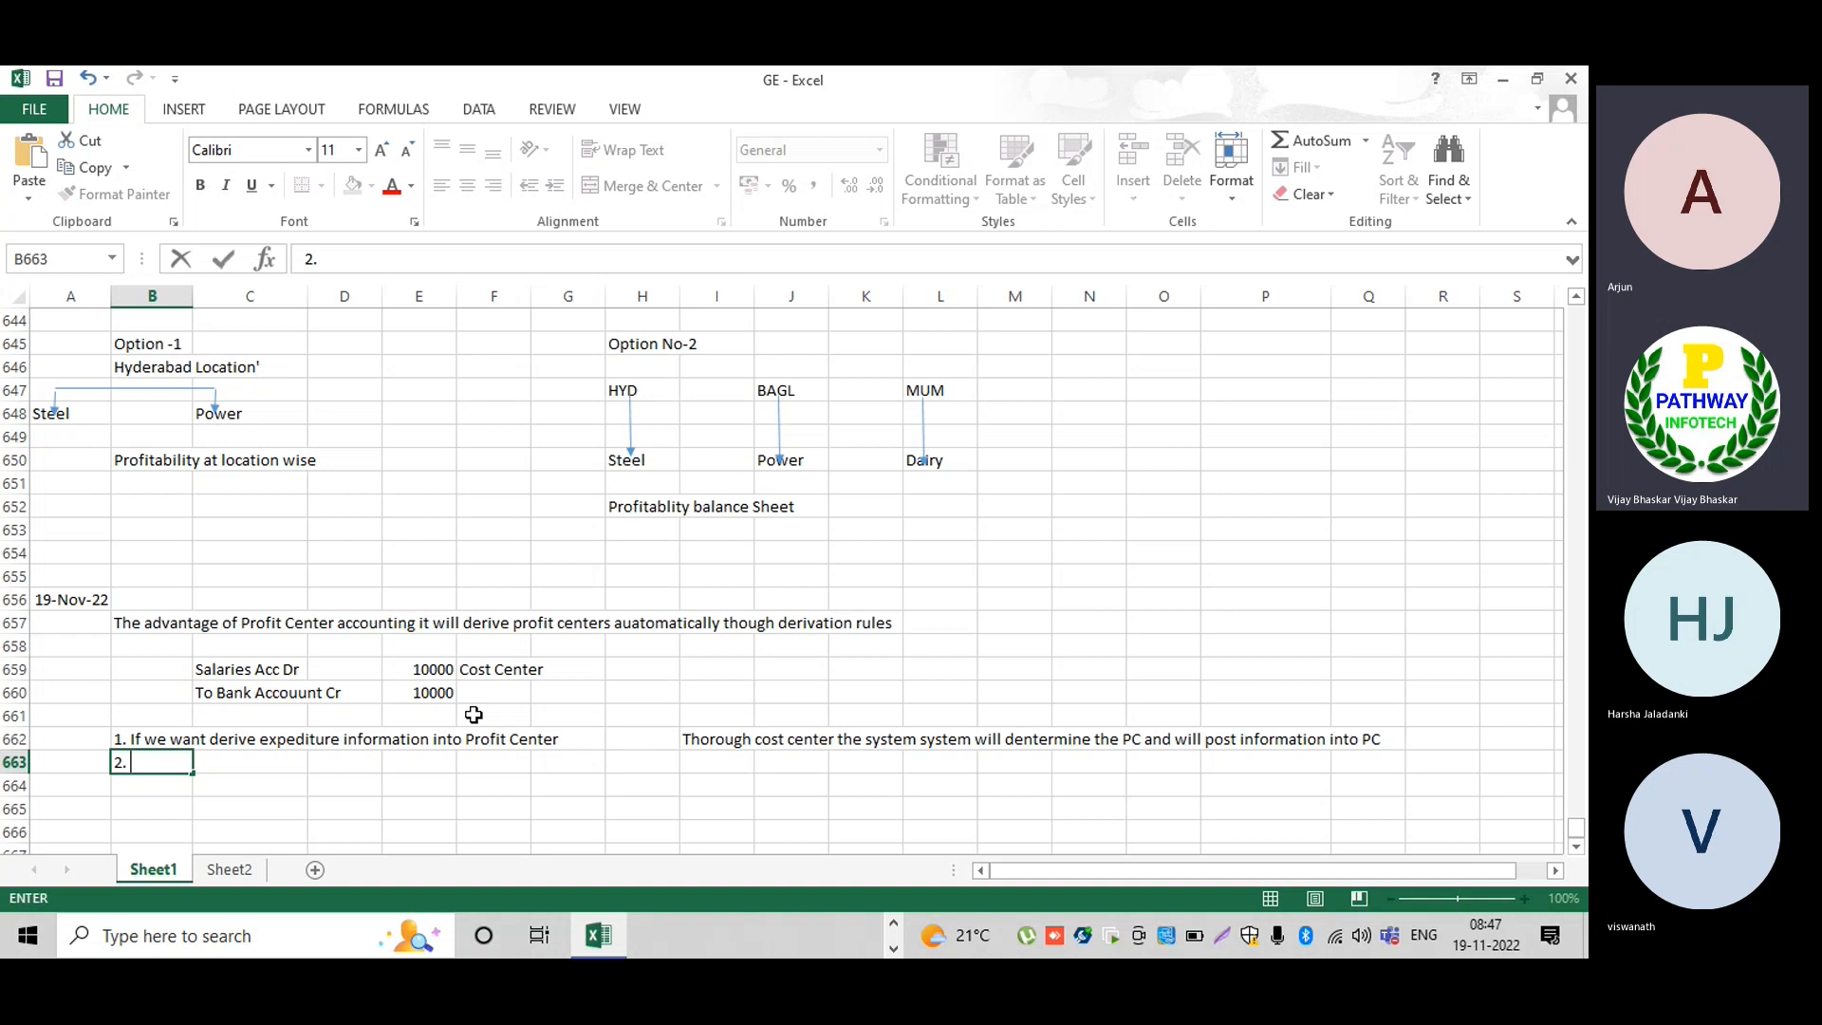
pyautogui.write(' In case of ')
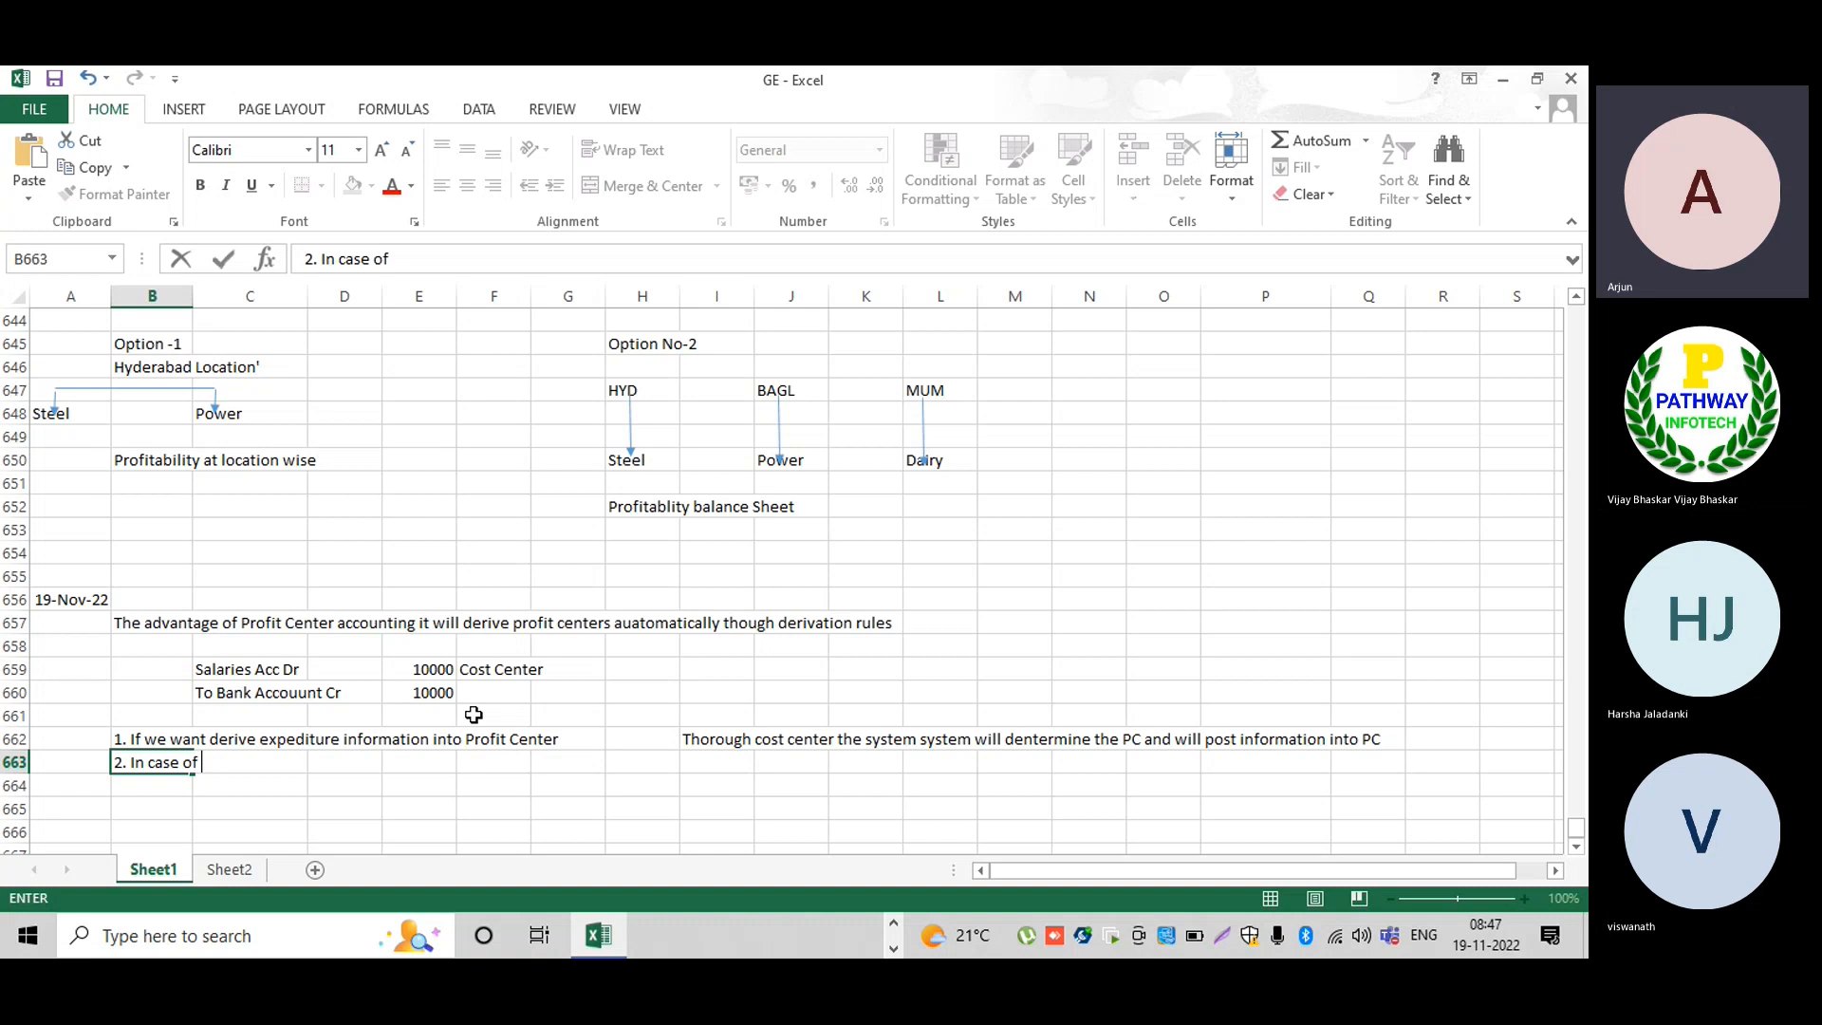
pyautogui.write('revenus')
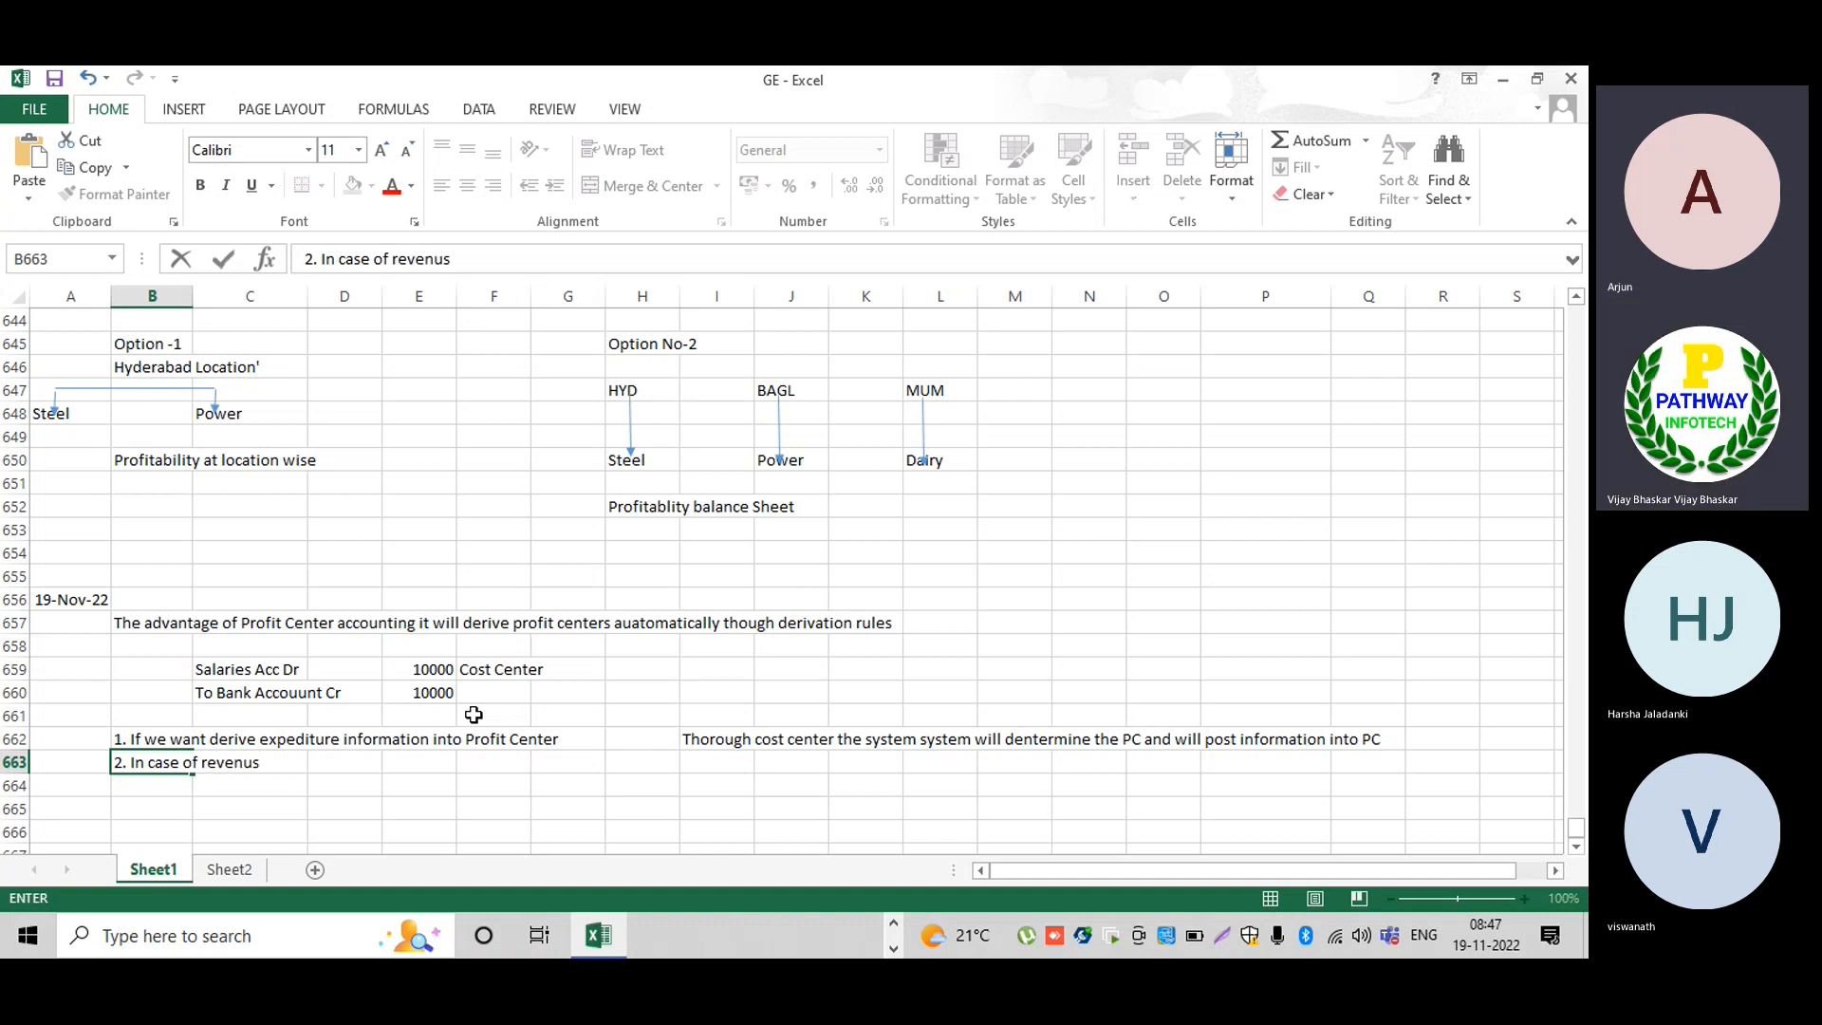
pyautogui.press('Tab')
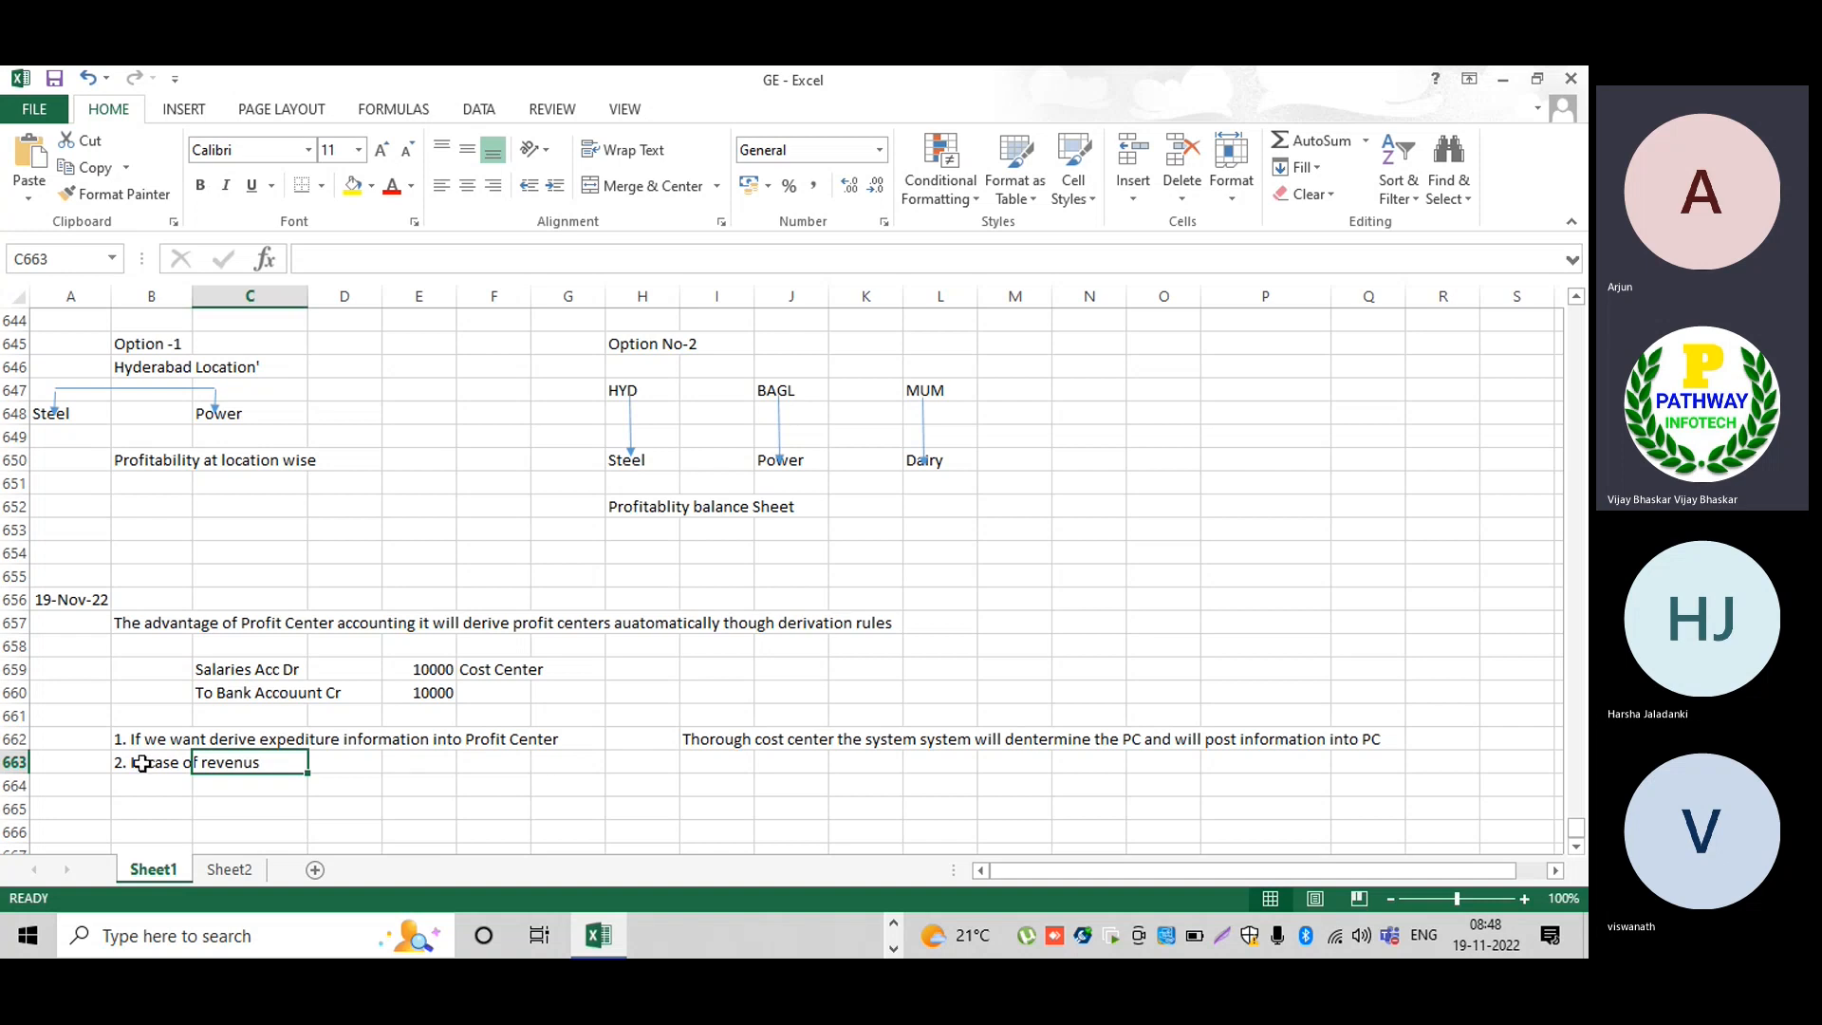
# Enter "Automatic Account assignment" in cell I663 as the explanation beside the revenue point.
pyautogui.click(142, 764)
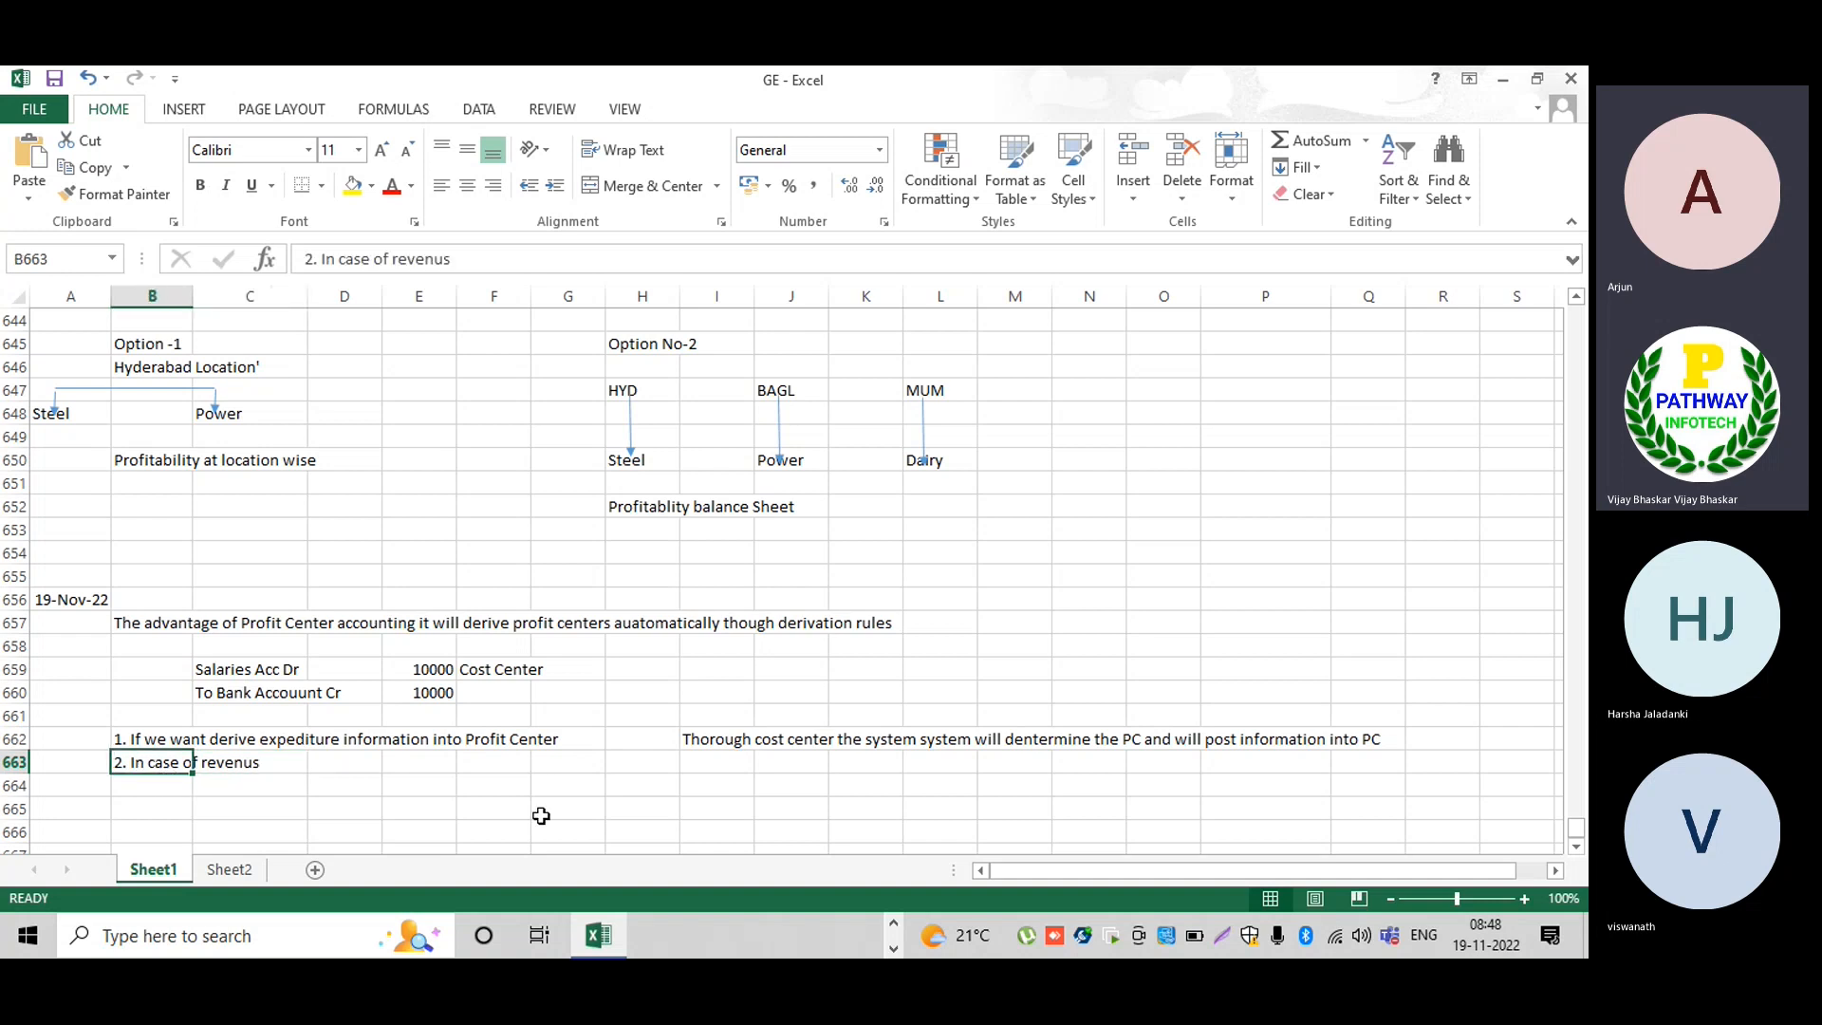
pyautogui.click(703, 765)
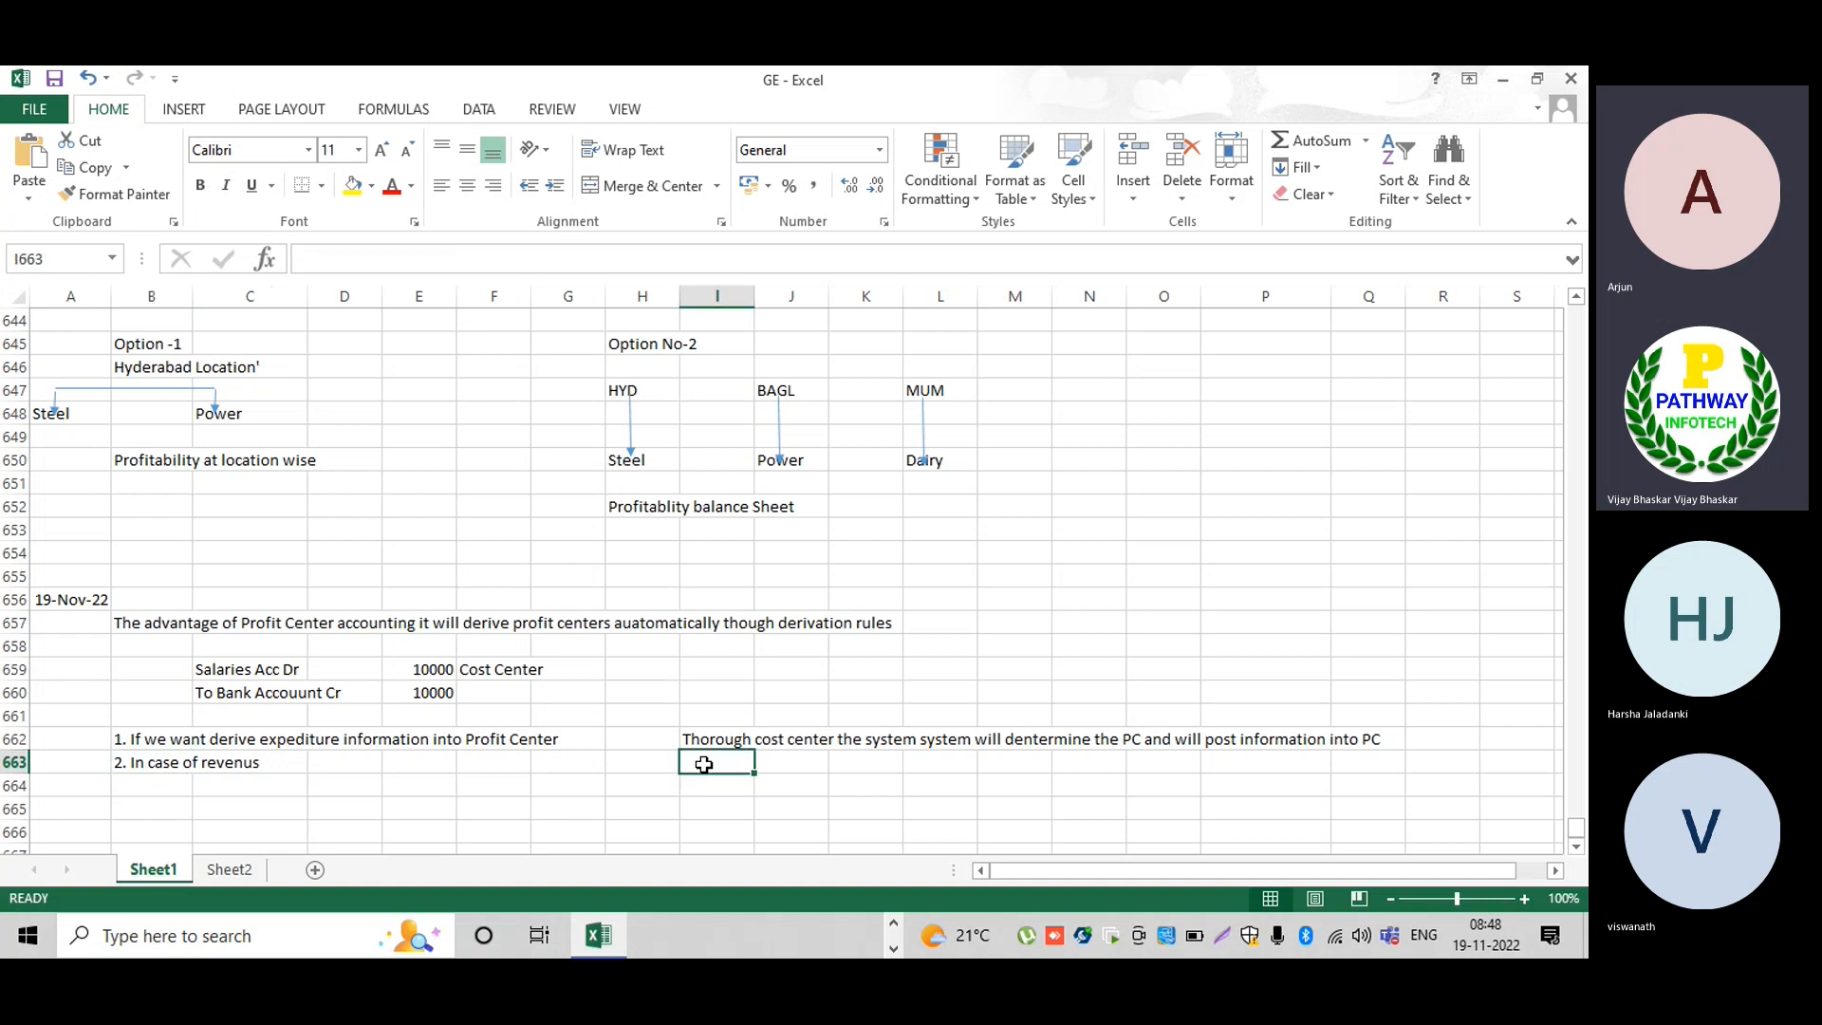
pyautogui.write('Autom')
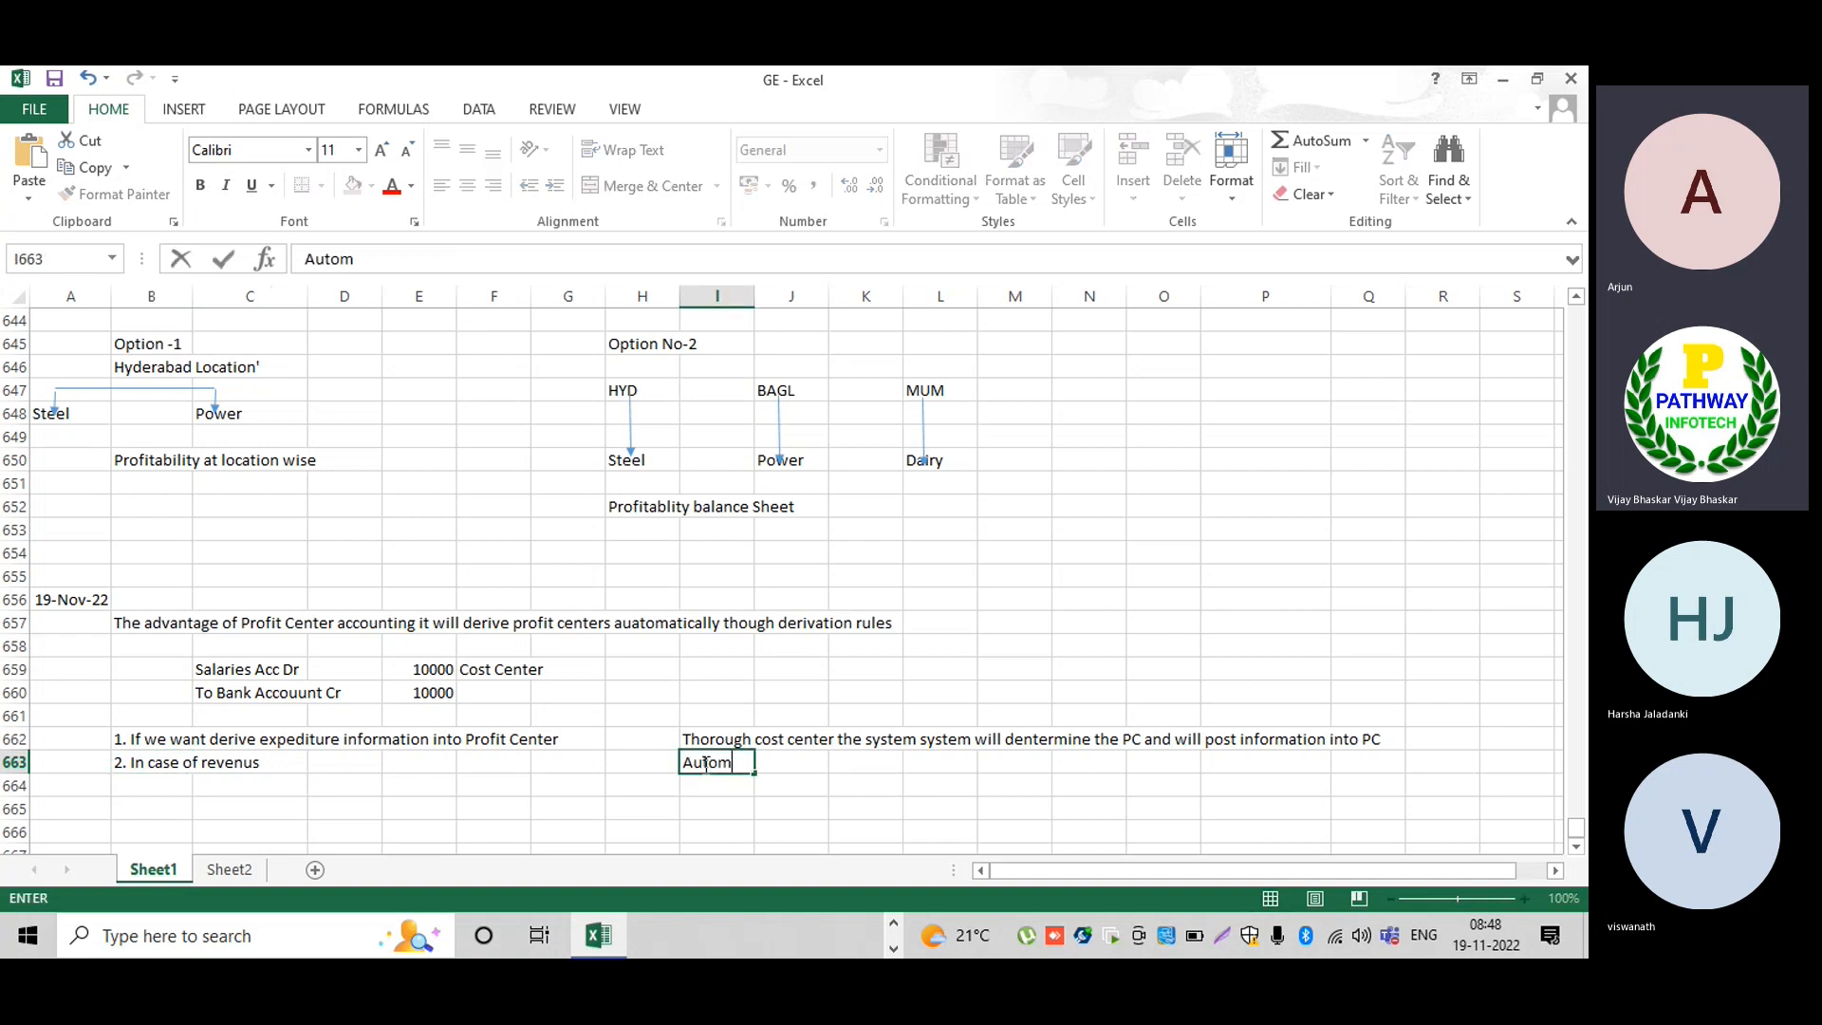
pyautogui.write('atic Accou')
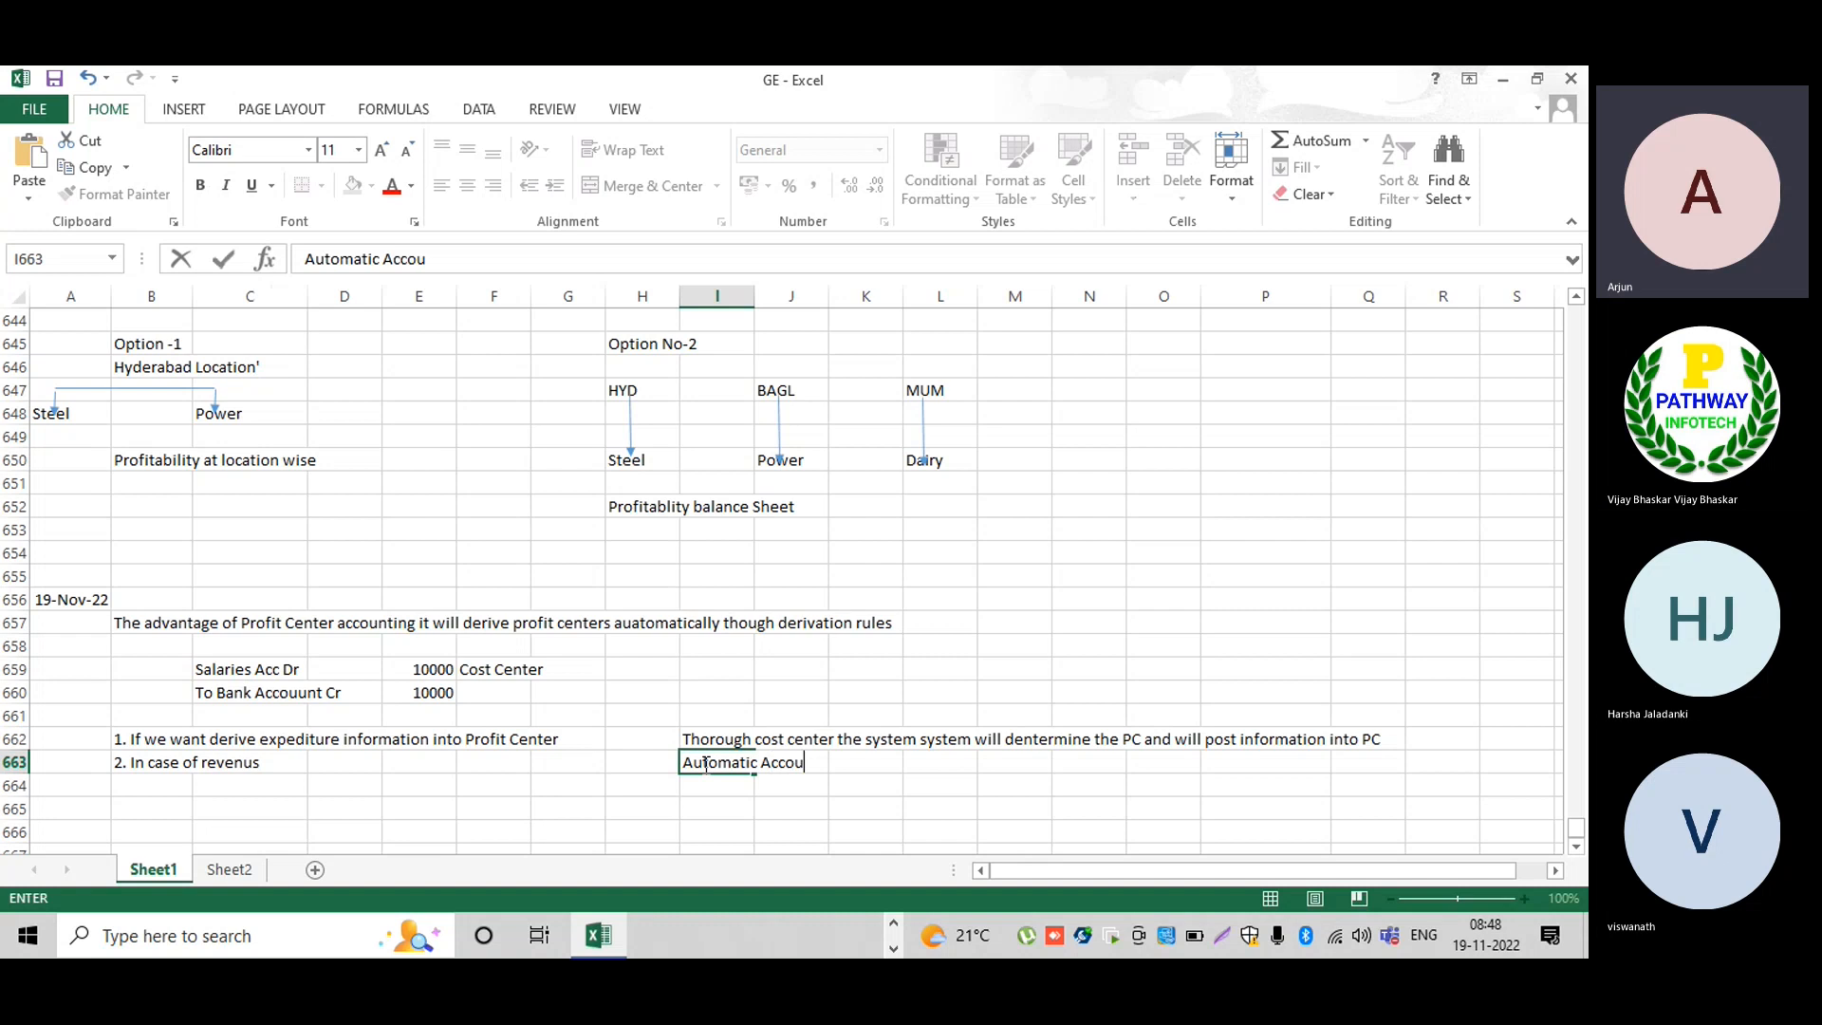
pyautogui.write('nt assignment')
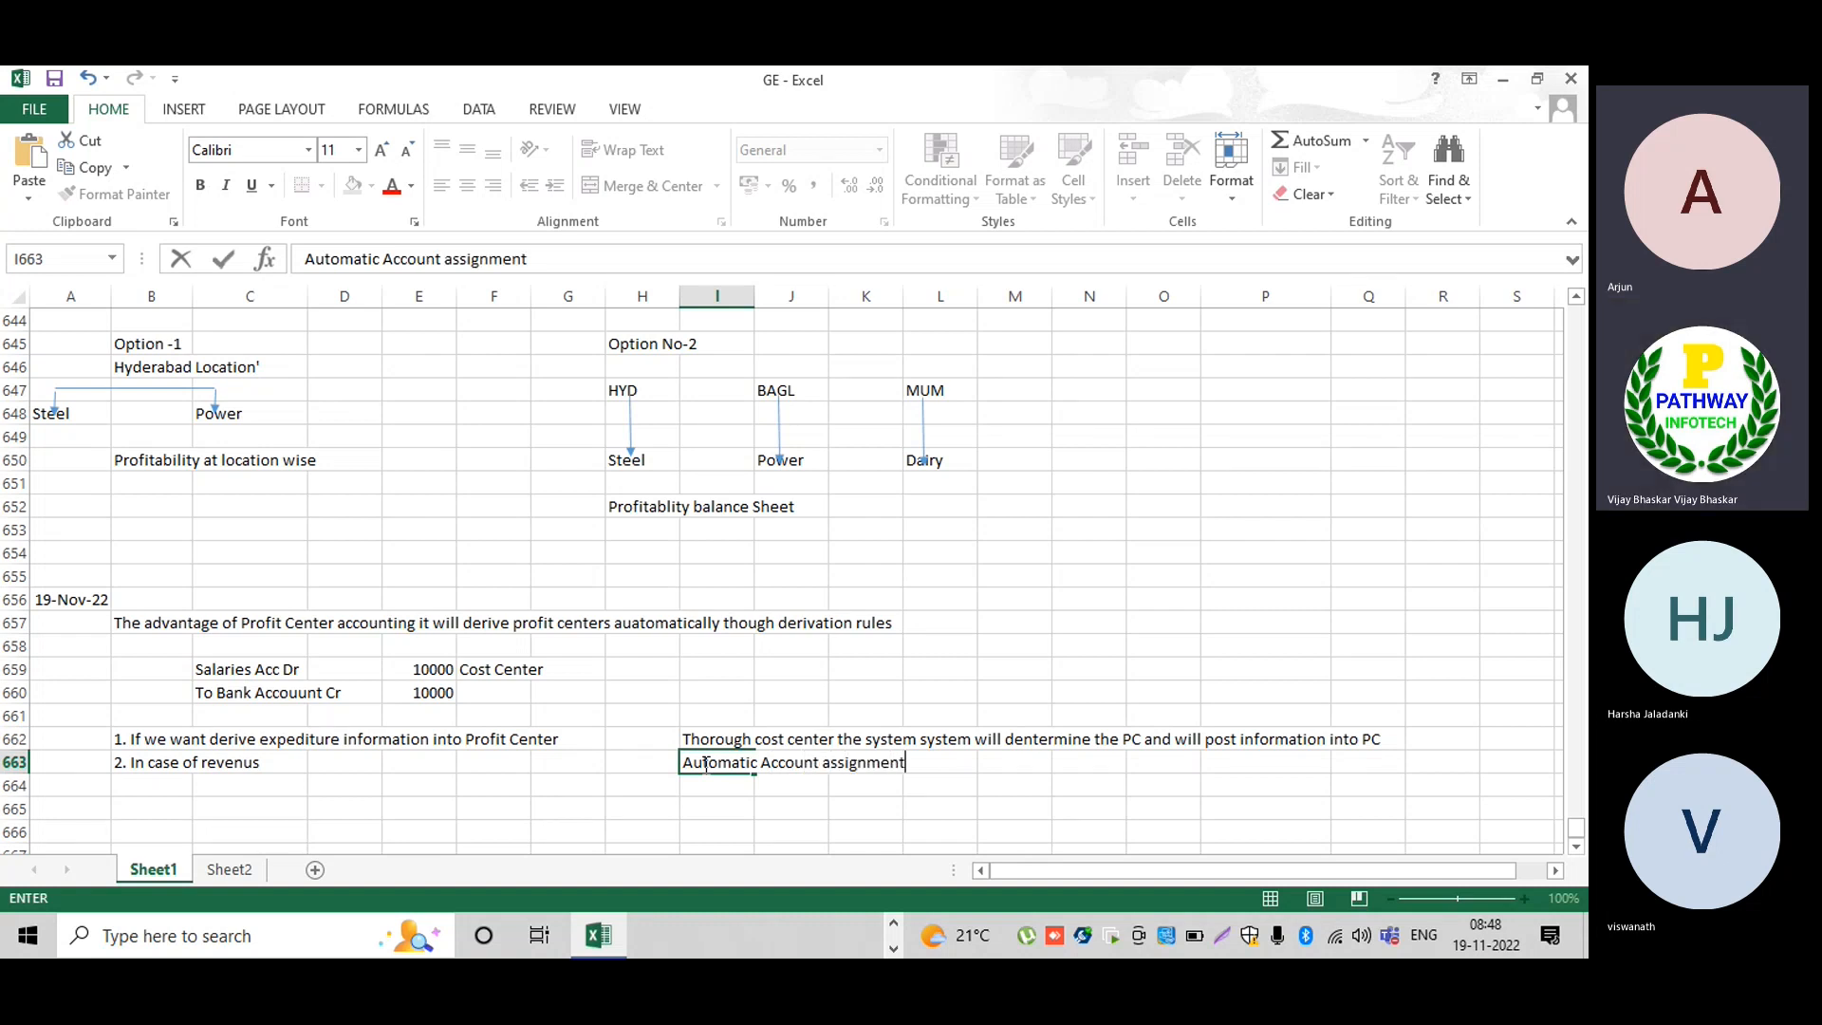
pyautogui.press('Return')
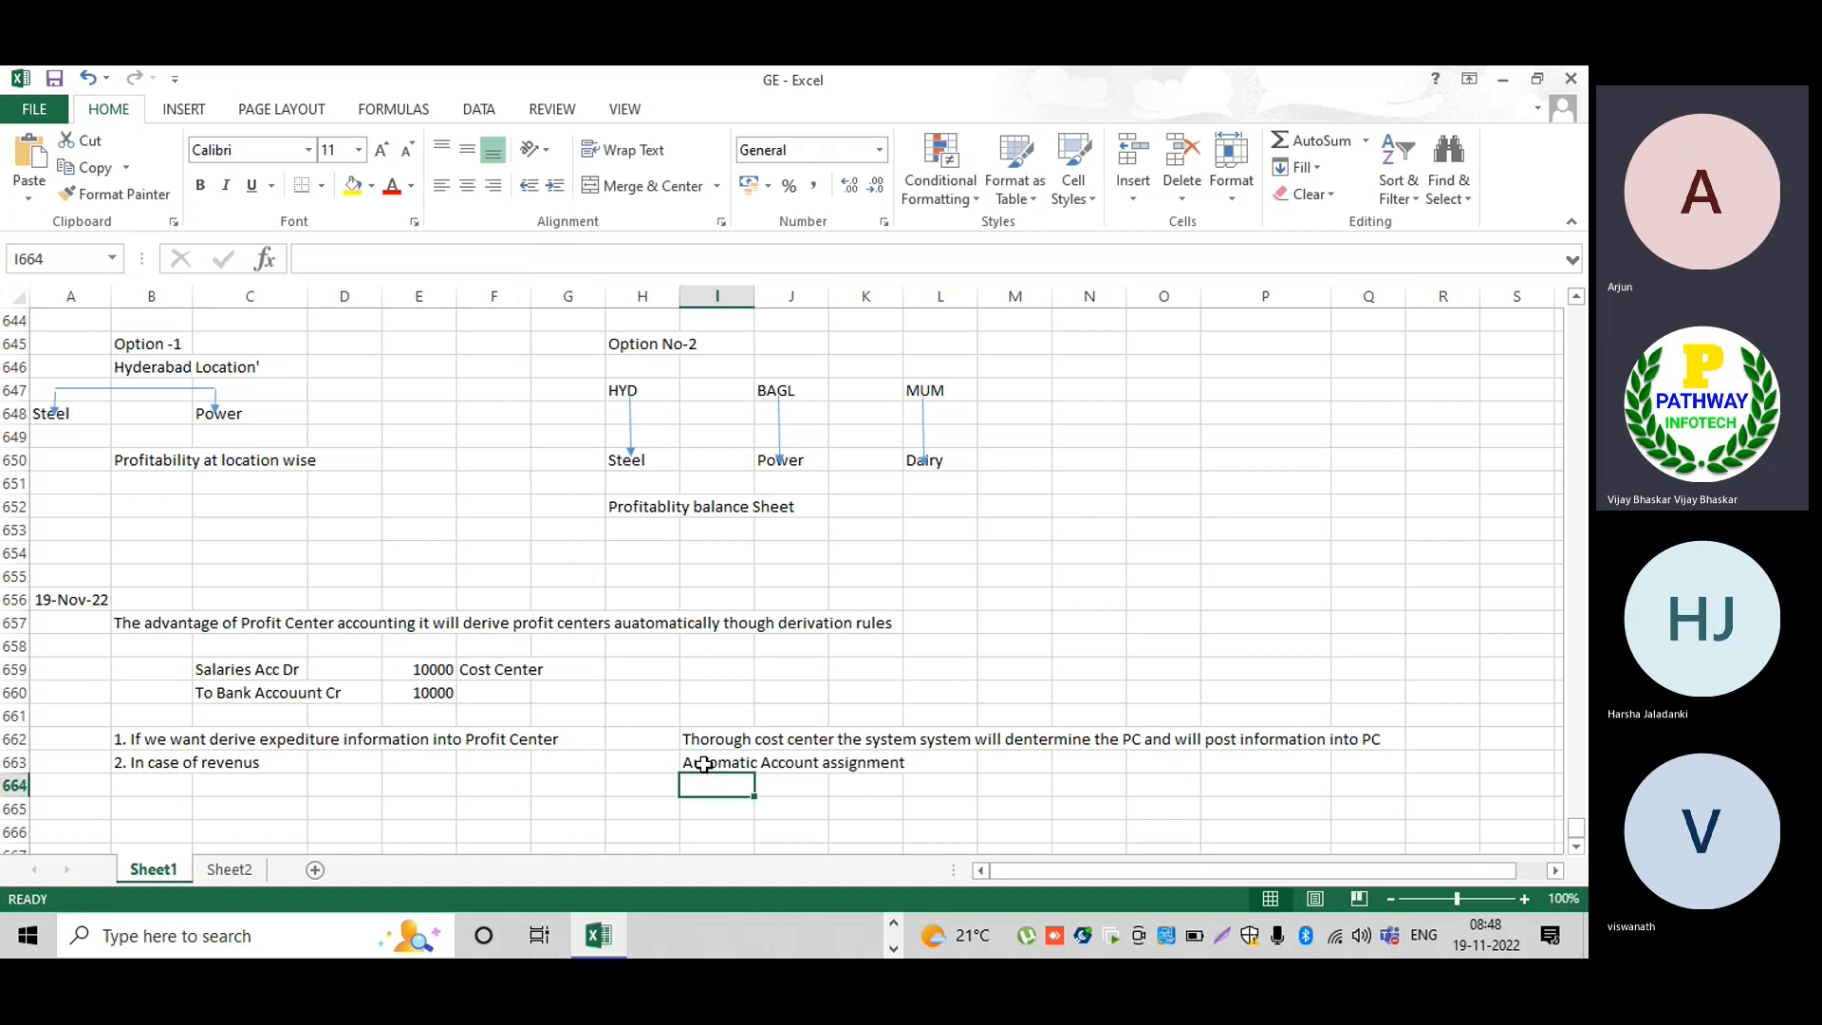
pyautogui.click(892, 925)
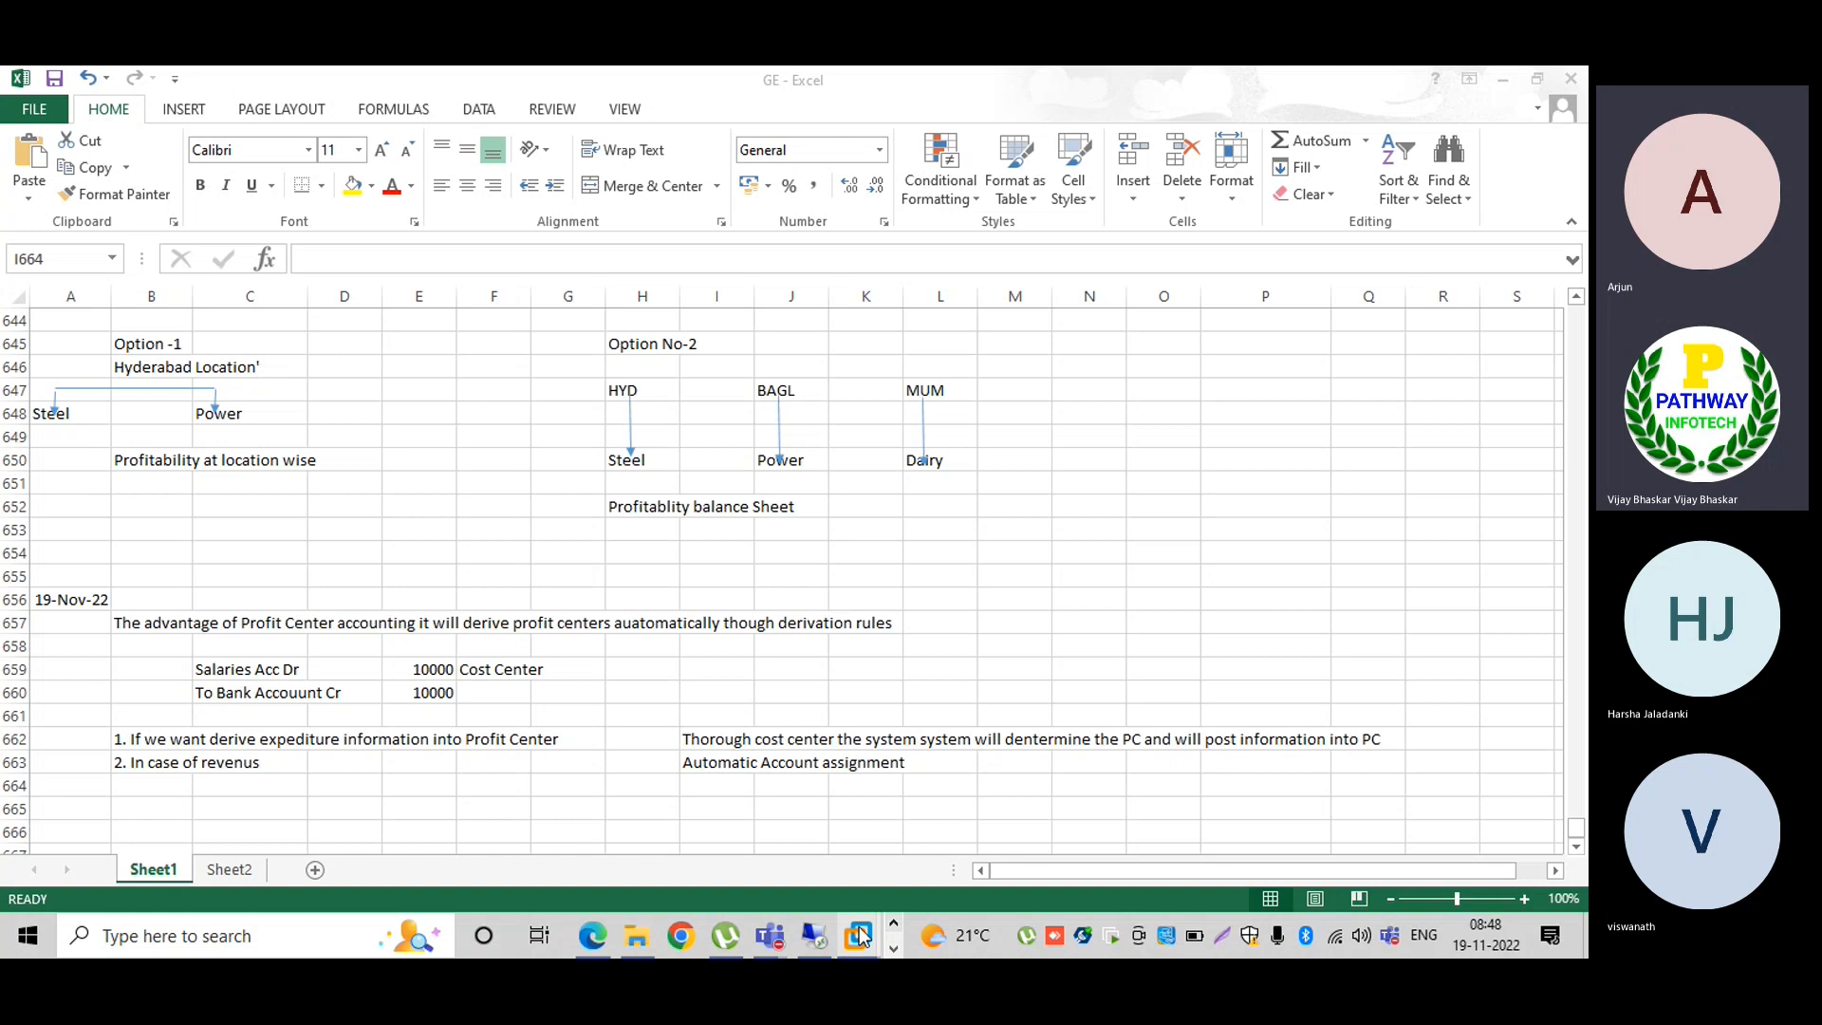
pyautogui.rightClick(858, 935)
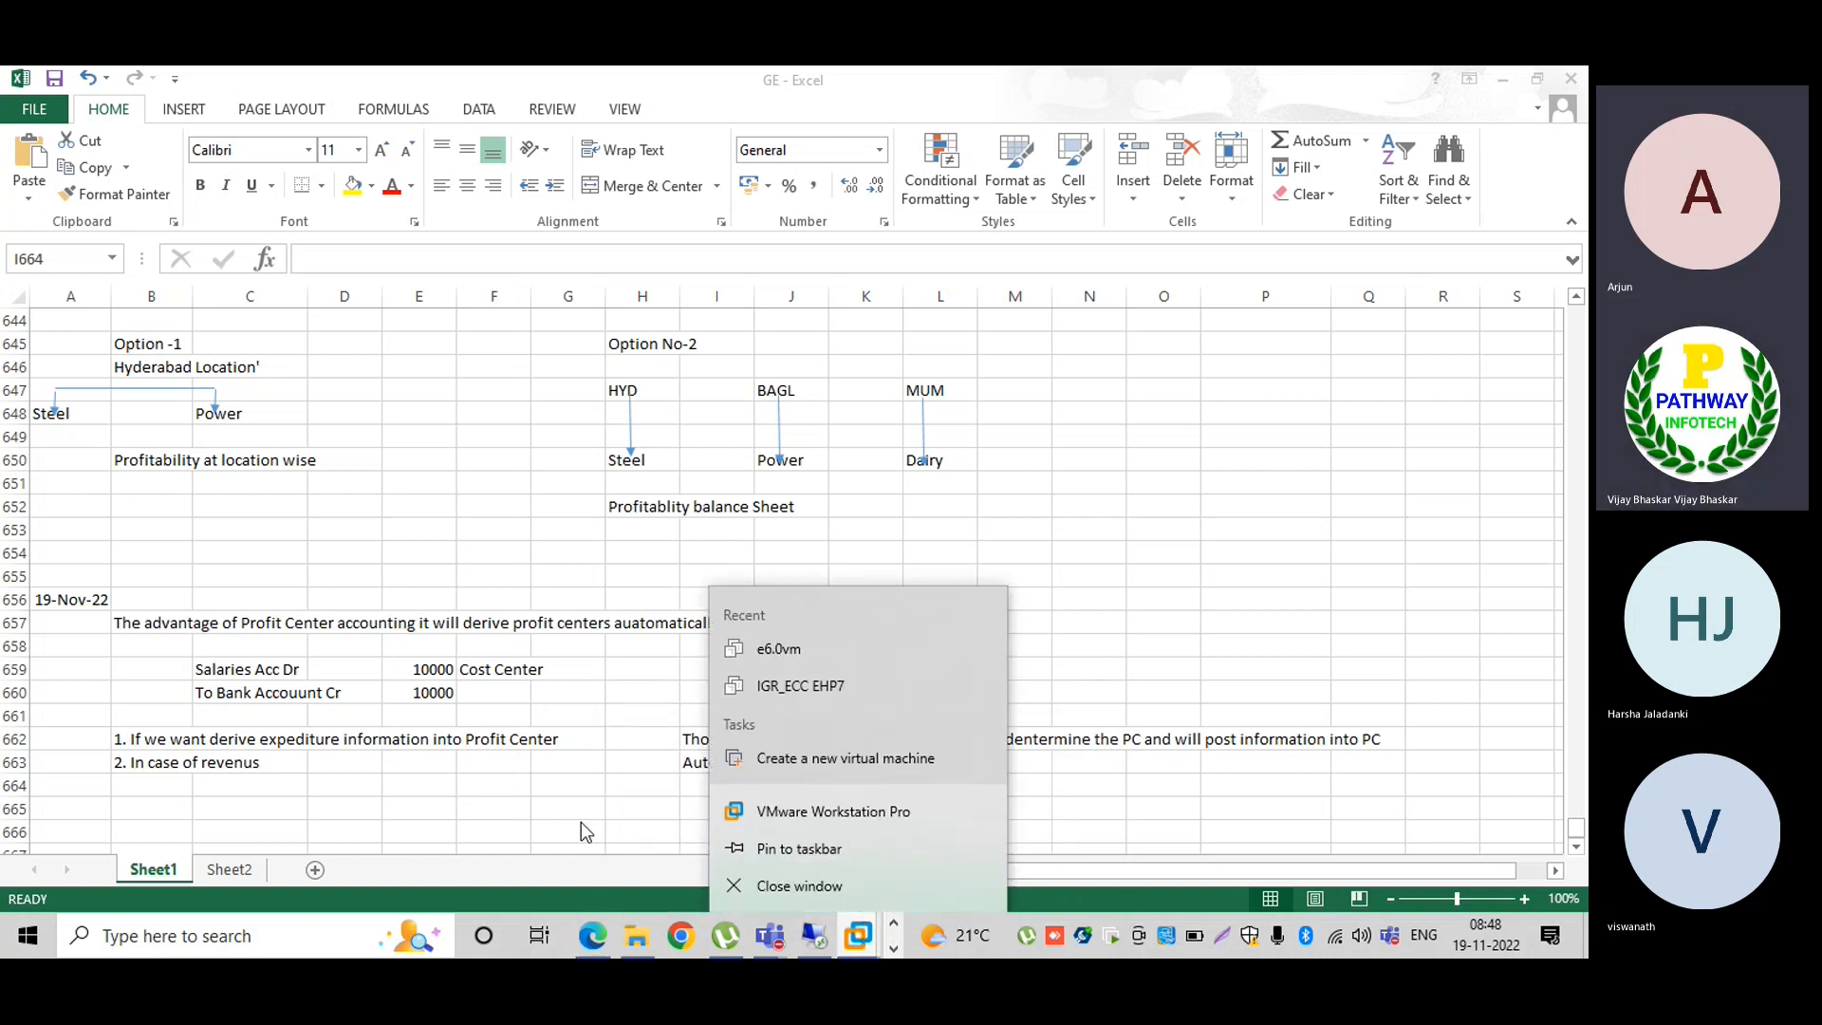
pyautogui.click(552, 812)
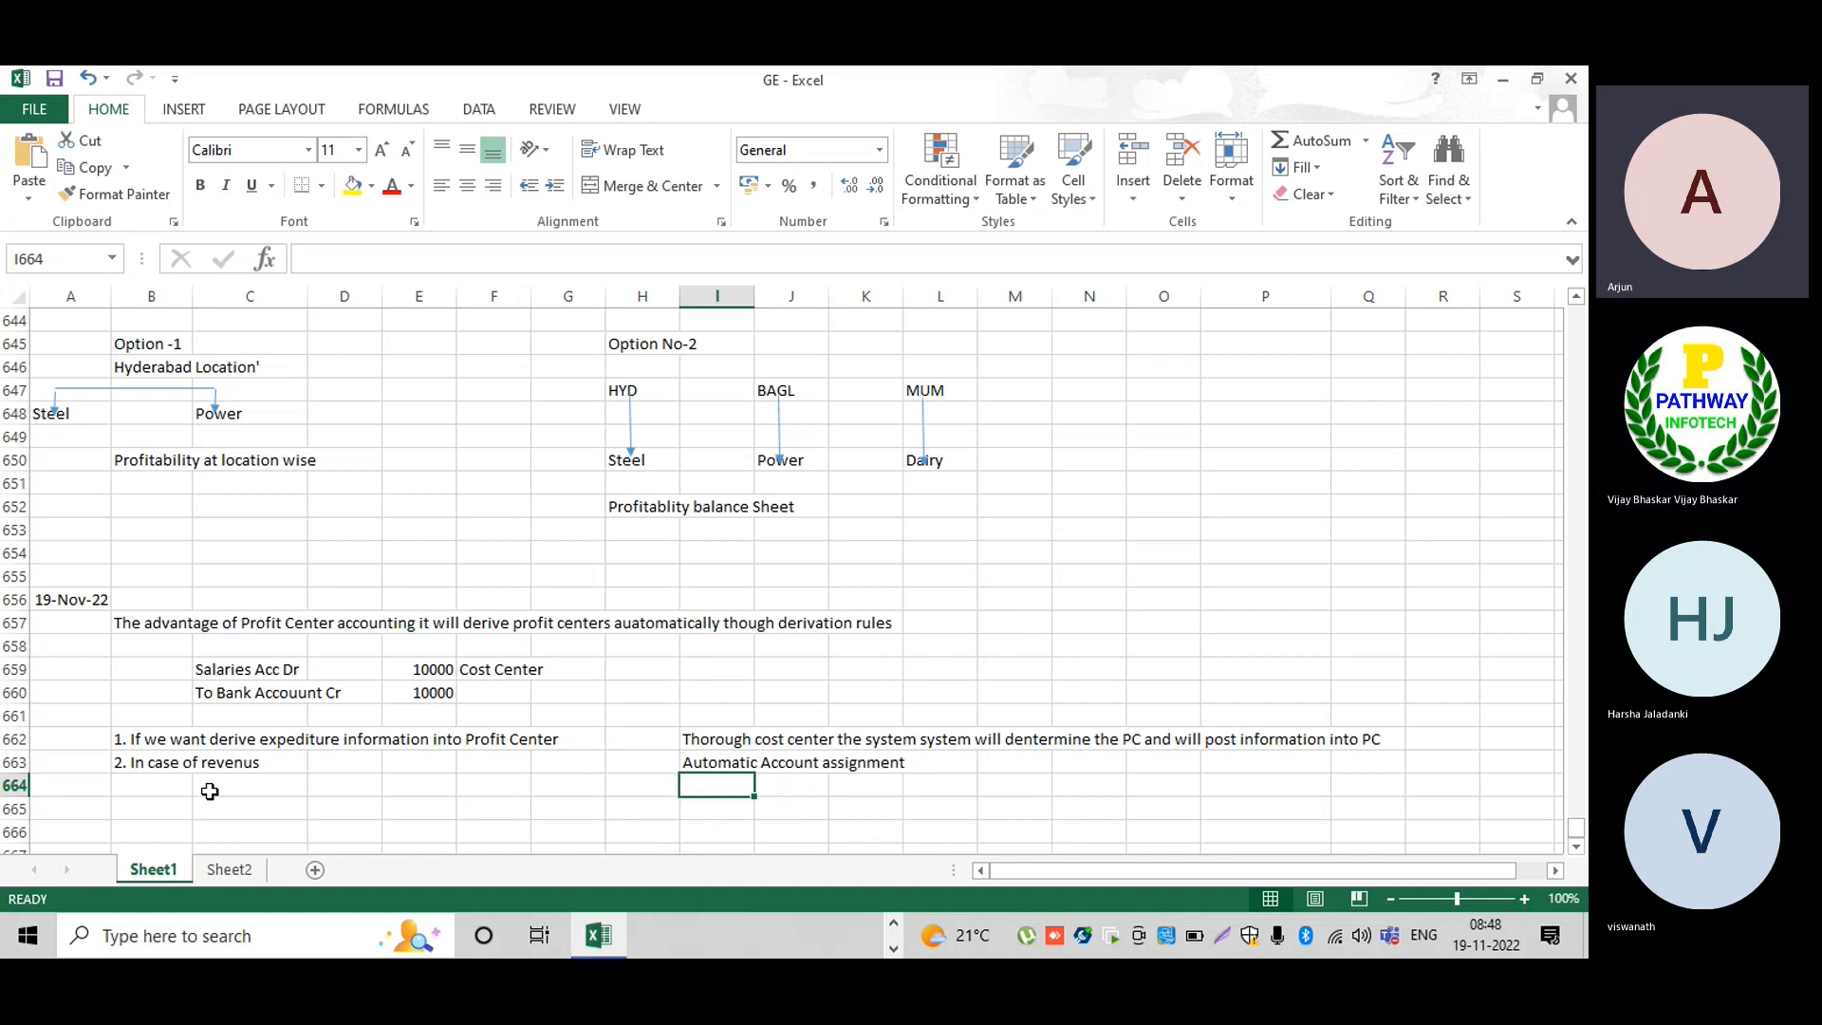
# Enter "Note: For automatic account assignments in ECC we have two places 1. In Cost element 2. In default account assignment at OKB9" in cell I664.
pyautogui.write('MOte')
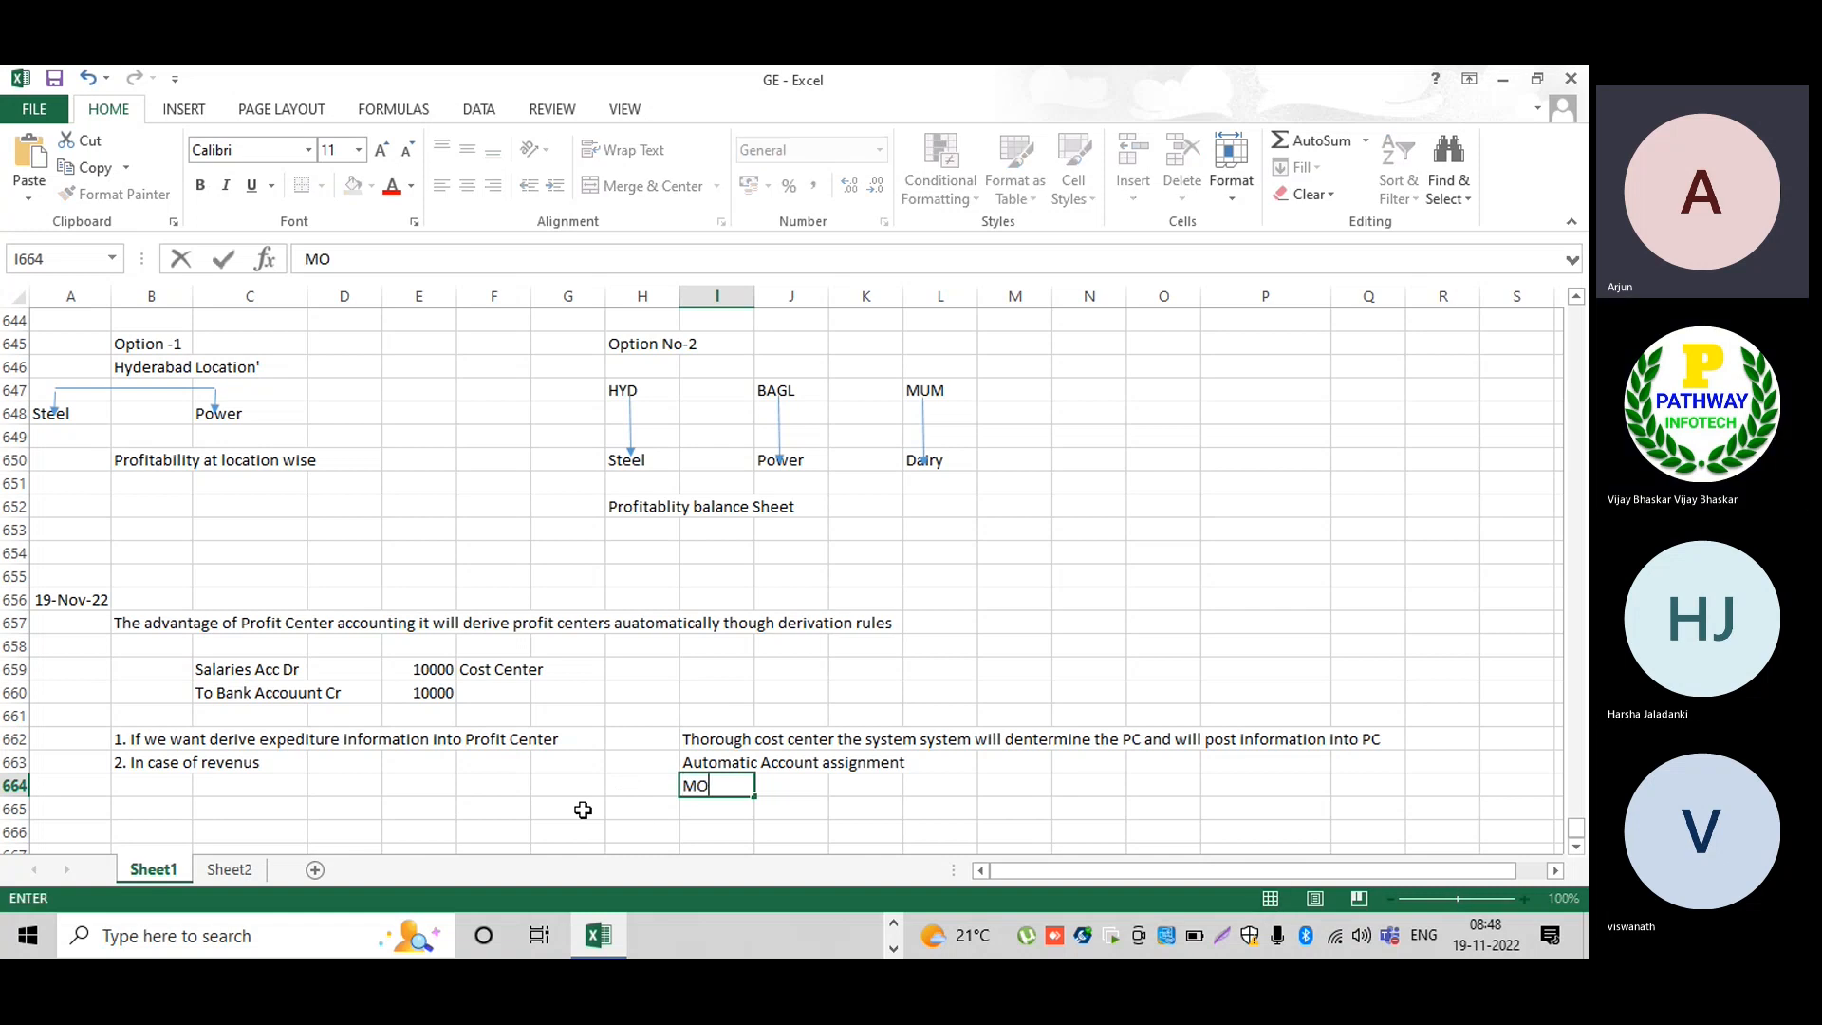
pyautogui.press('BackSpace')
pyautogui.press('BackSpace')
pyautogui.press('BackSpace')
pyautogui.press('BackSpace')
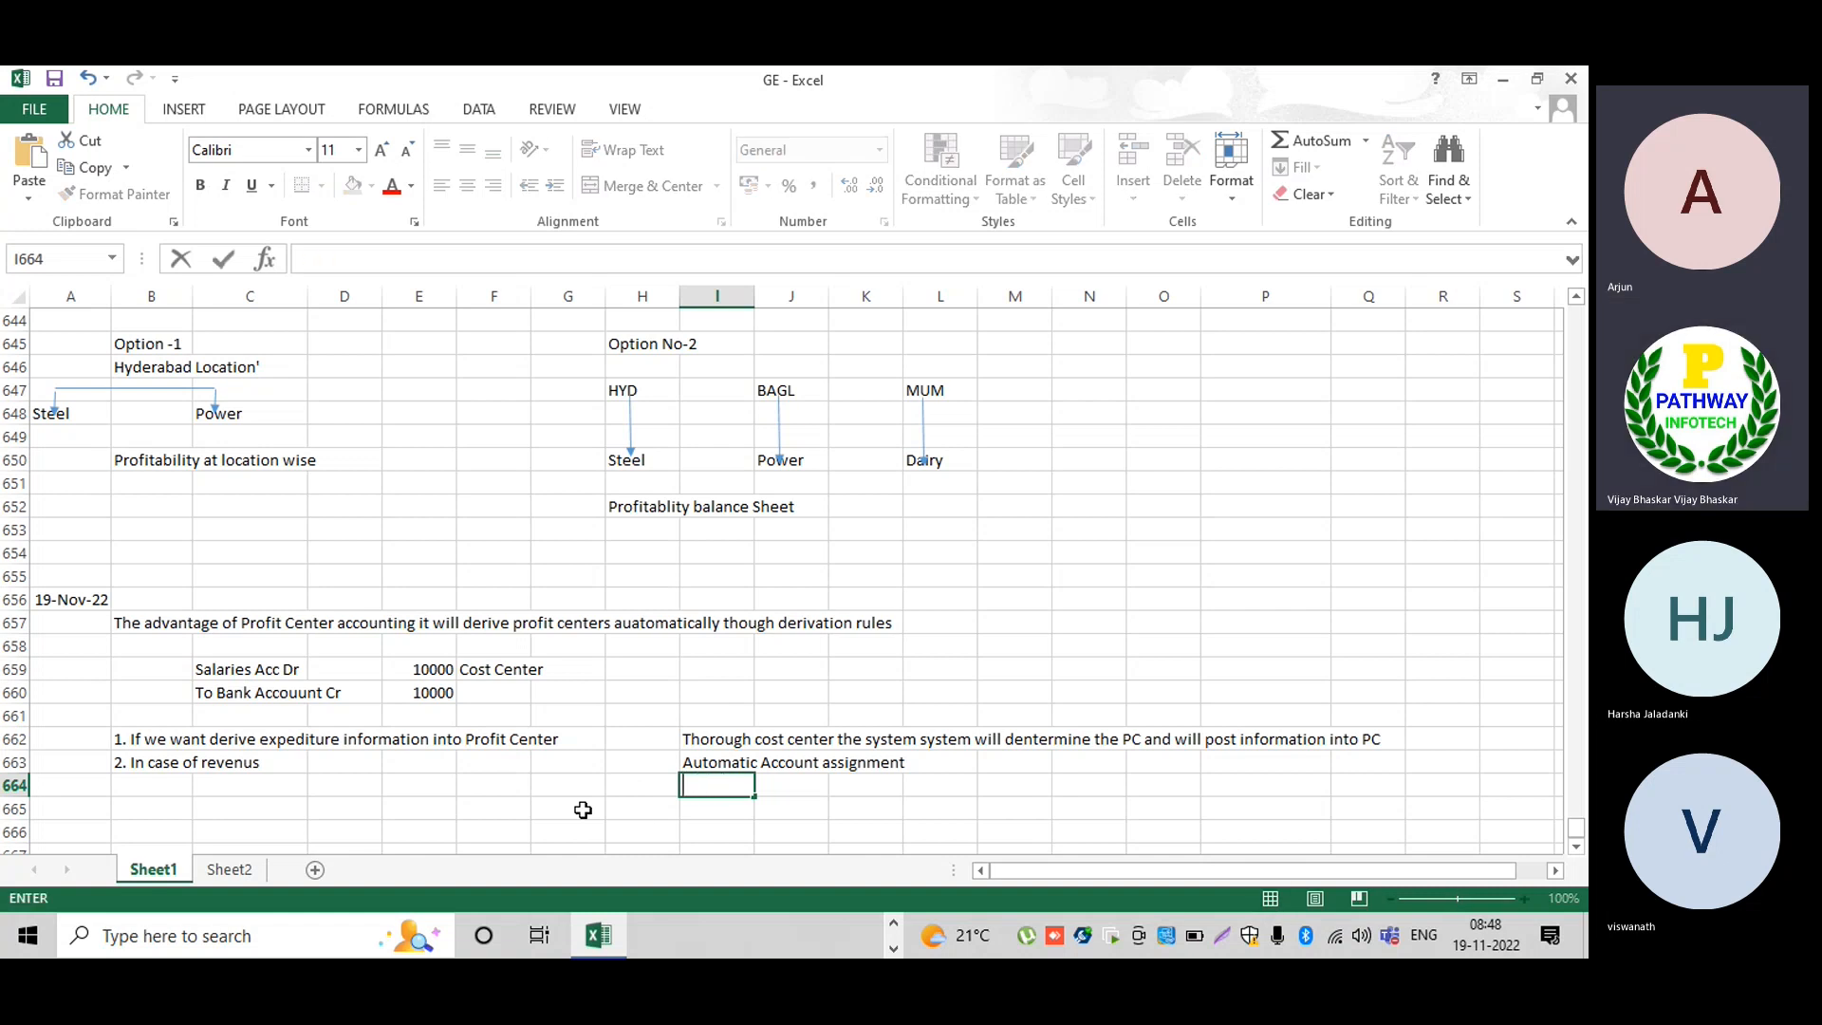
pyautogui.write('Note: For automati')
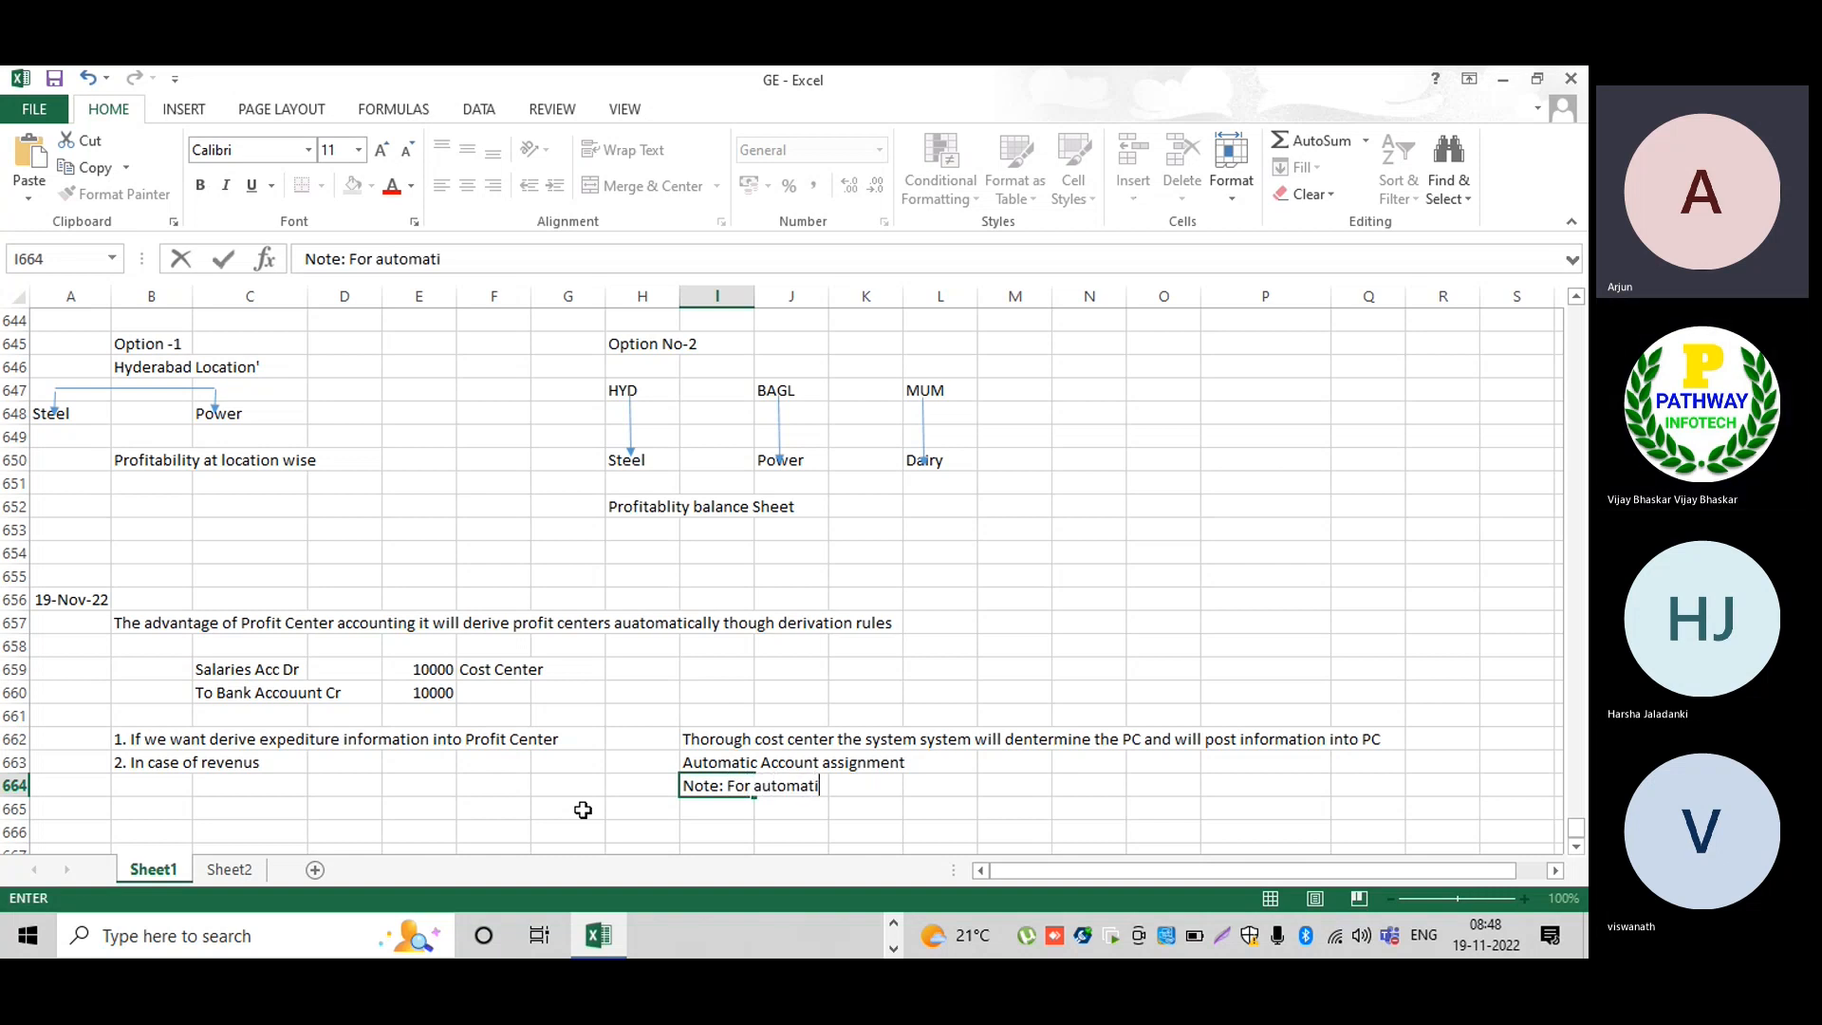
pyautogui.write('c account drt')
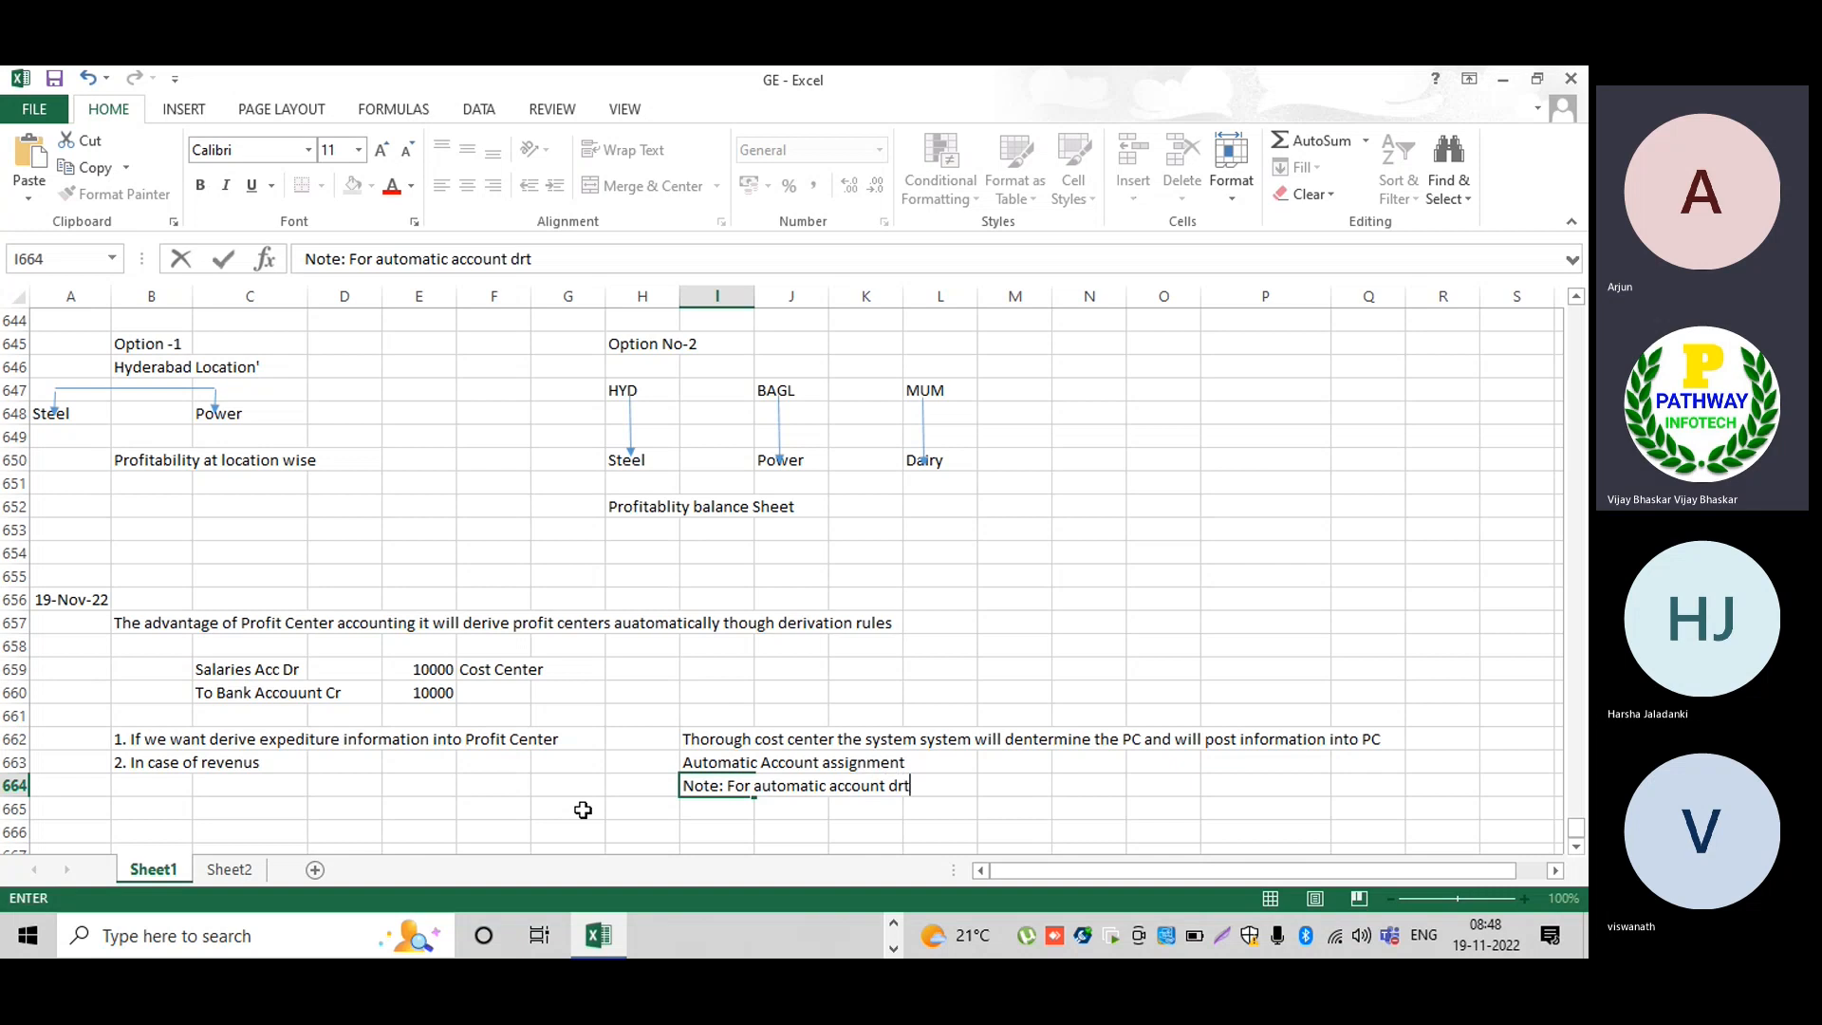
pyautogui.write('ern')
pyautogui.press('BackSpace')
pyautogui.press('BackSpace')
pyautogui.press('BackSpace')
pyautogui.press('BackSpace')
pyautogui.press('BackSpace')
pyautogui.press('BackSpace')
pyautogui.write('assig')
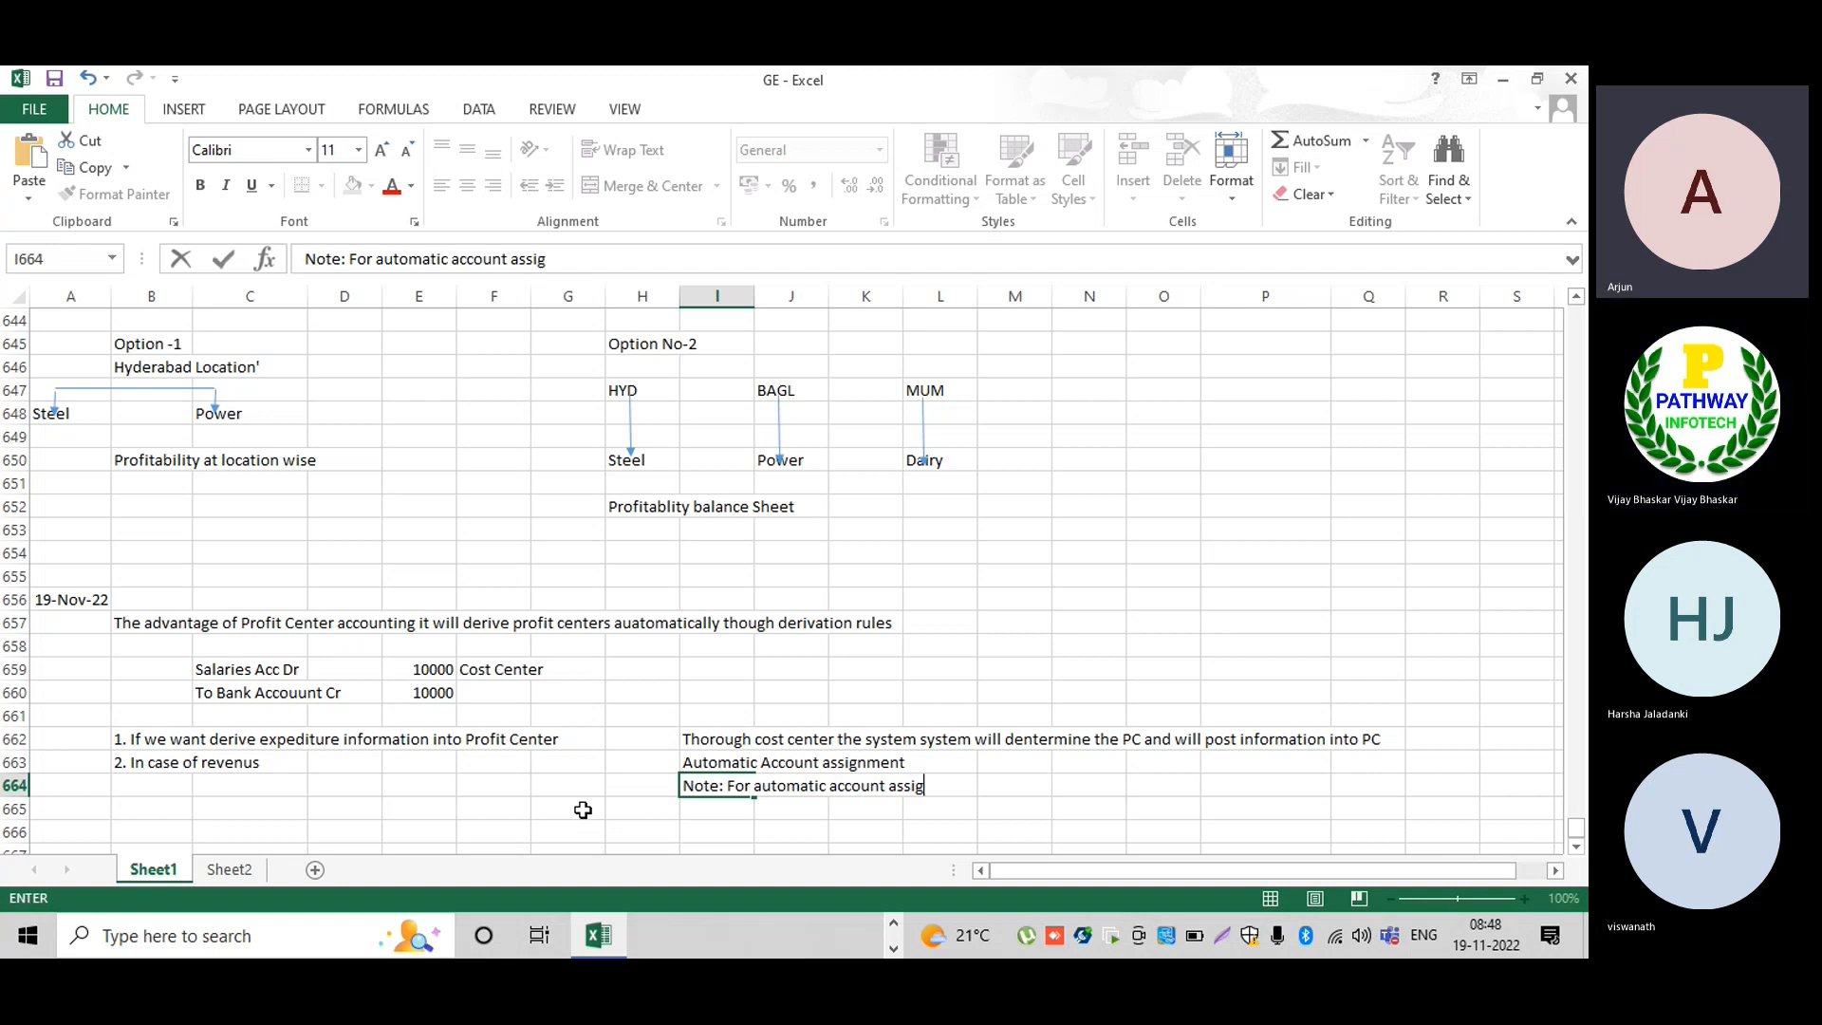
pyautogui.write('nments in')
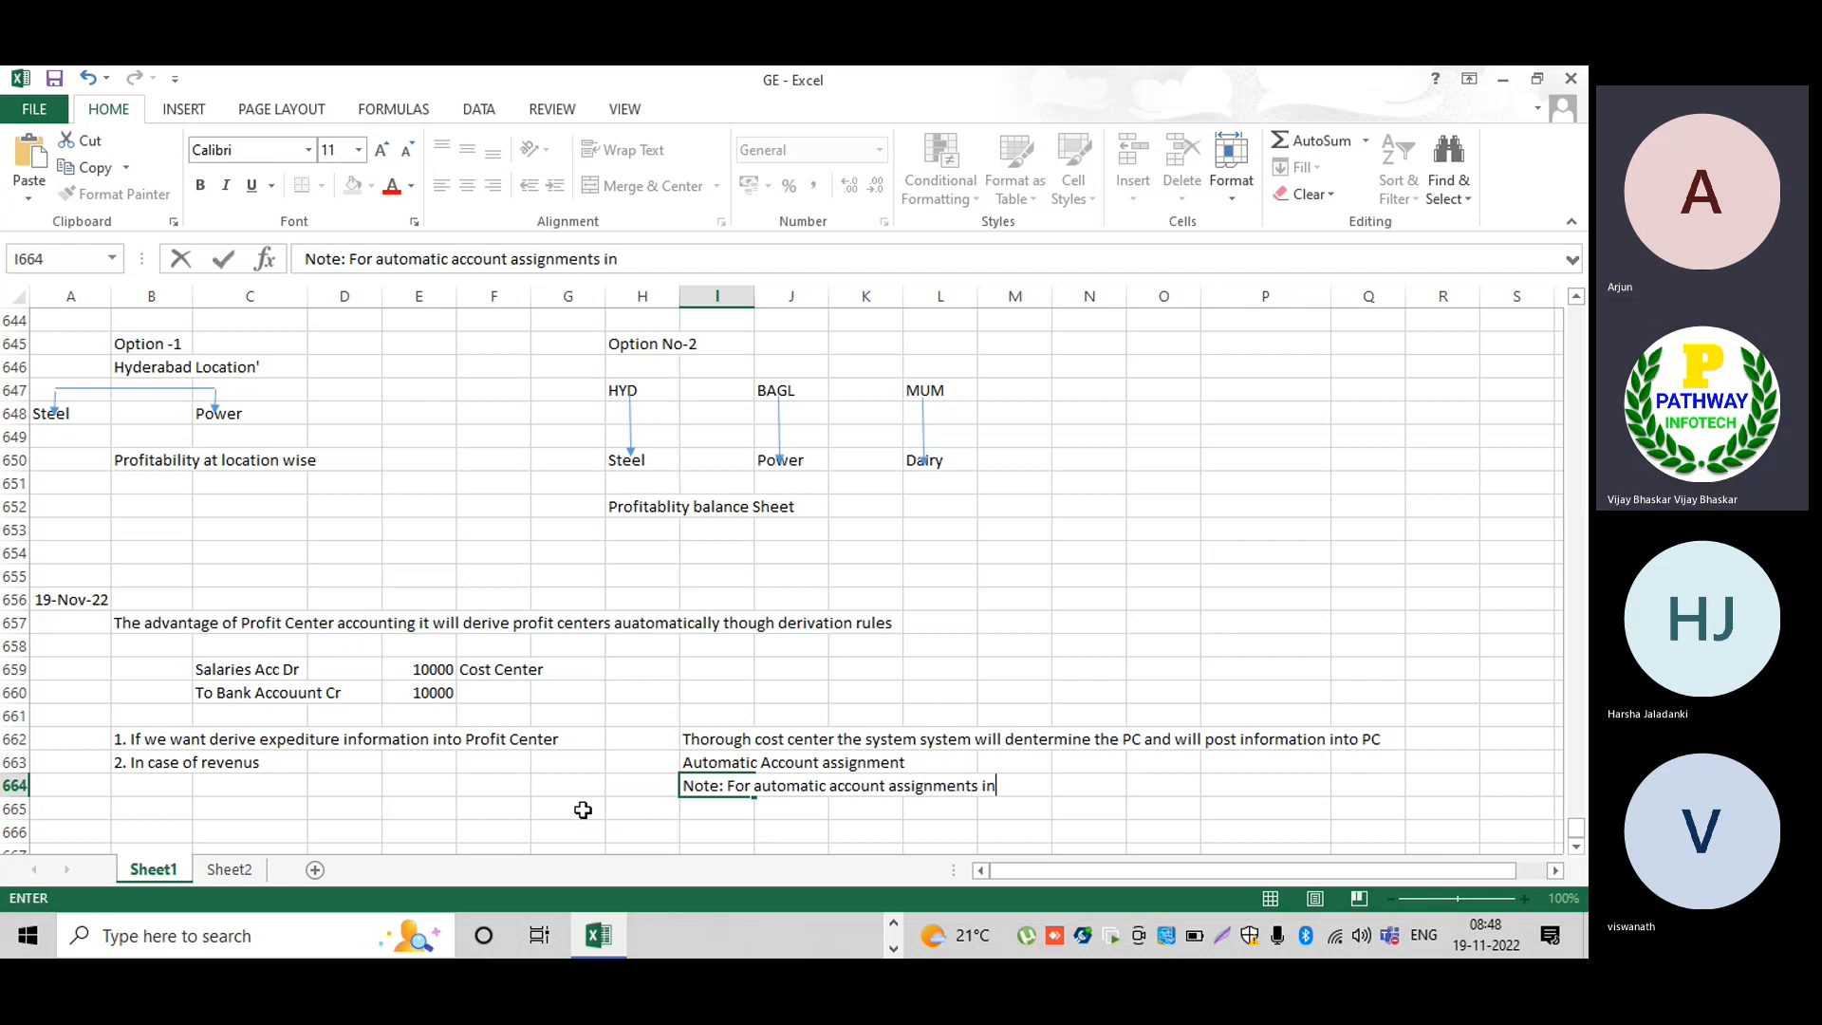
pyautogui.write(' ECC we have tw')
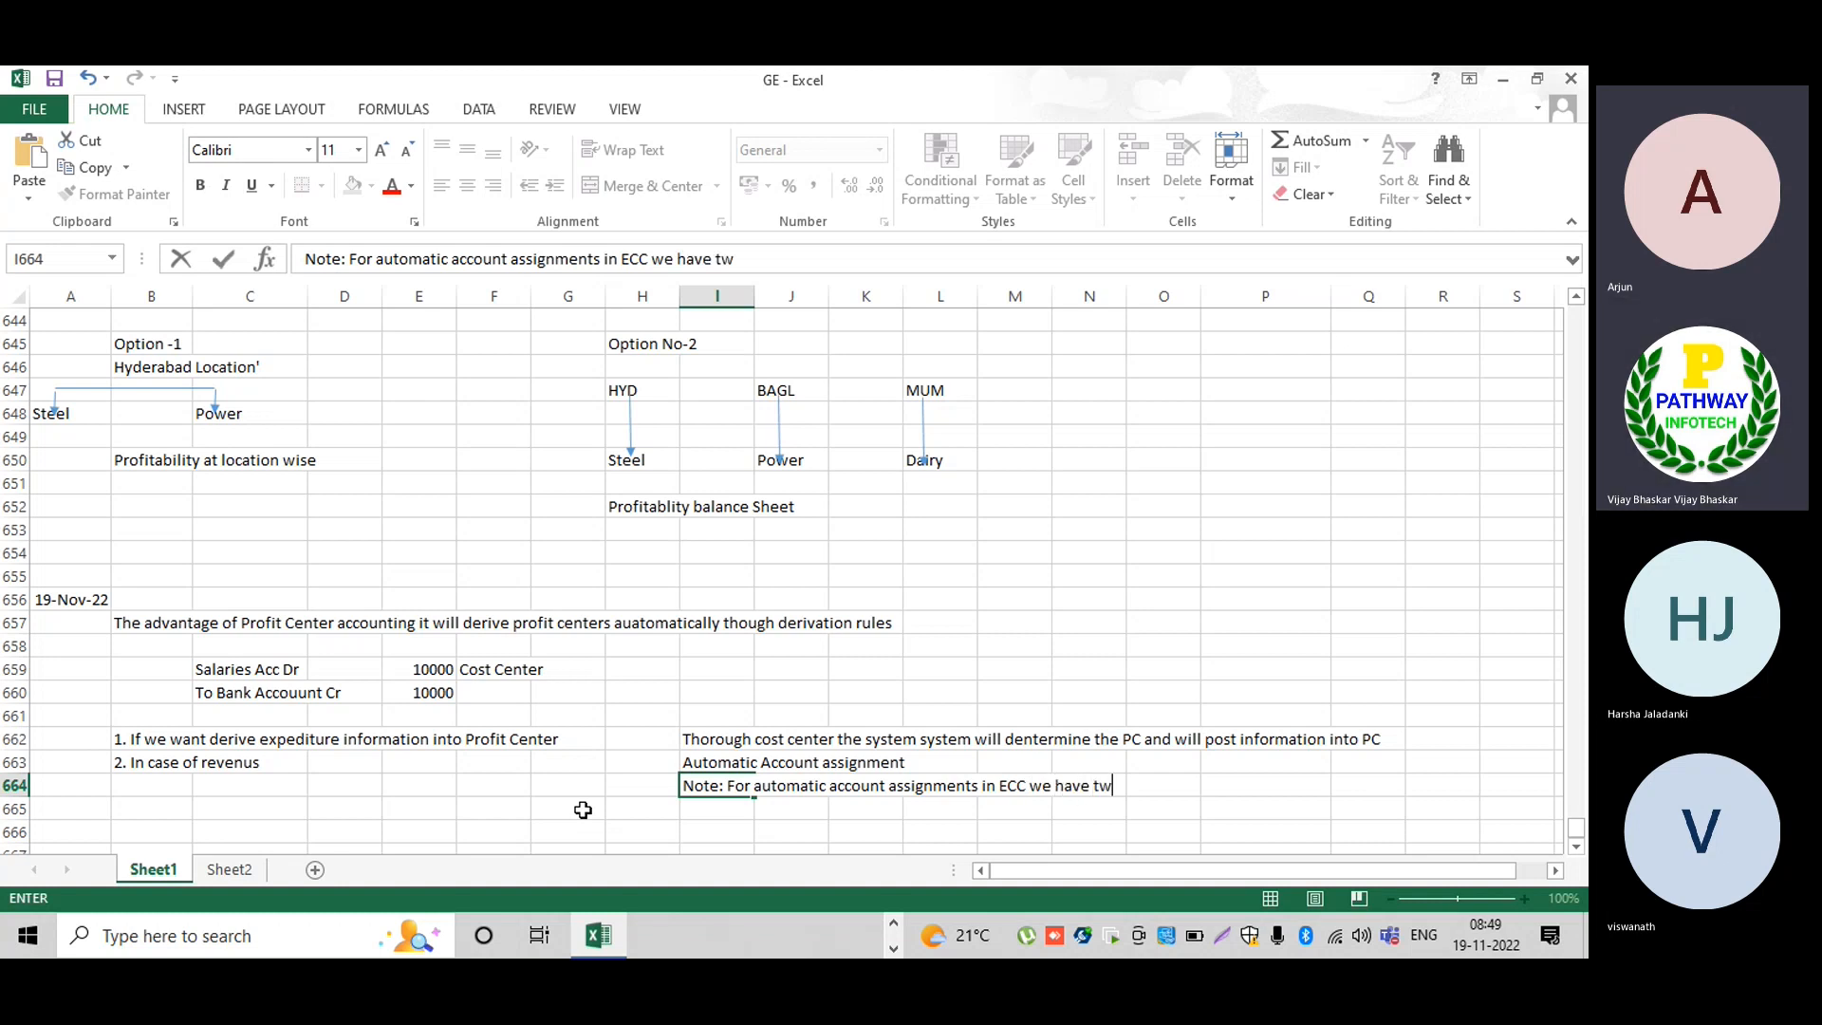
pyautogui.write('o places 1. In Cost e')
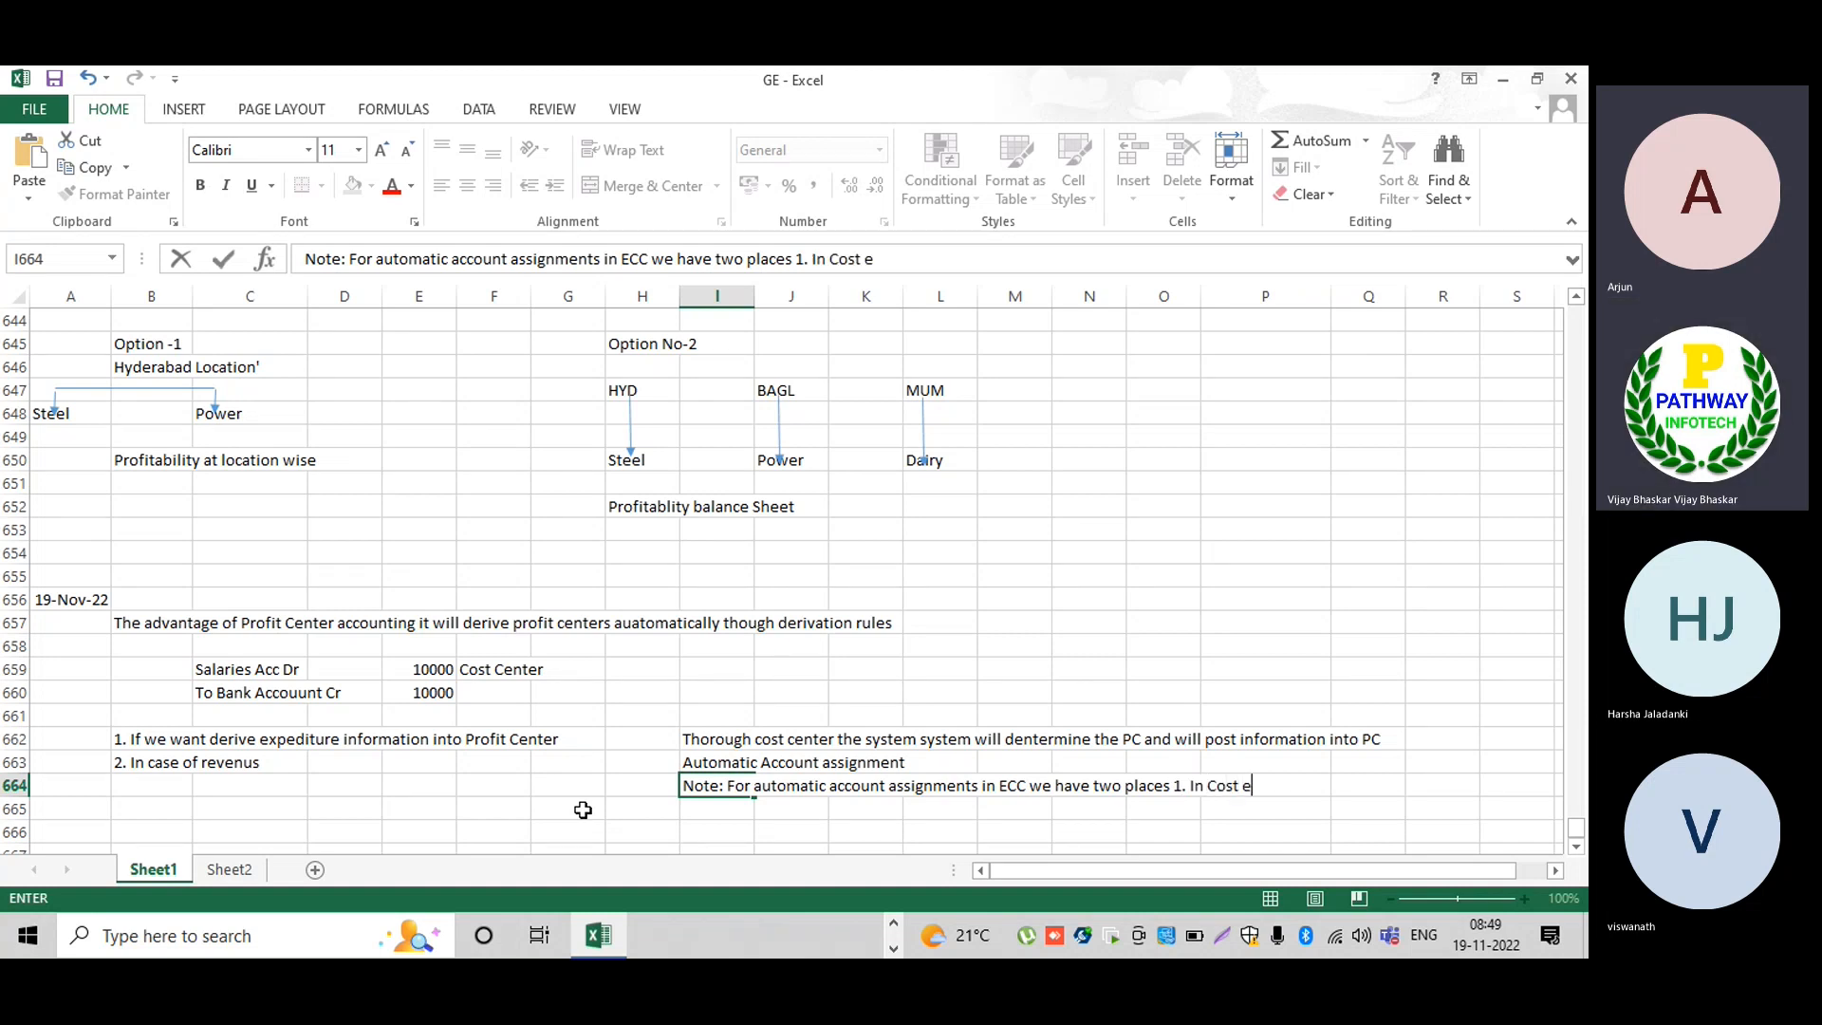
pyautogui.write('lement 2. In de')
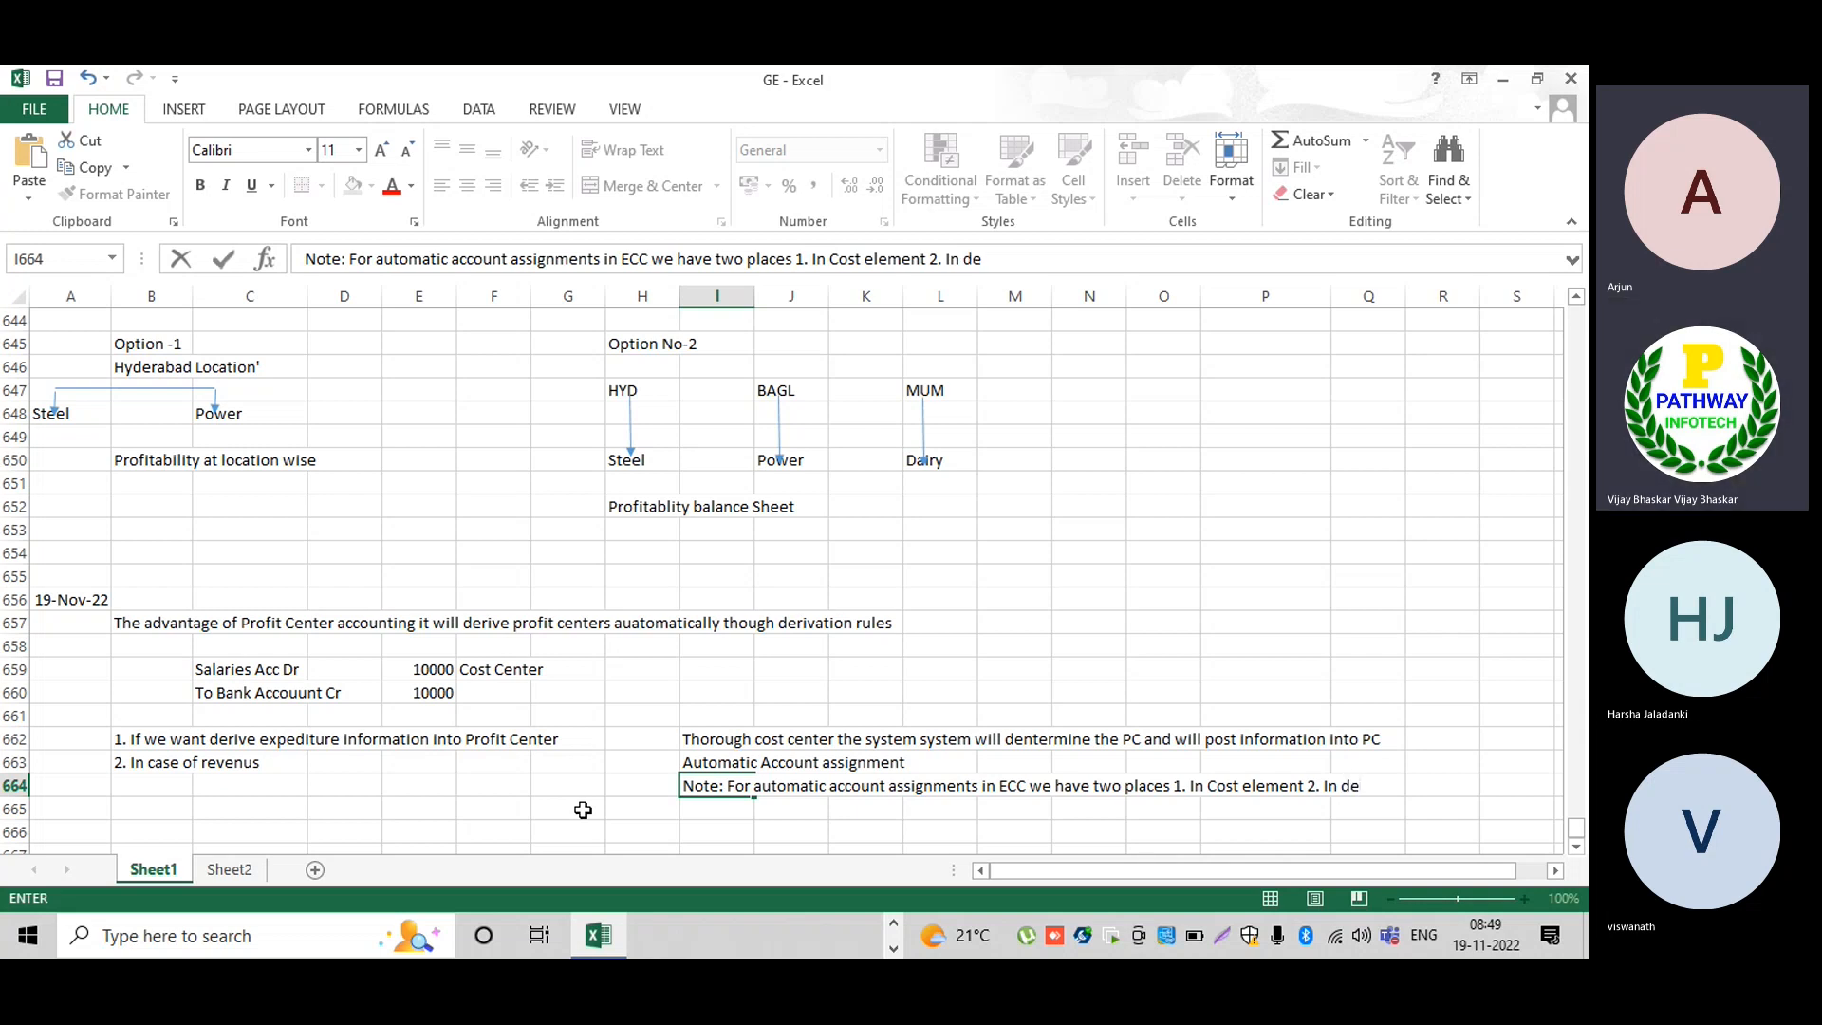
pyautogui.write('fault a')
pyautogui.write('ccount assi')
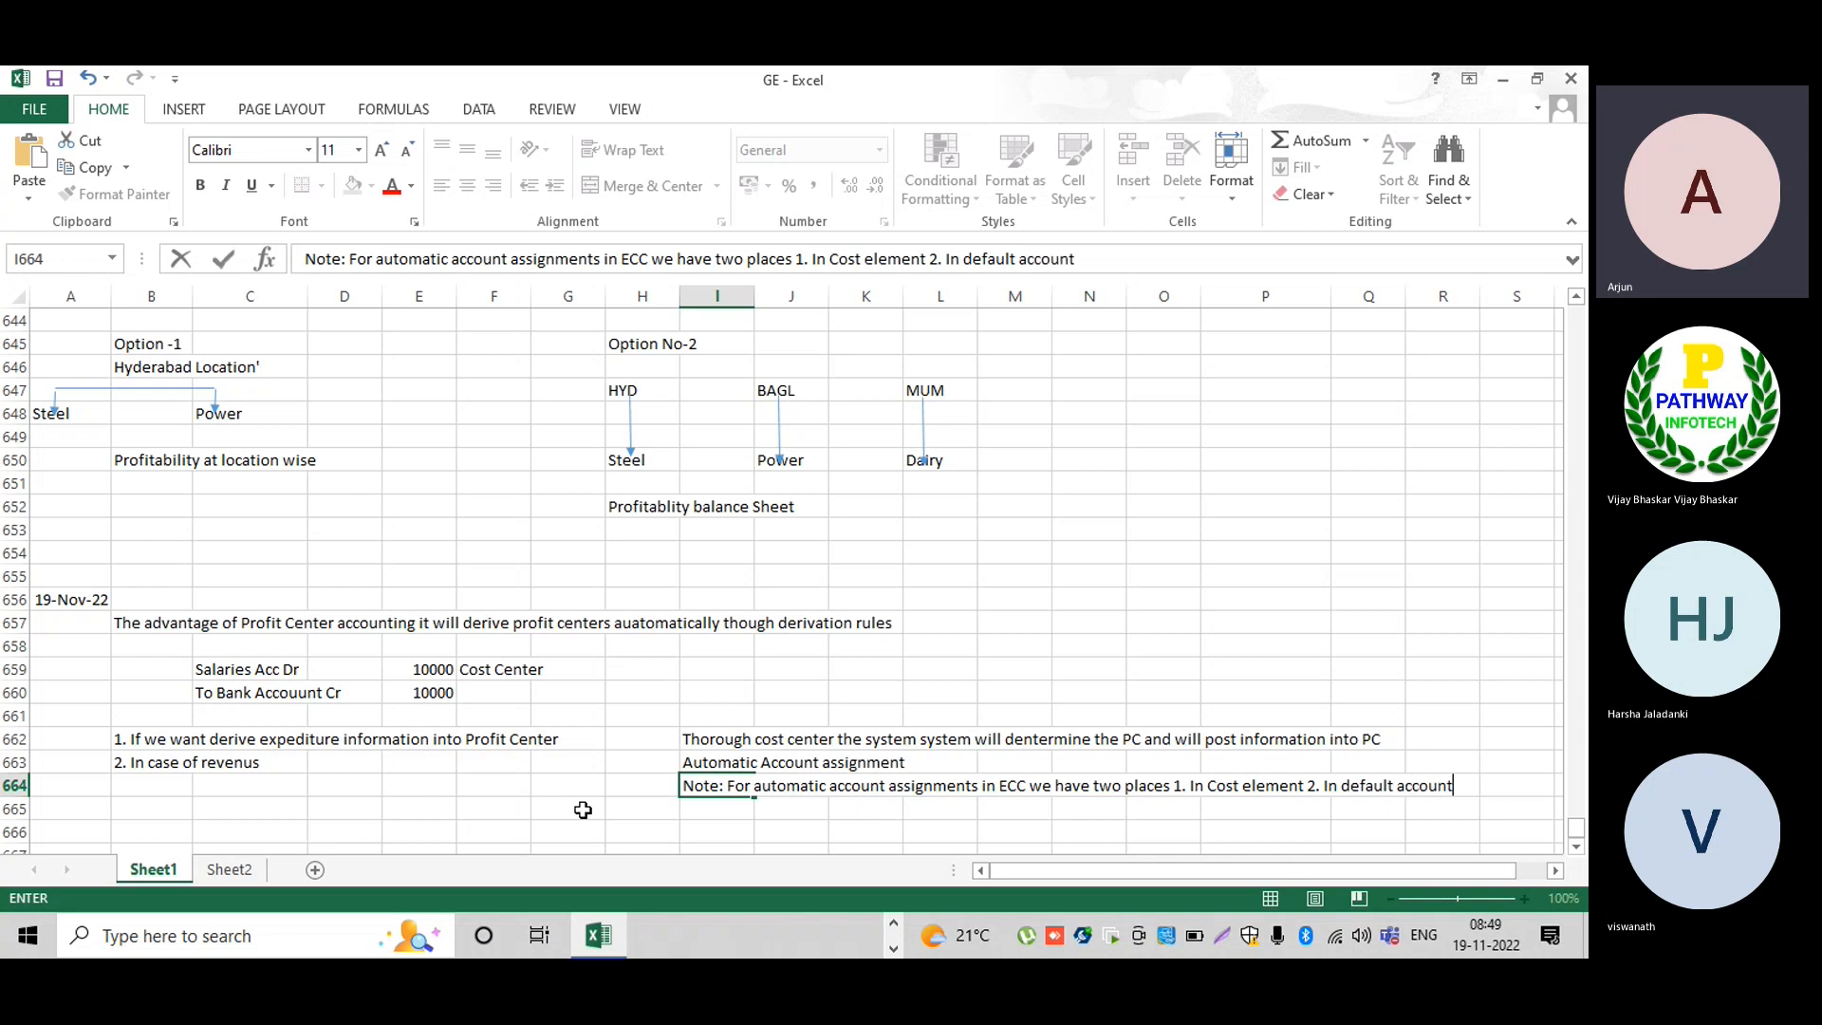
pyautogui.write('gnment')
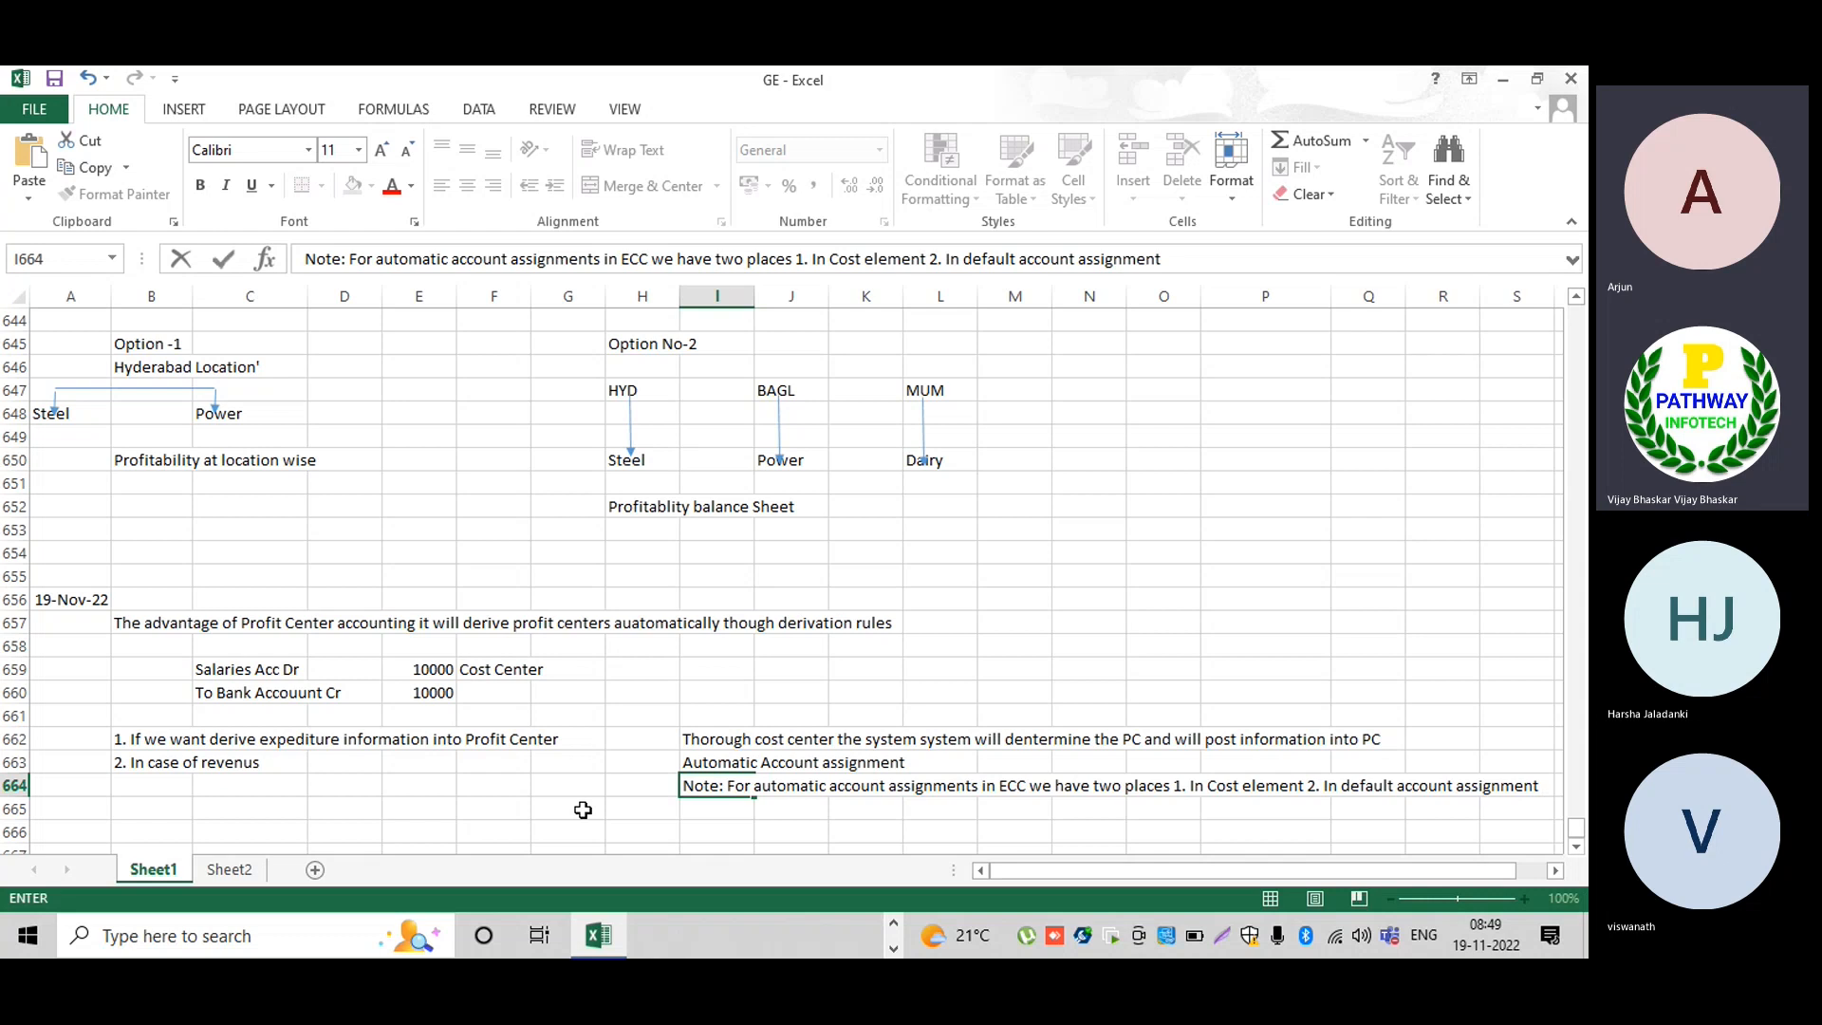
pyautogui.write('at OK')
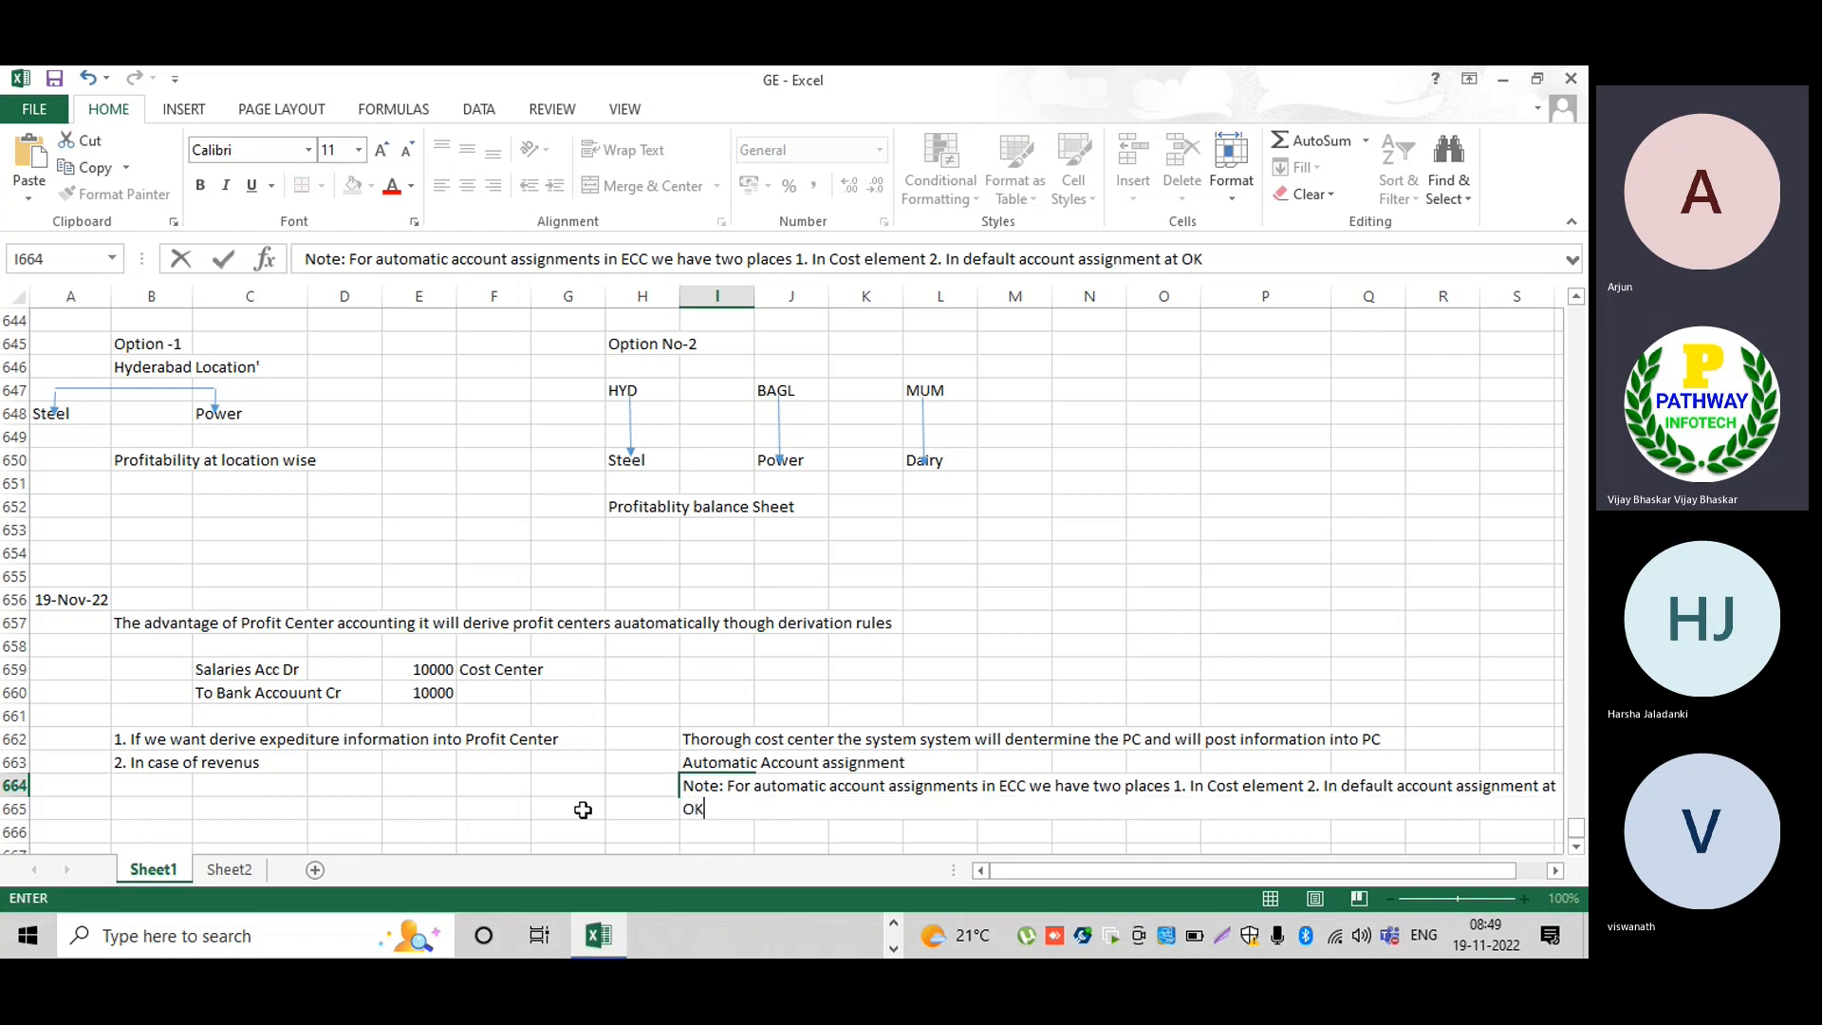
pyautogui.write('B9')
pyautogui.press('Return')
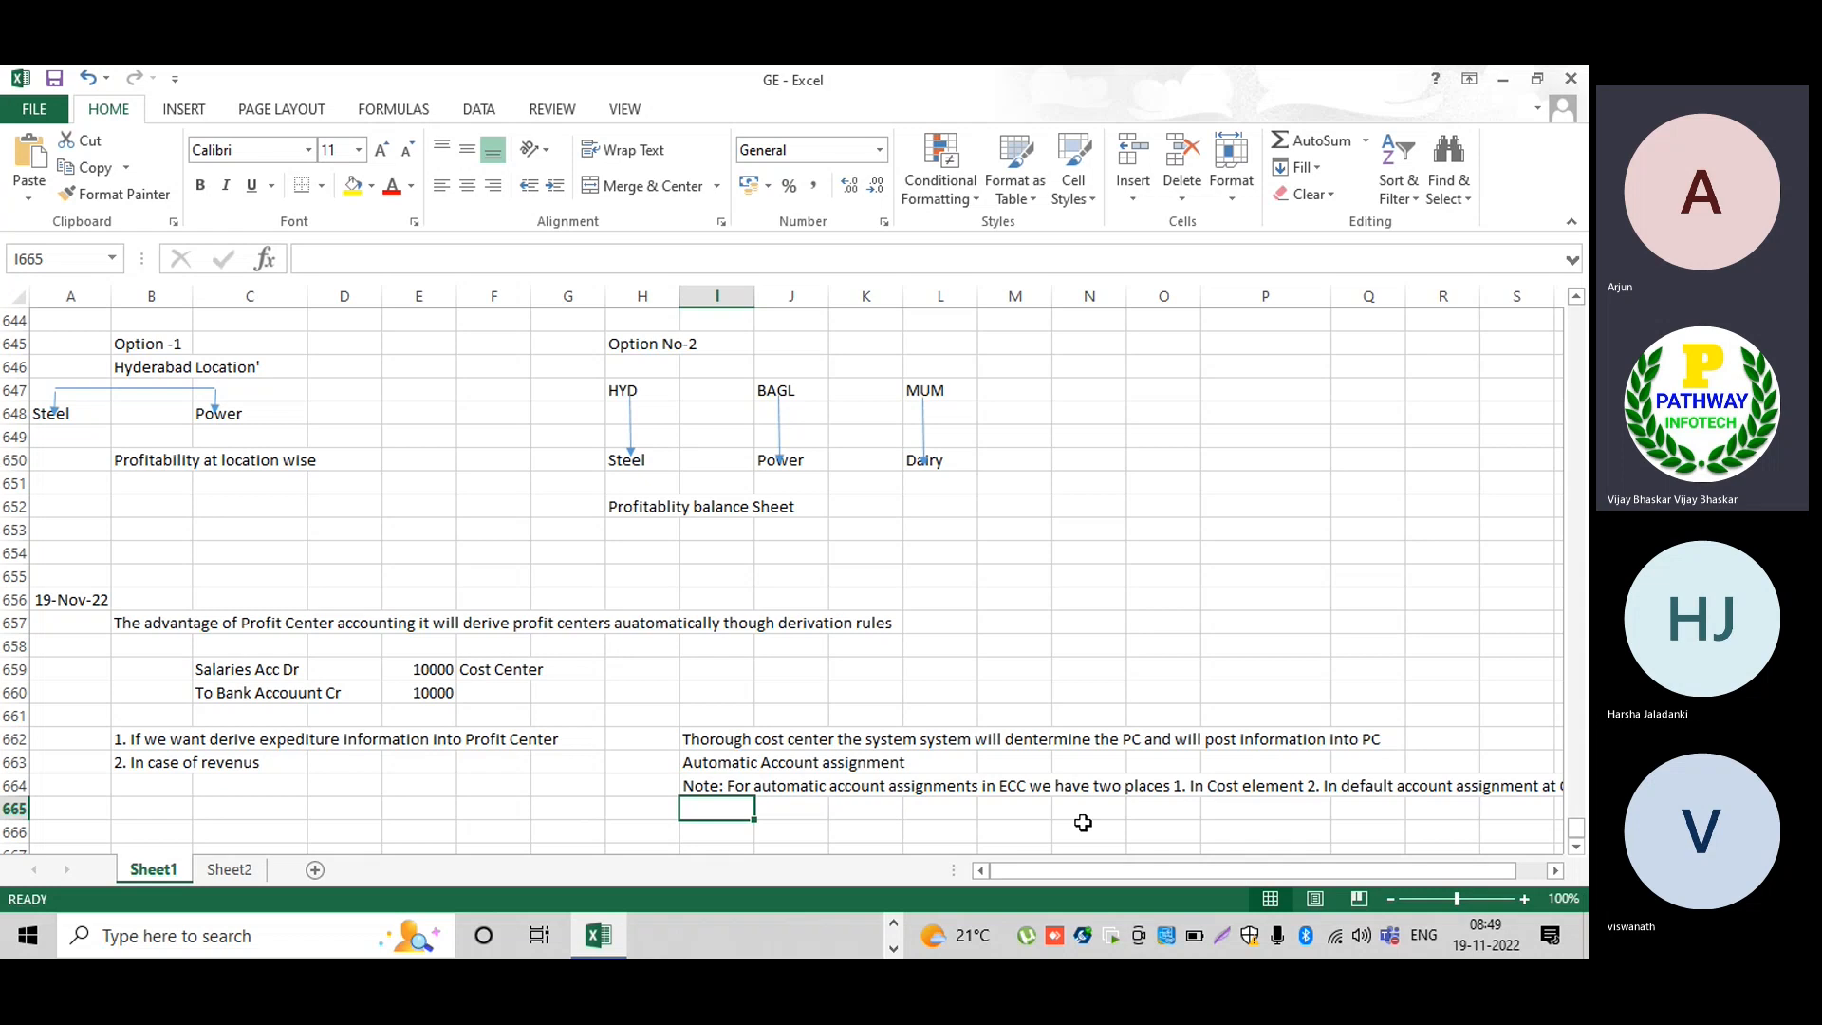
# Switch to the SAP system and open the Change Cost Element transaction with /nka02.
pyautogui.click(893, 924)
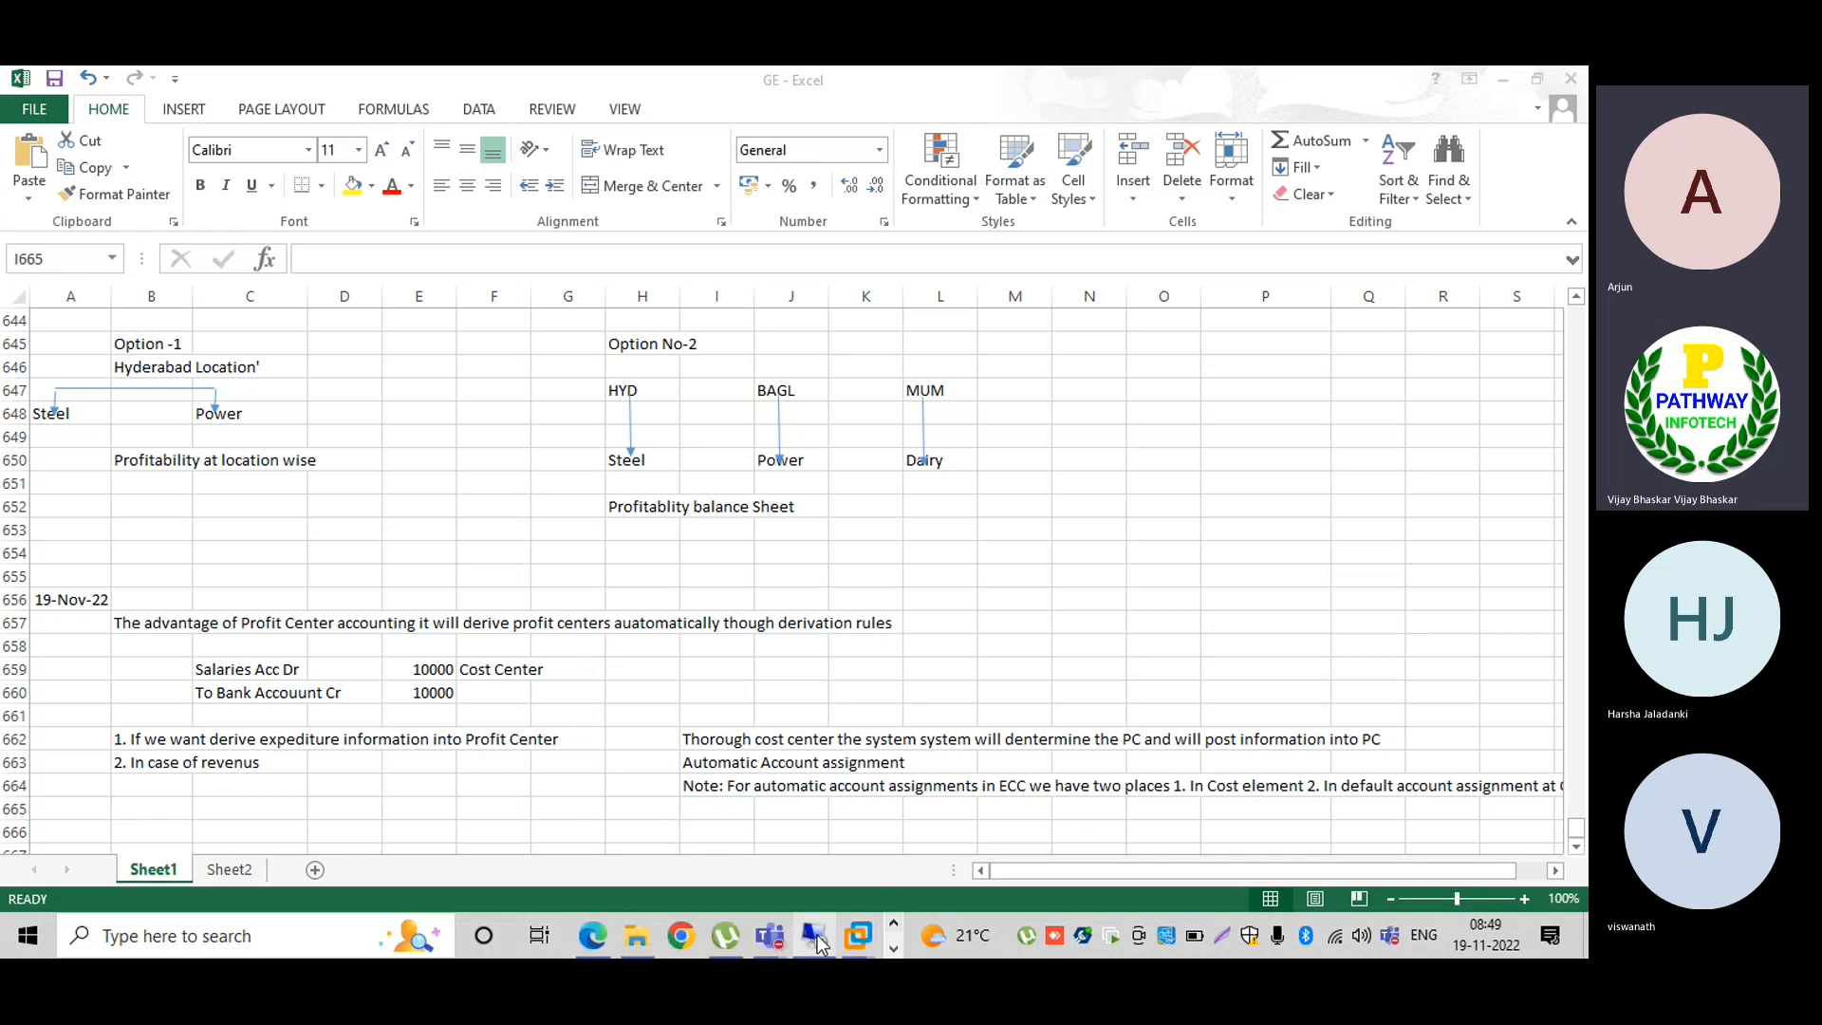
pyautogui.moveTo(856, 939)
pyautogui.click(928, 822)
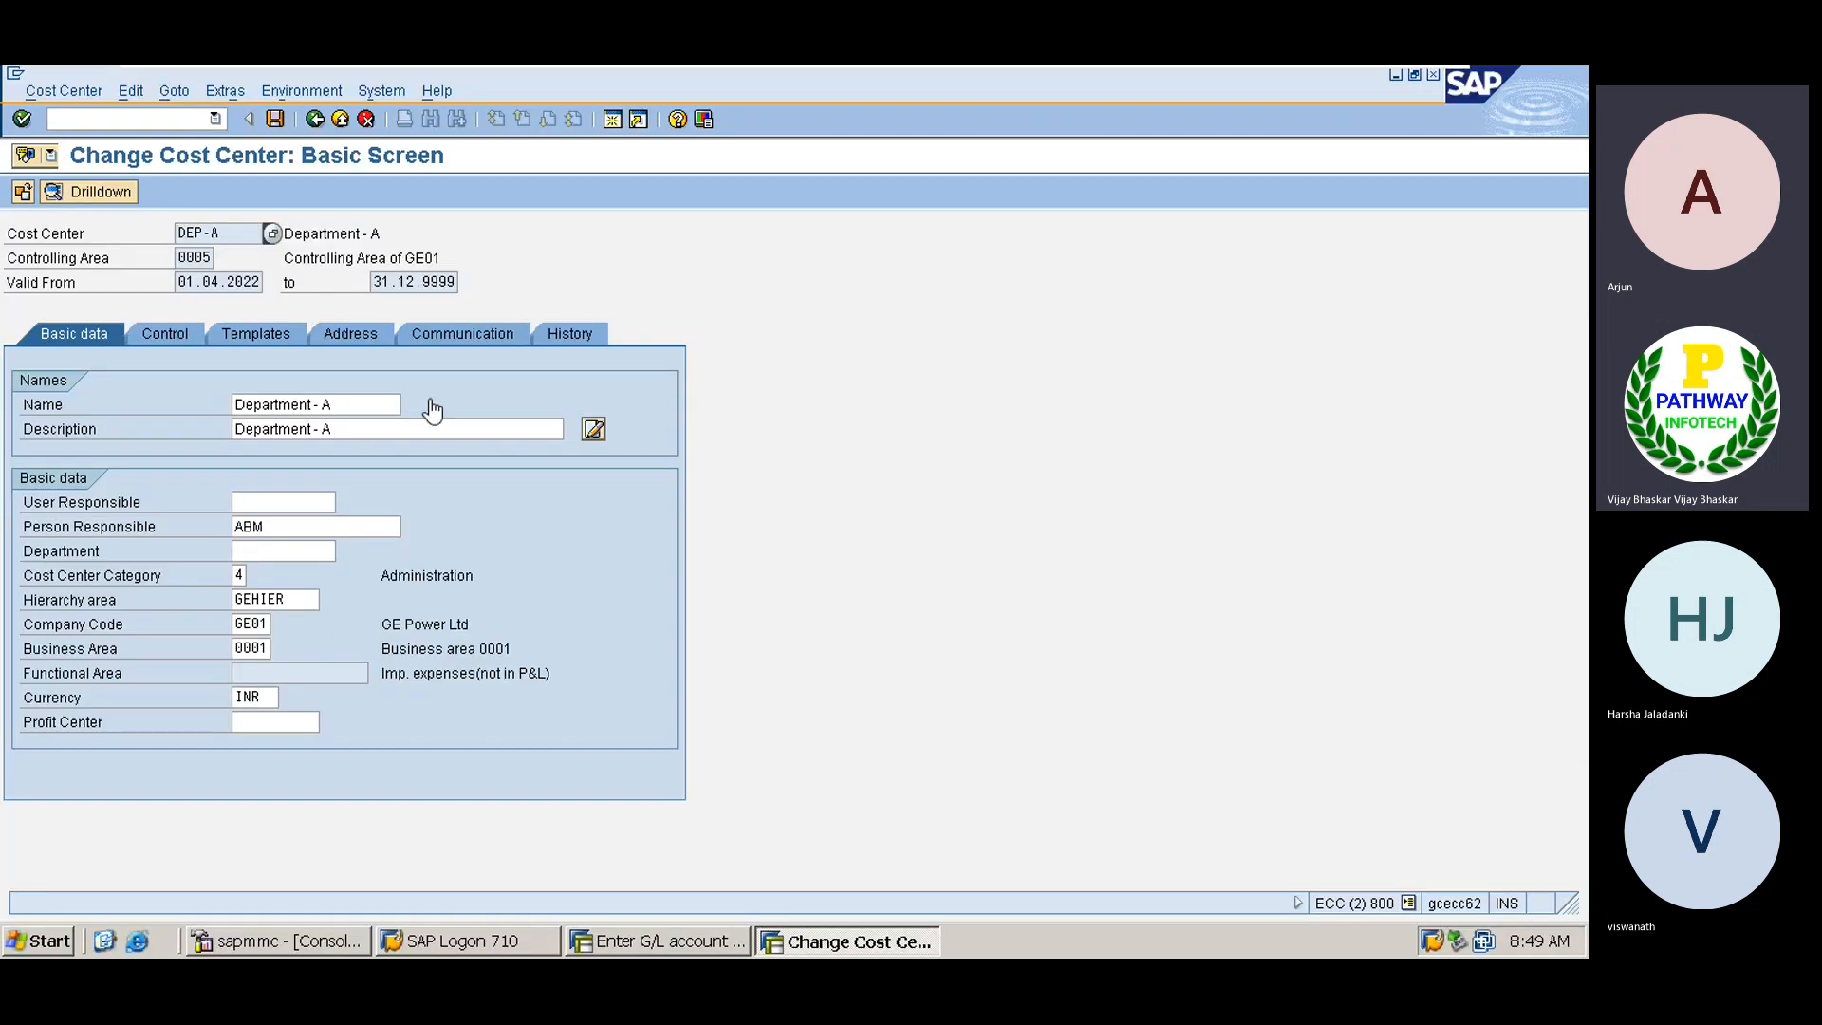
pyautogui.click(215, 119)
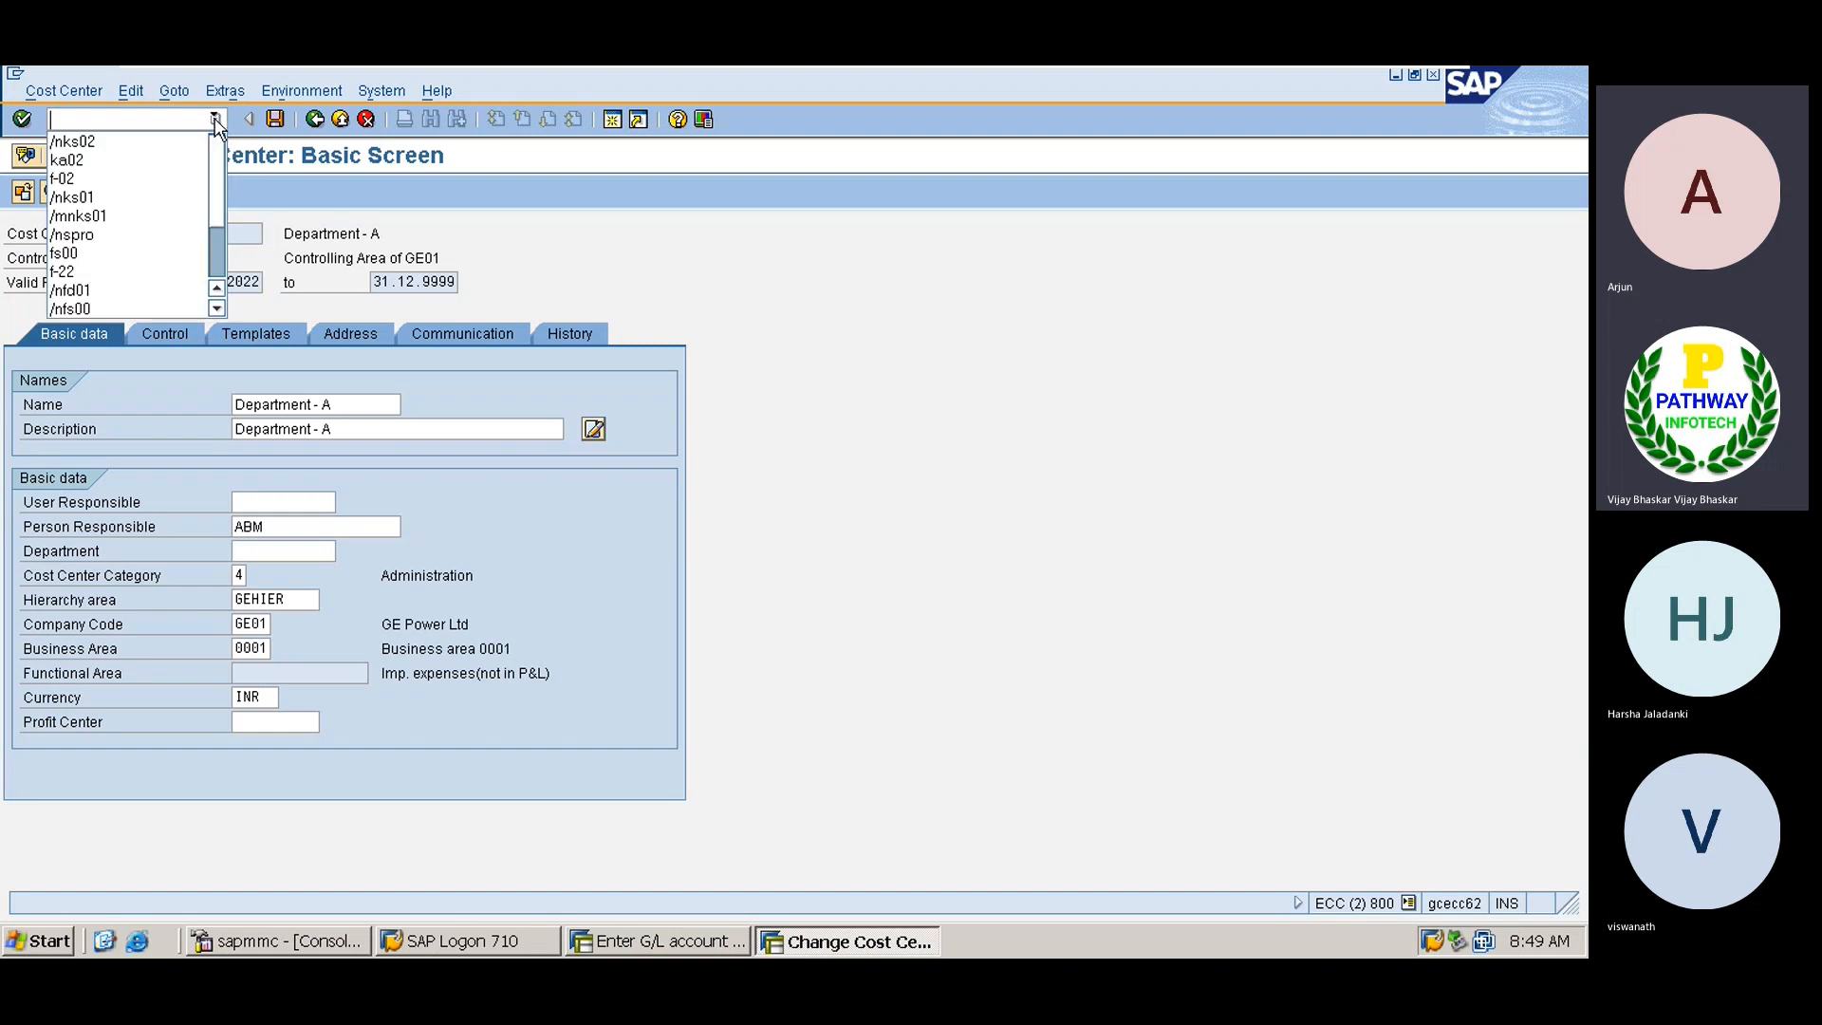
pyautogui.click(138, 159)
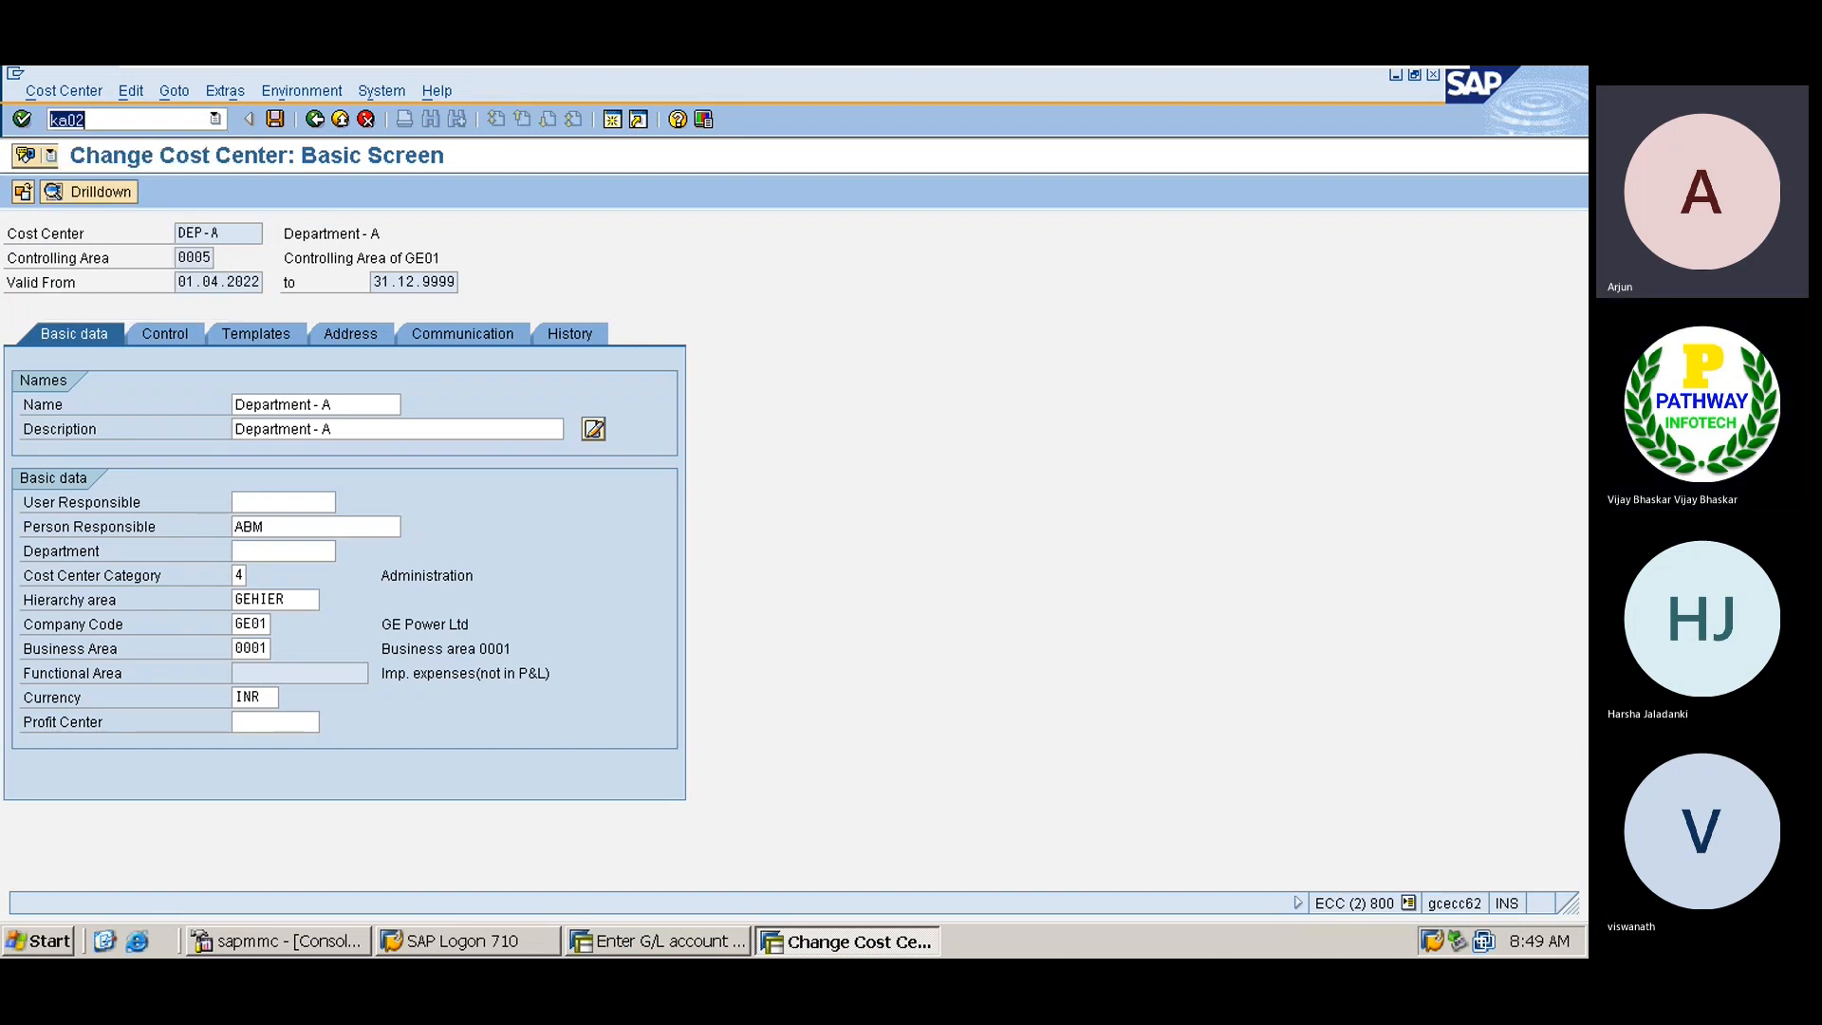
pyautogui.click(52, 118)
pyautogui.write('/n')
pyautogui.press('Return')
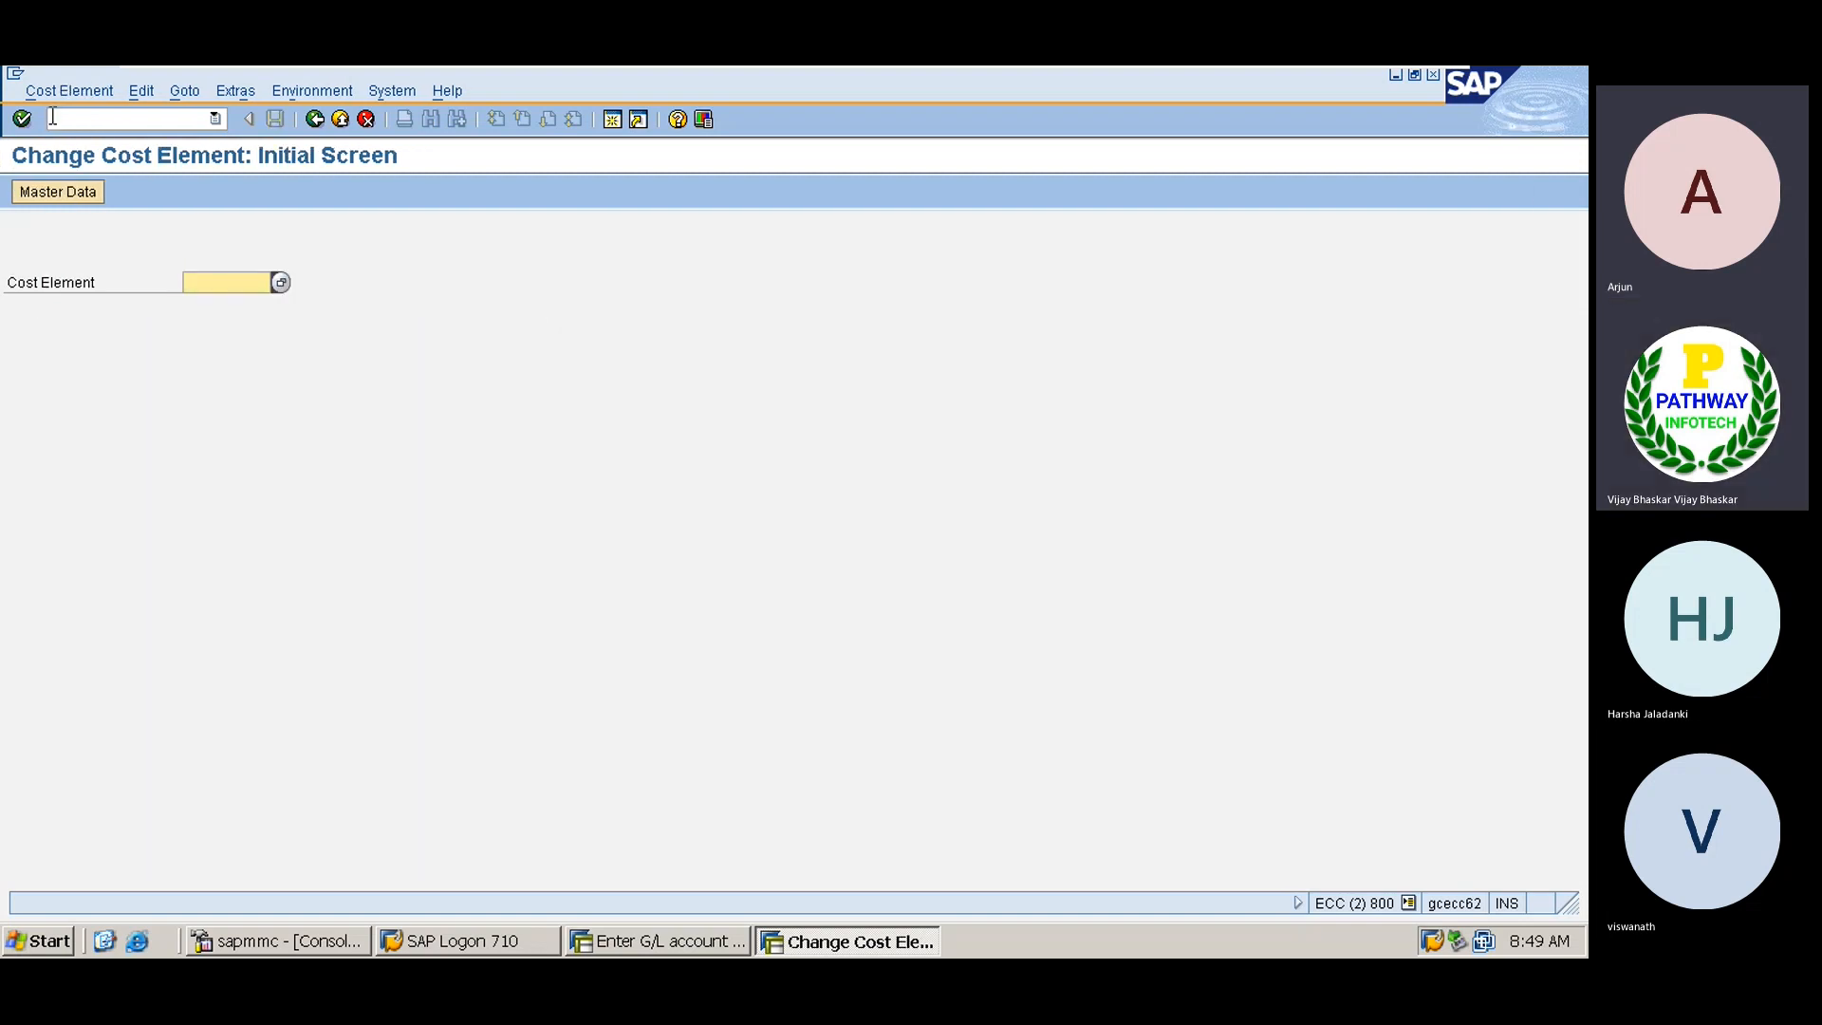
# Look up the cost elements of controlling area 0005 and open the salaries cost element 400100 for changing.
pyautogui.click(281, 282)
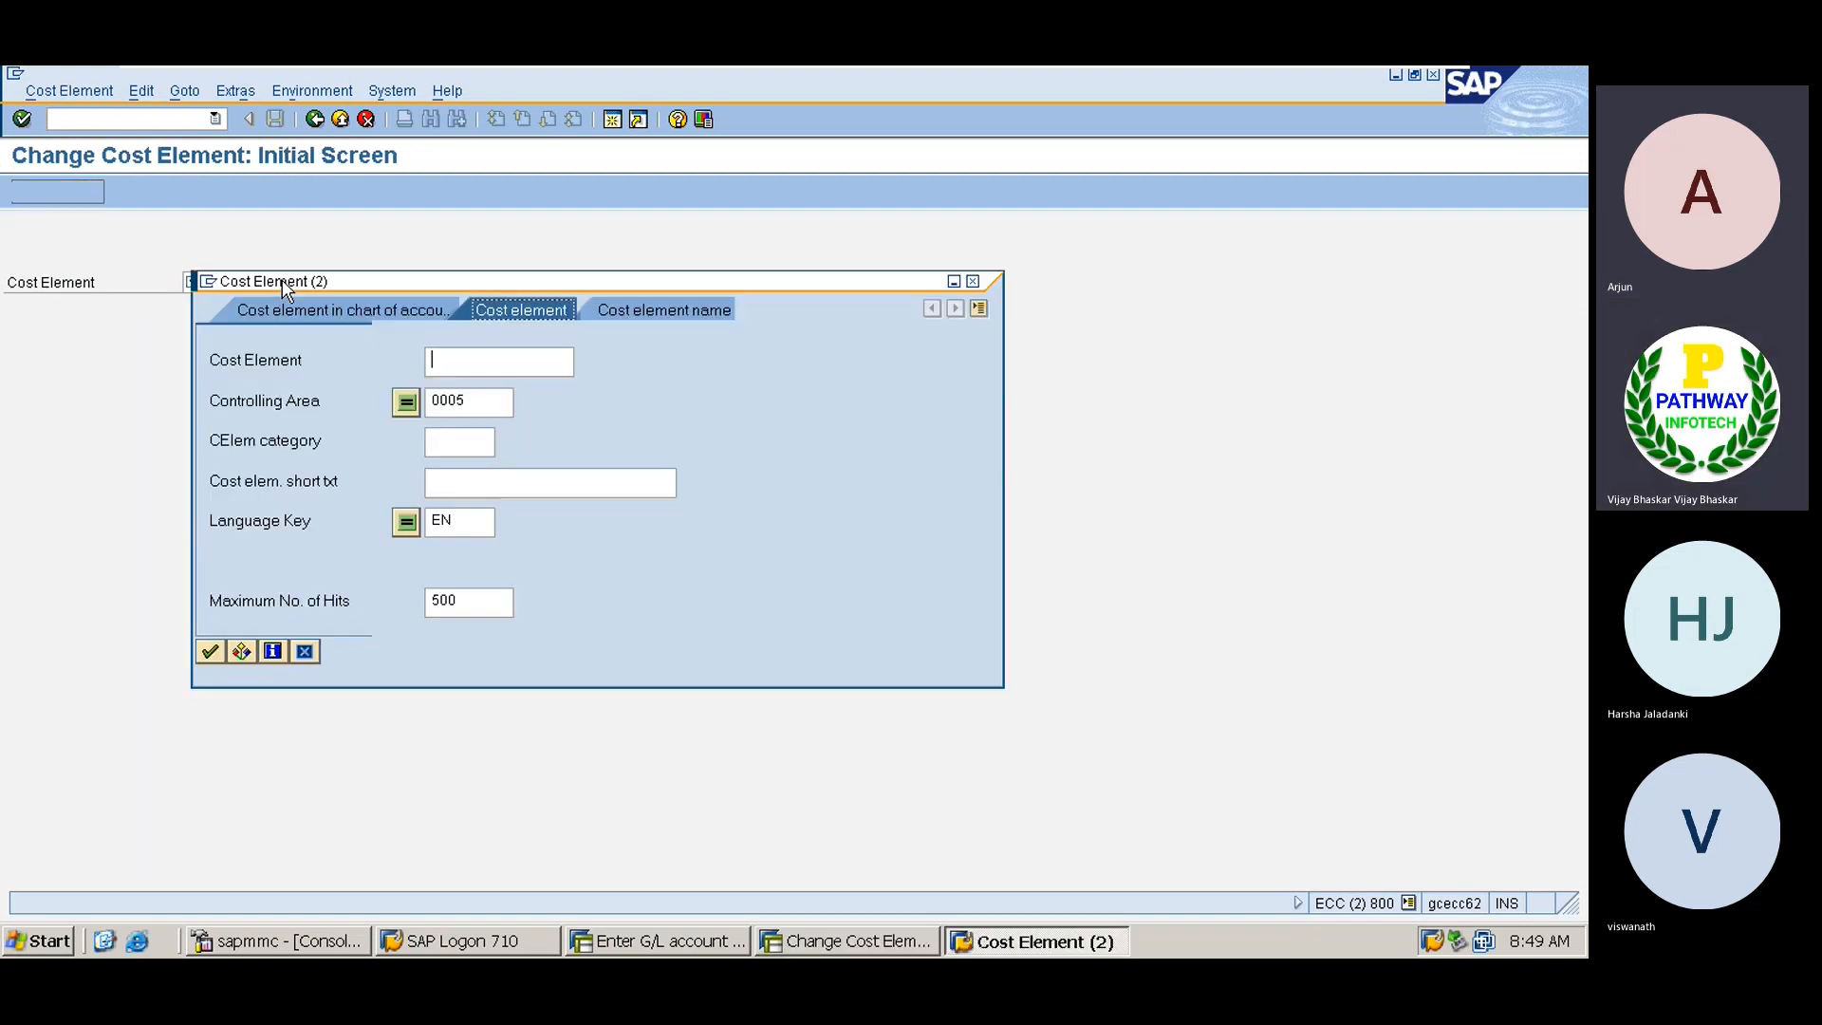
pyautogui.press('Return')
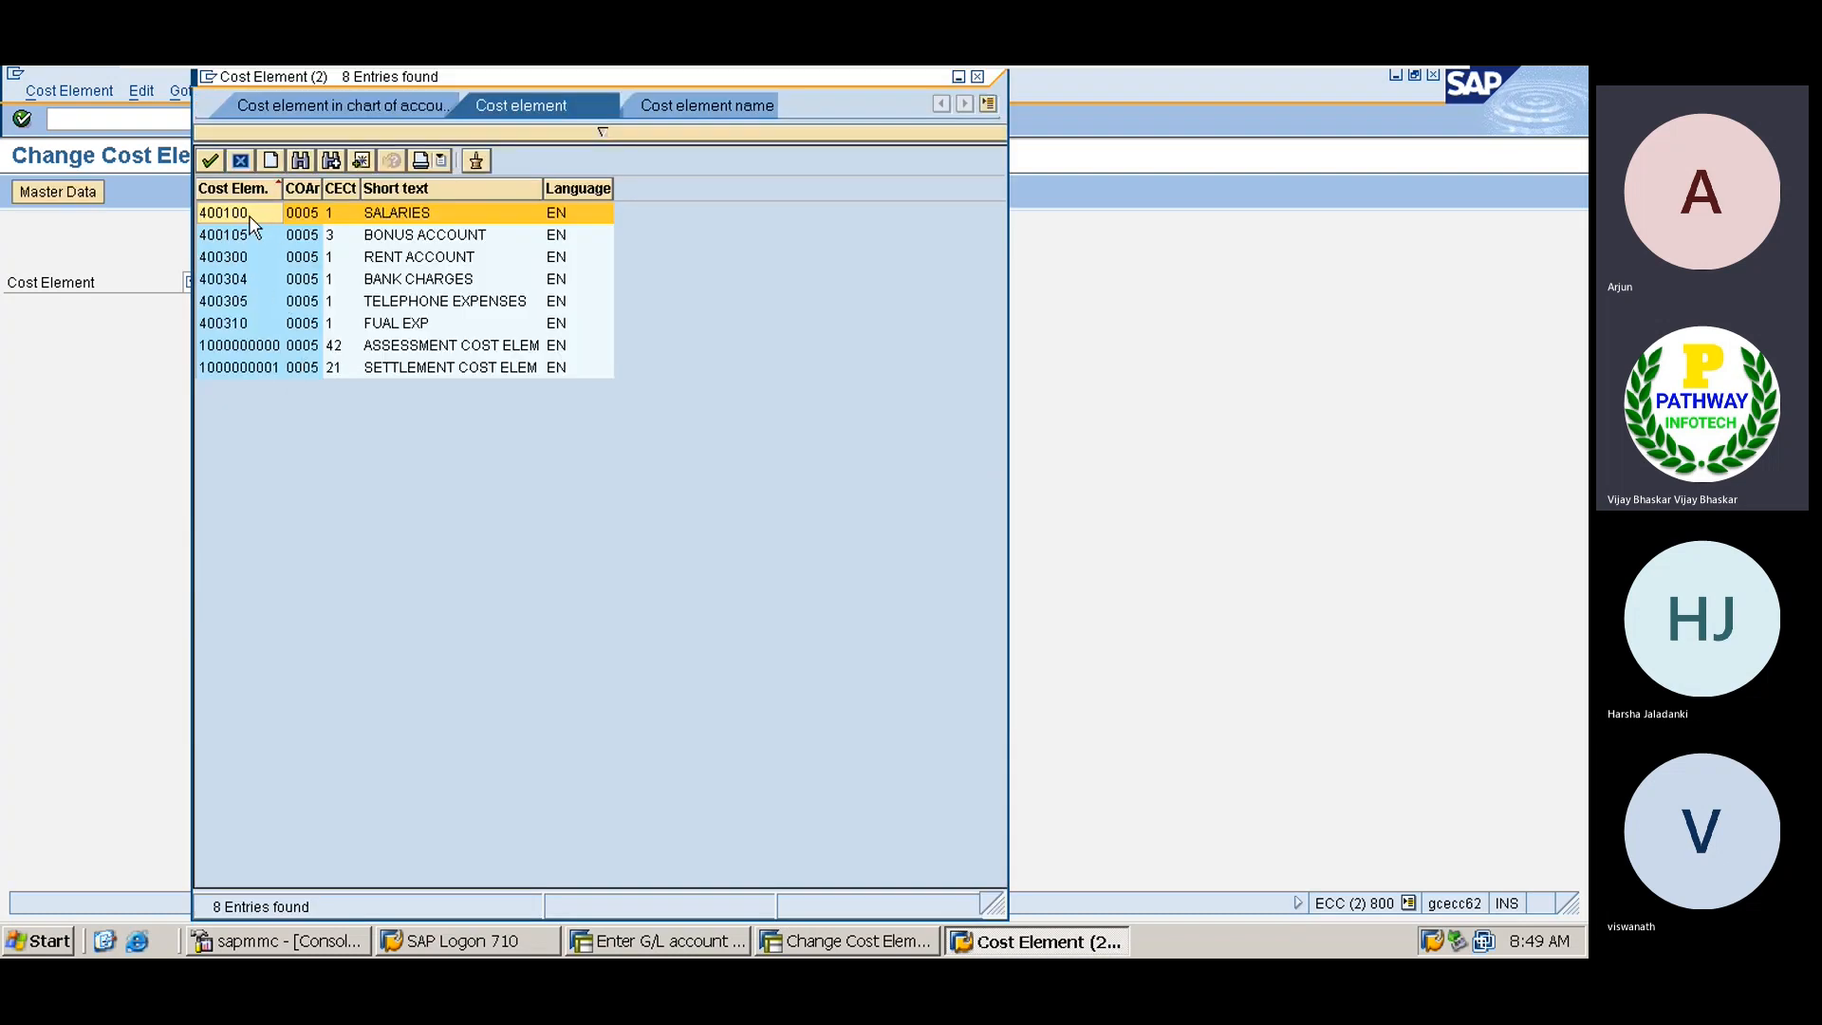
pyautogui.doubleClick(237, 212)
pyautogui.press('Return')
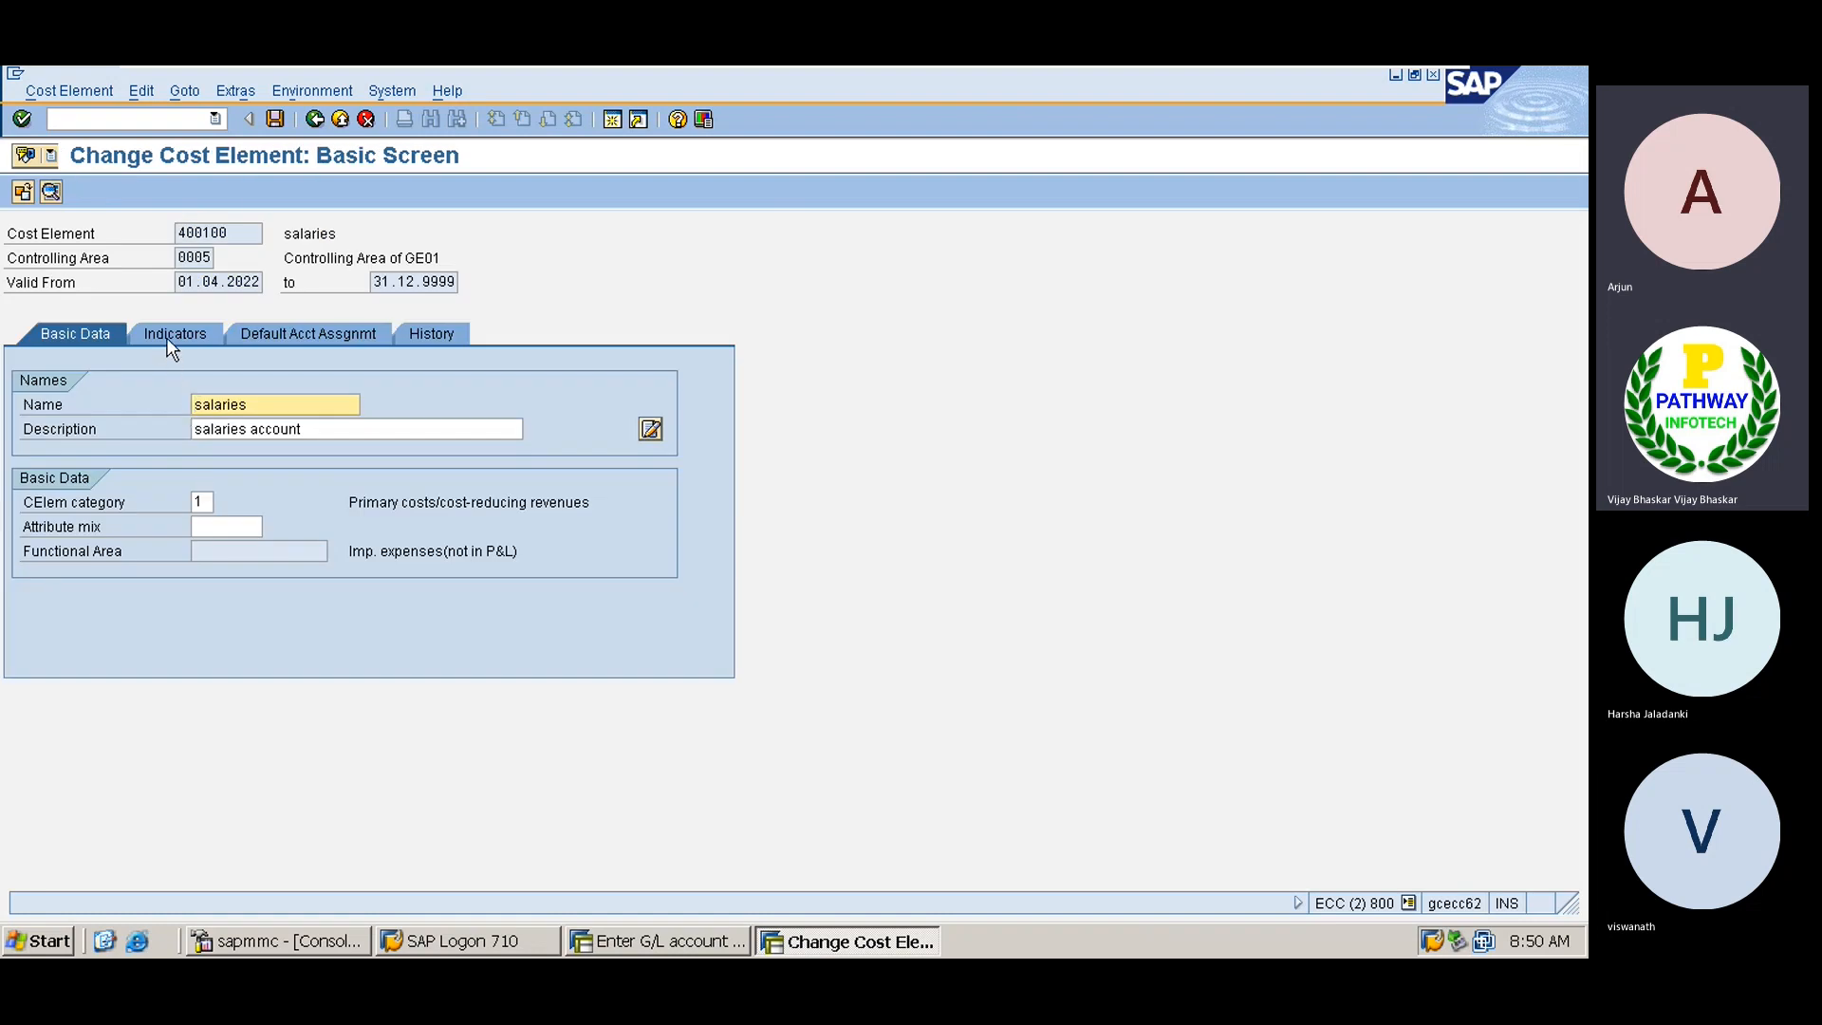
# Examine the salaries cost element's default account assignment fields for cost center and order, and return to its basic data.
pyautogui.click(272, 334)
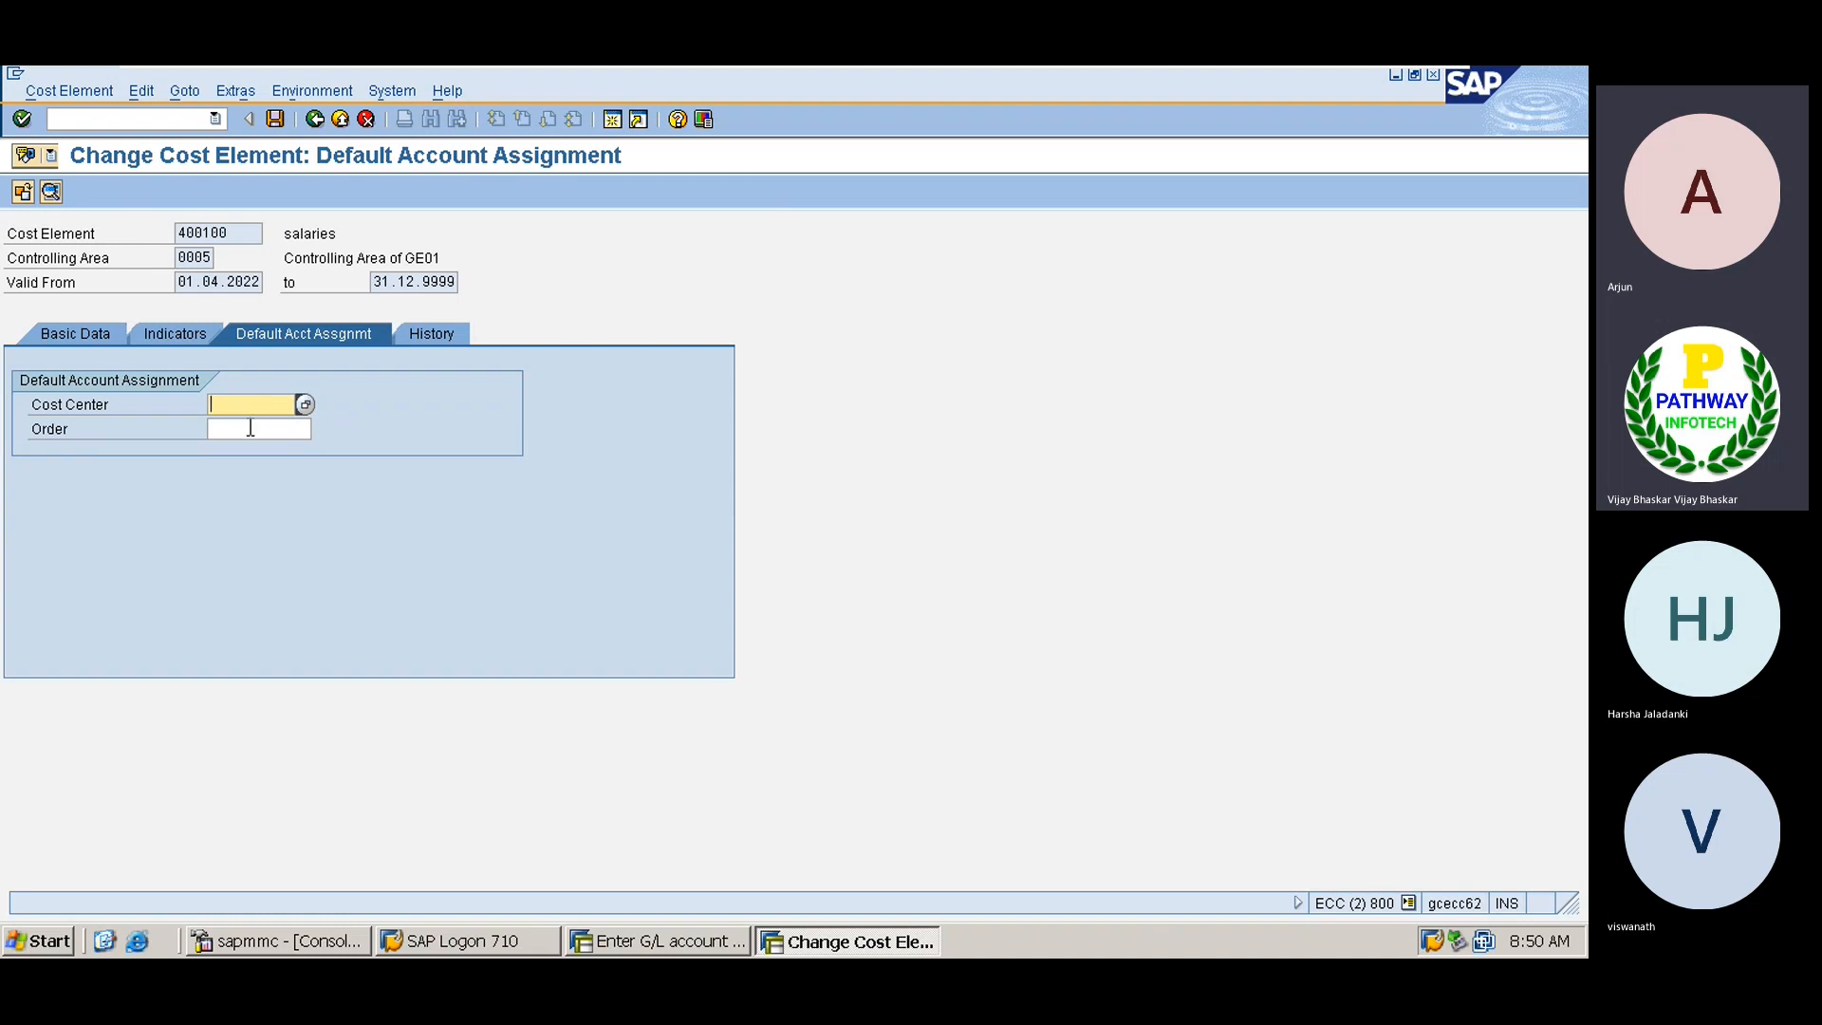
pyautogui.click(250, 427)
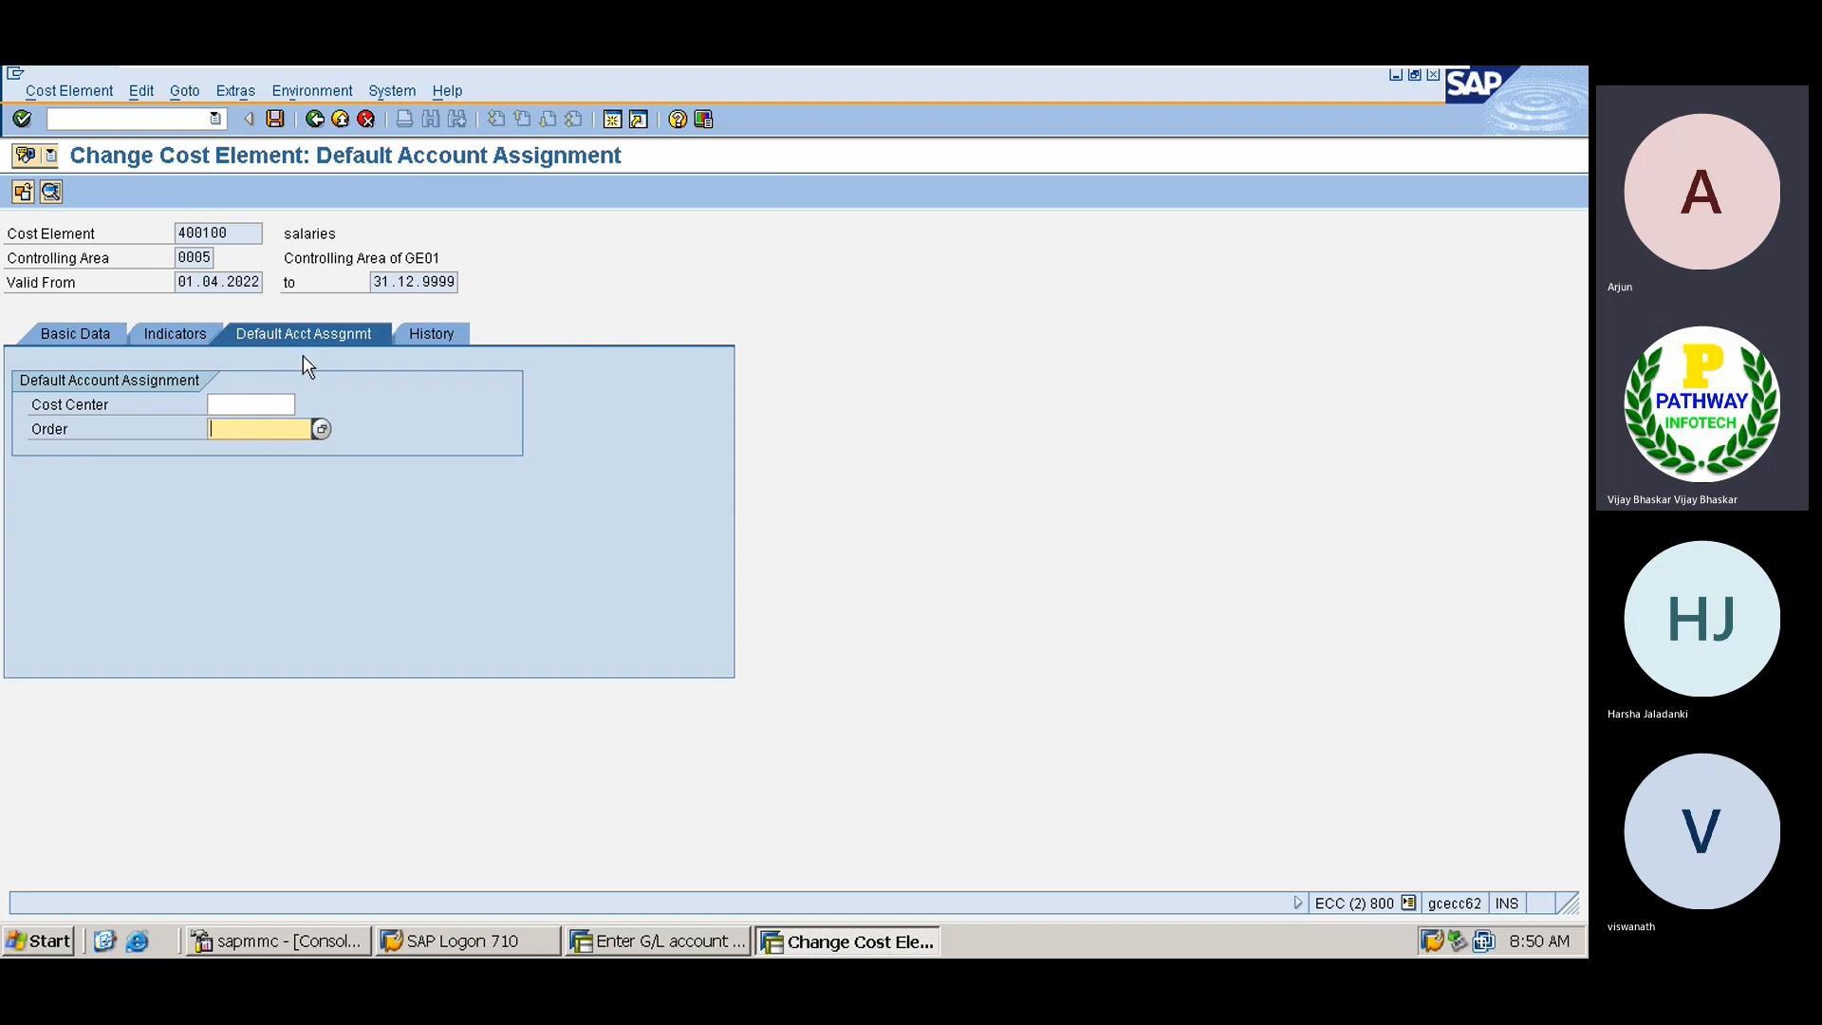
pyautogui.click(61, 337)
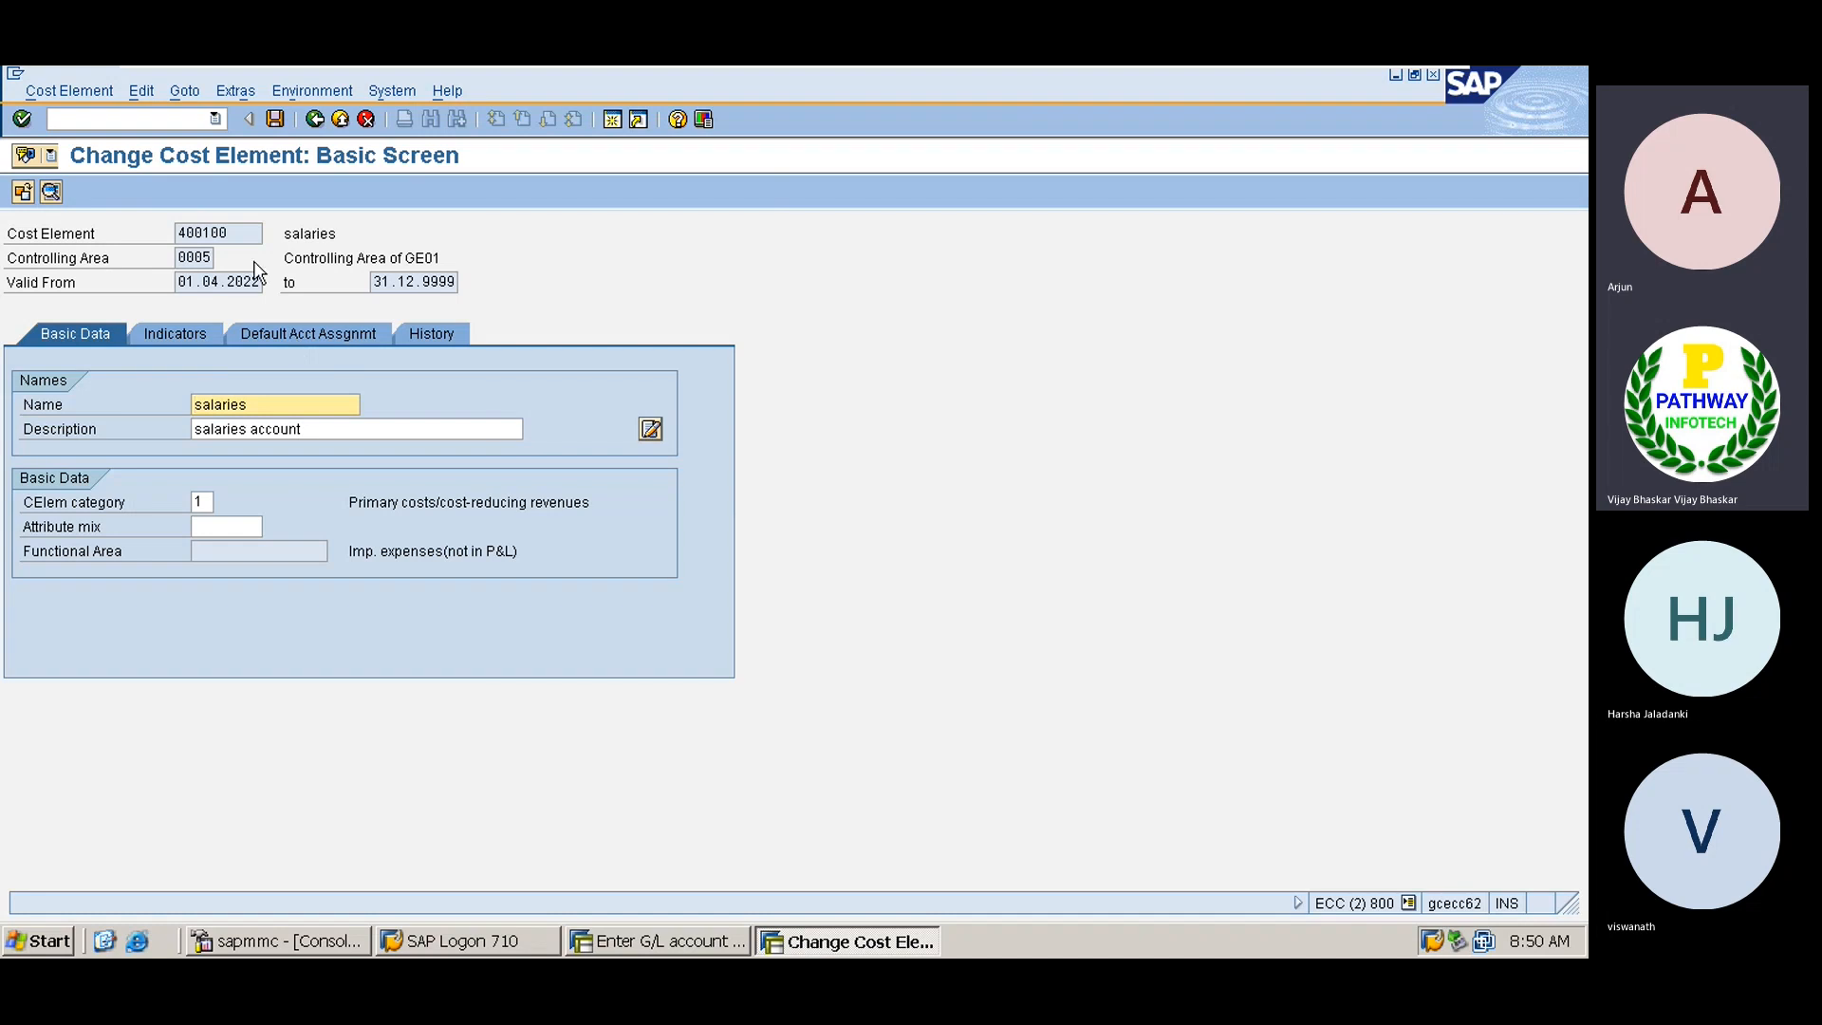
pyautogui.click(235, 231)
pyautogui.moveTo(235, 232); pyautogui.dragTo(175, 232)
pyautogui.click(174, 232)
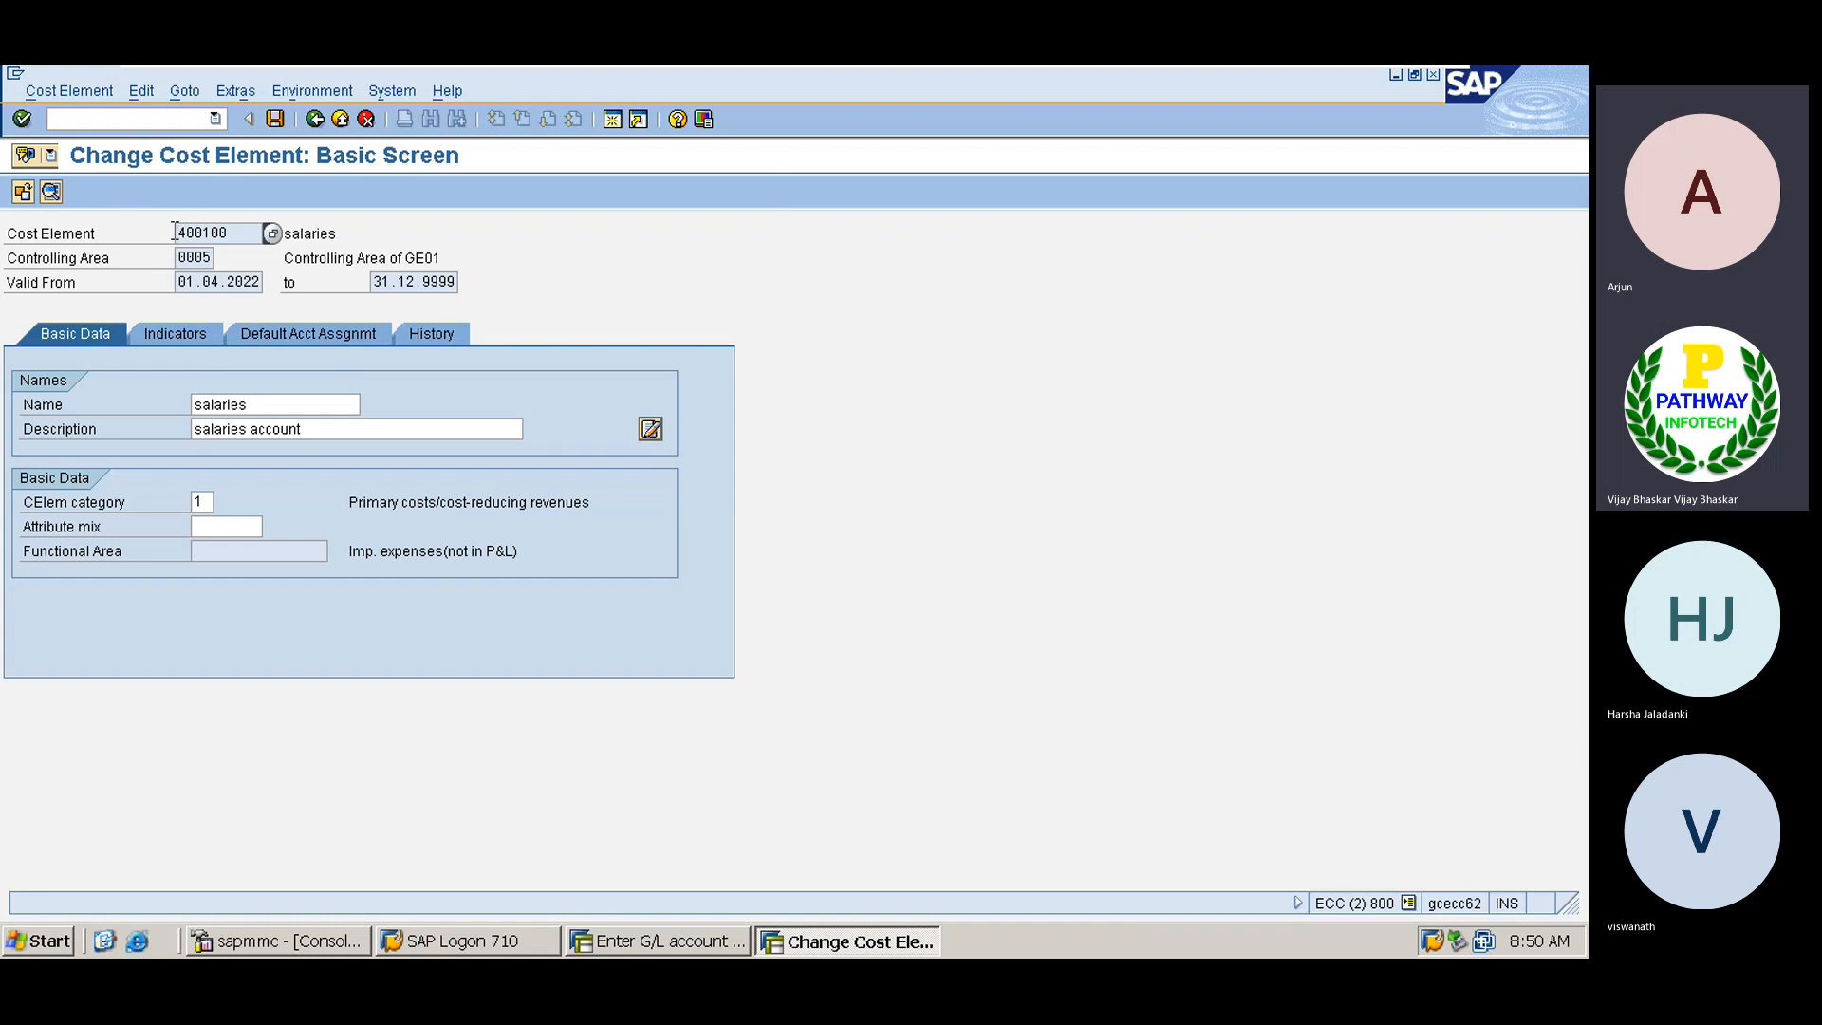
# Open the default account assignment overview with transaction /nokb9.
pyautogui.click(136, 119)
pyautogui.write('/nokb9')
pyautogui.press('Return')
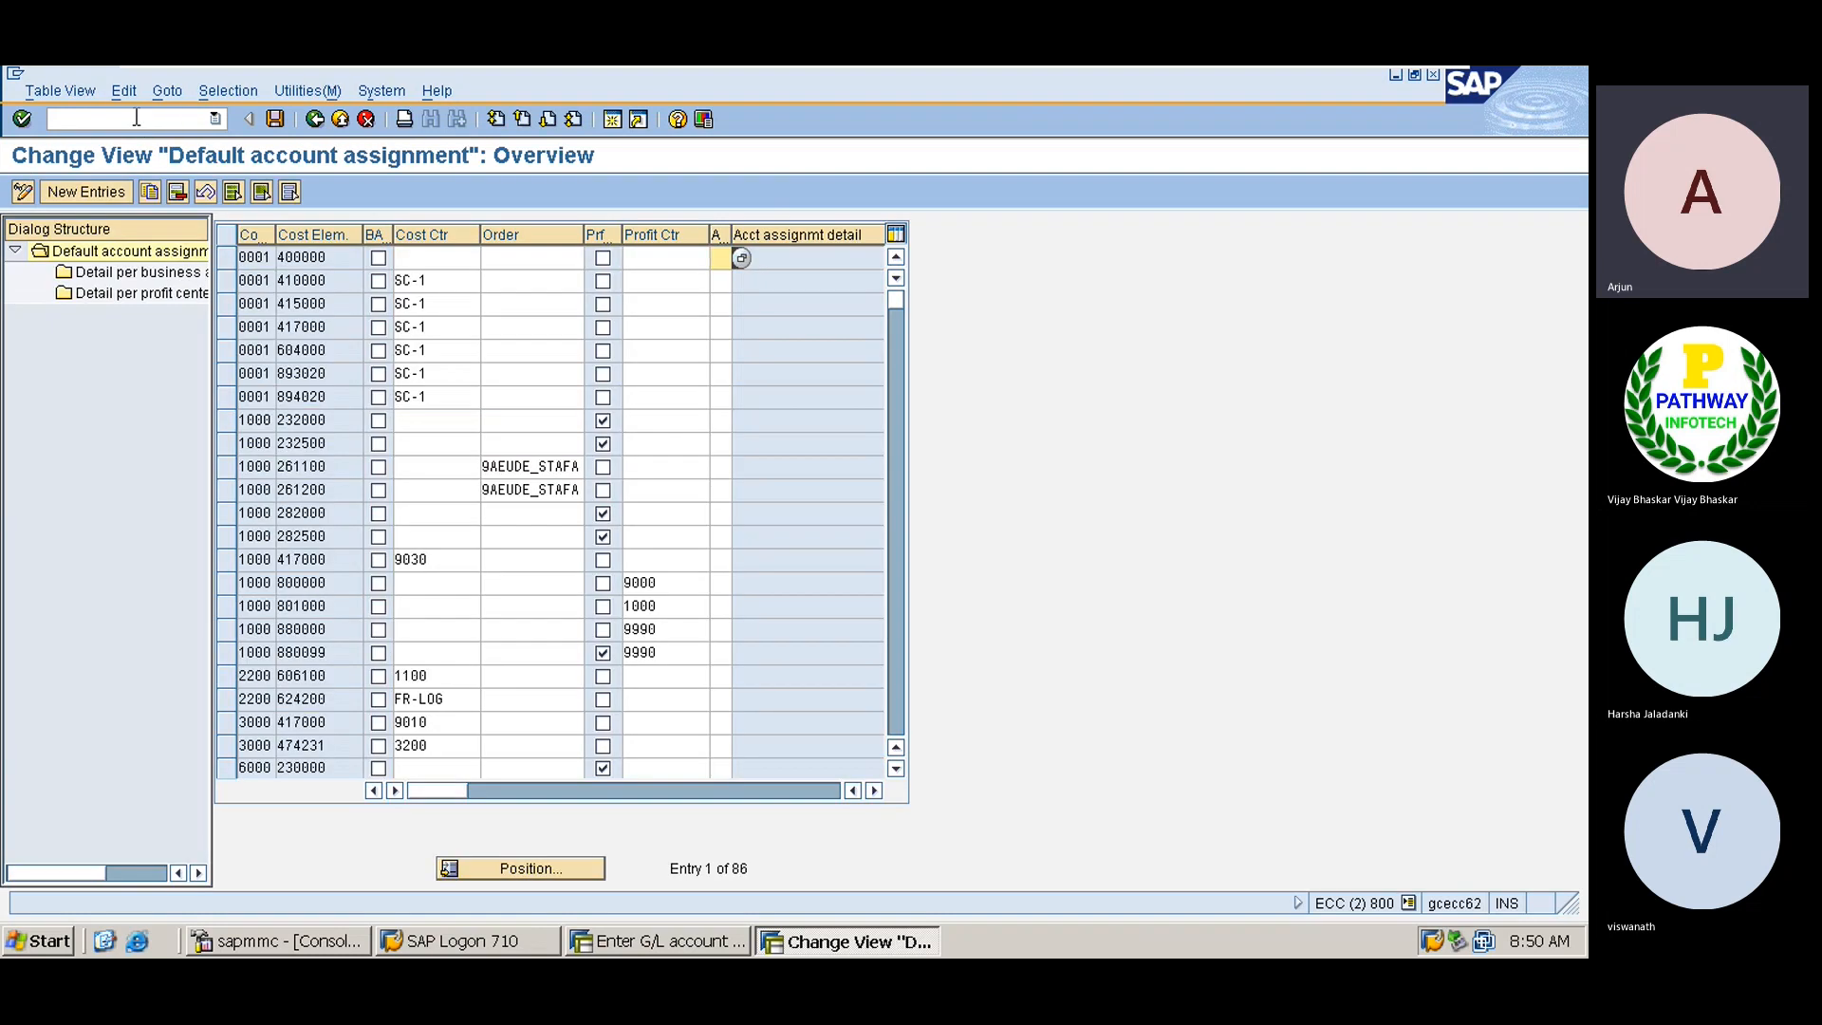
# Examine the first entry's fields and the available mandatory-field options for detailed account assignment, leaving the entry as it is.
pyautogui.click(254, 256)
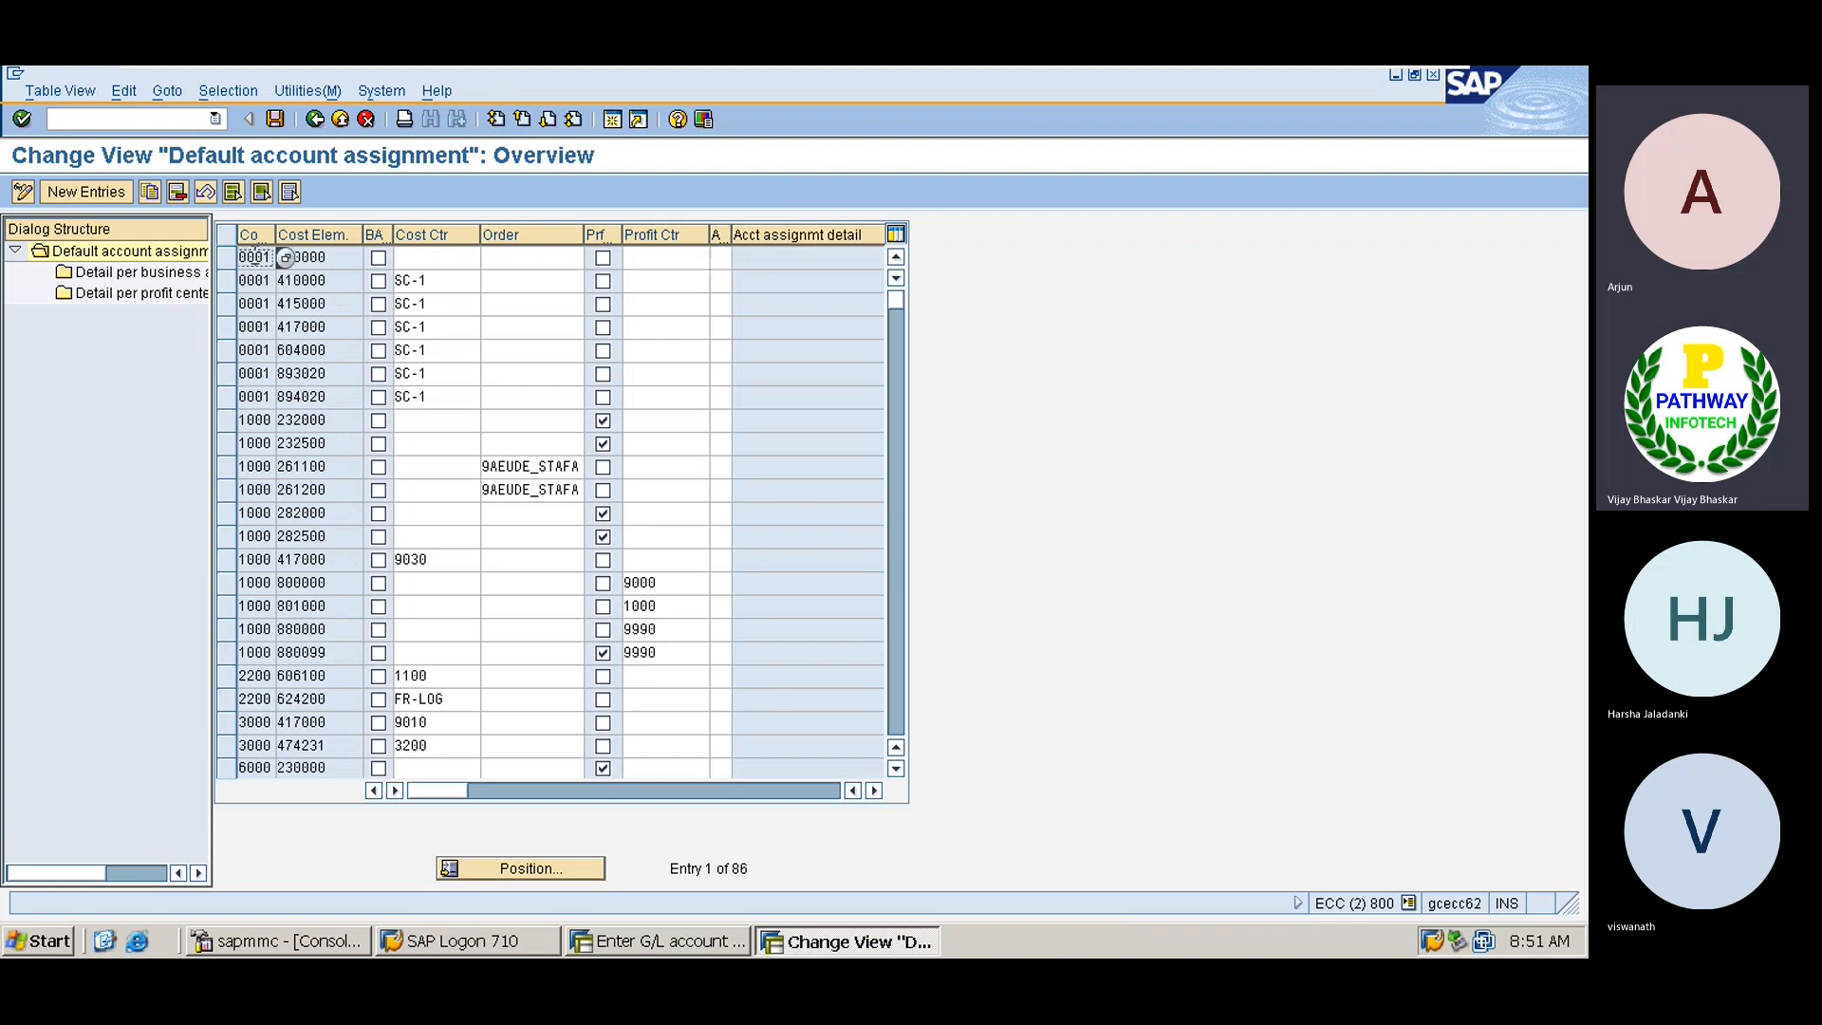
pyautogui.click(335, 263)
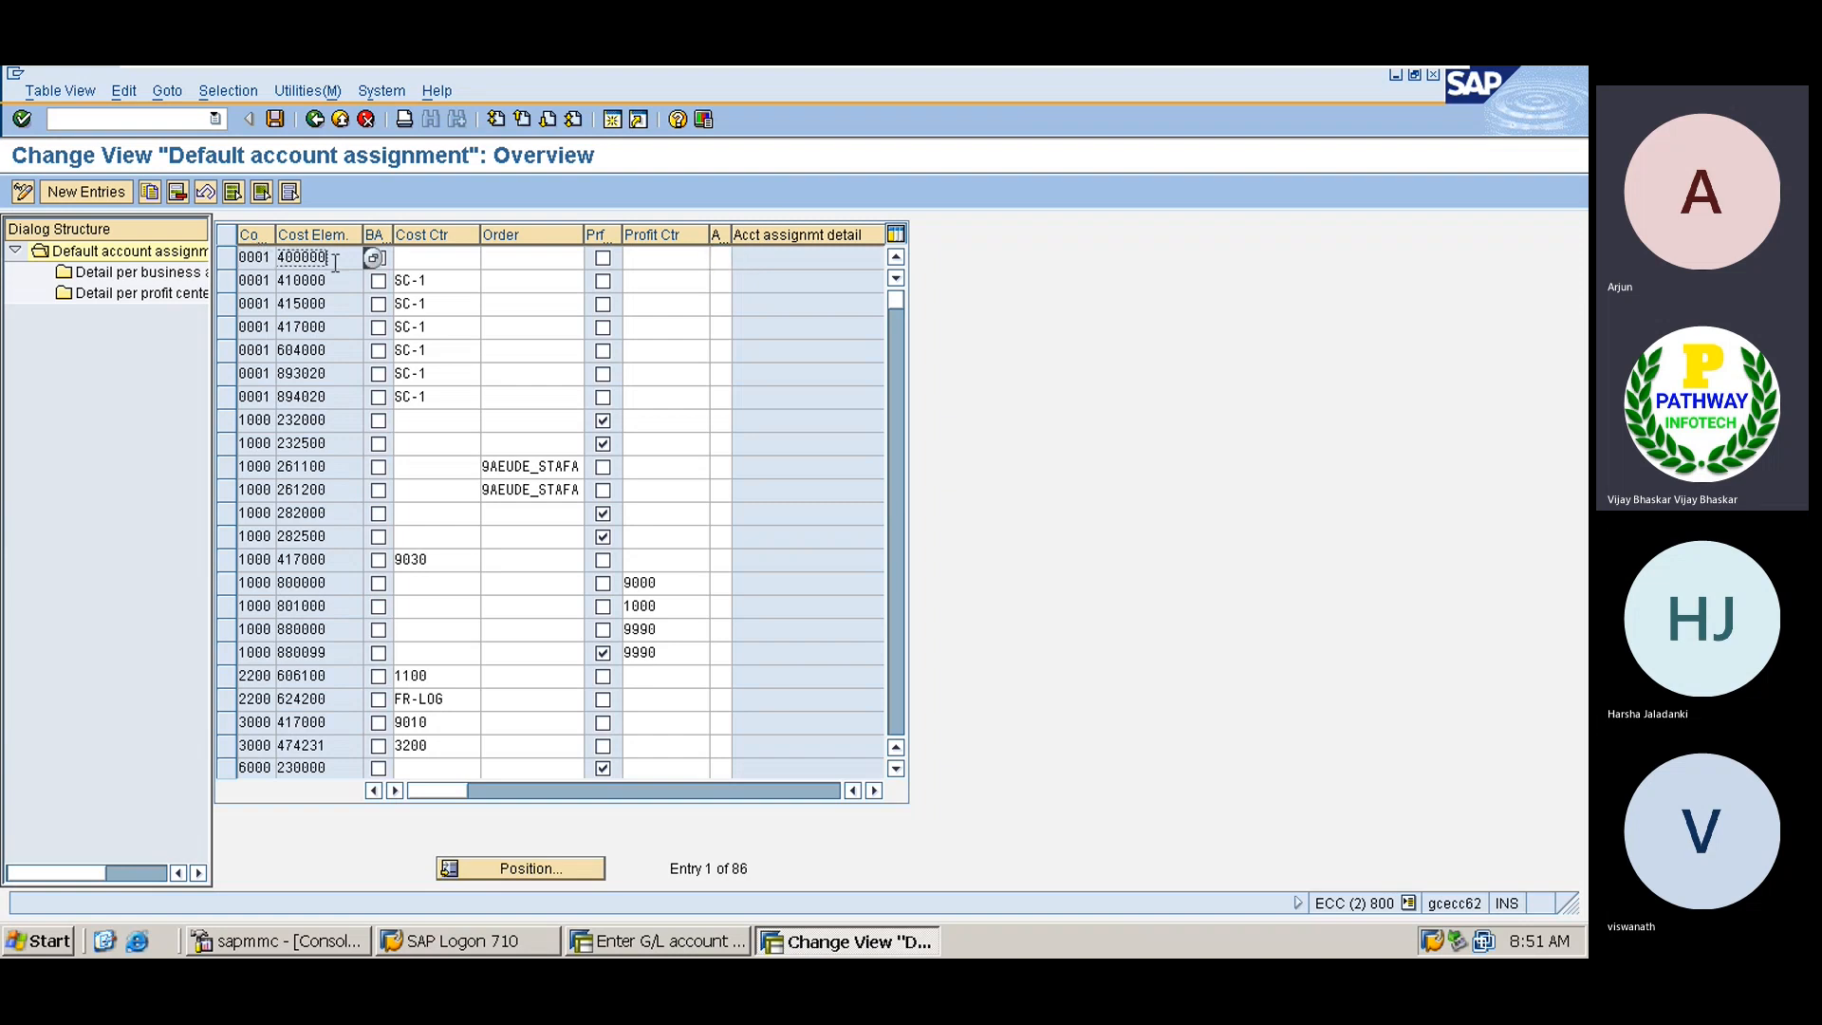
pyautogui.click(440, 259)
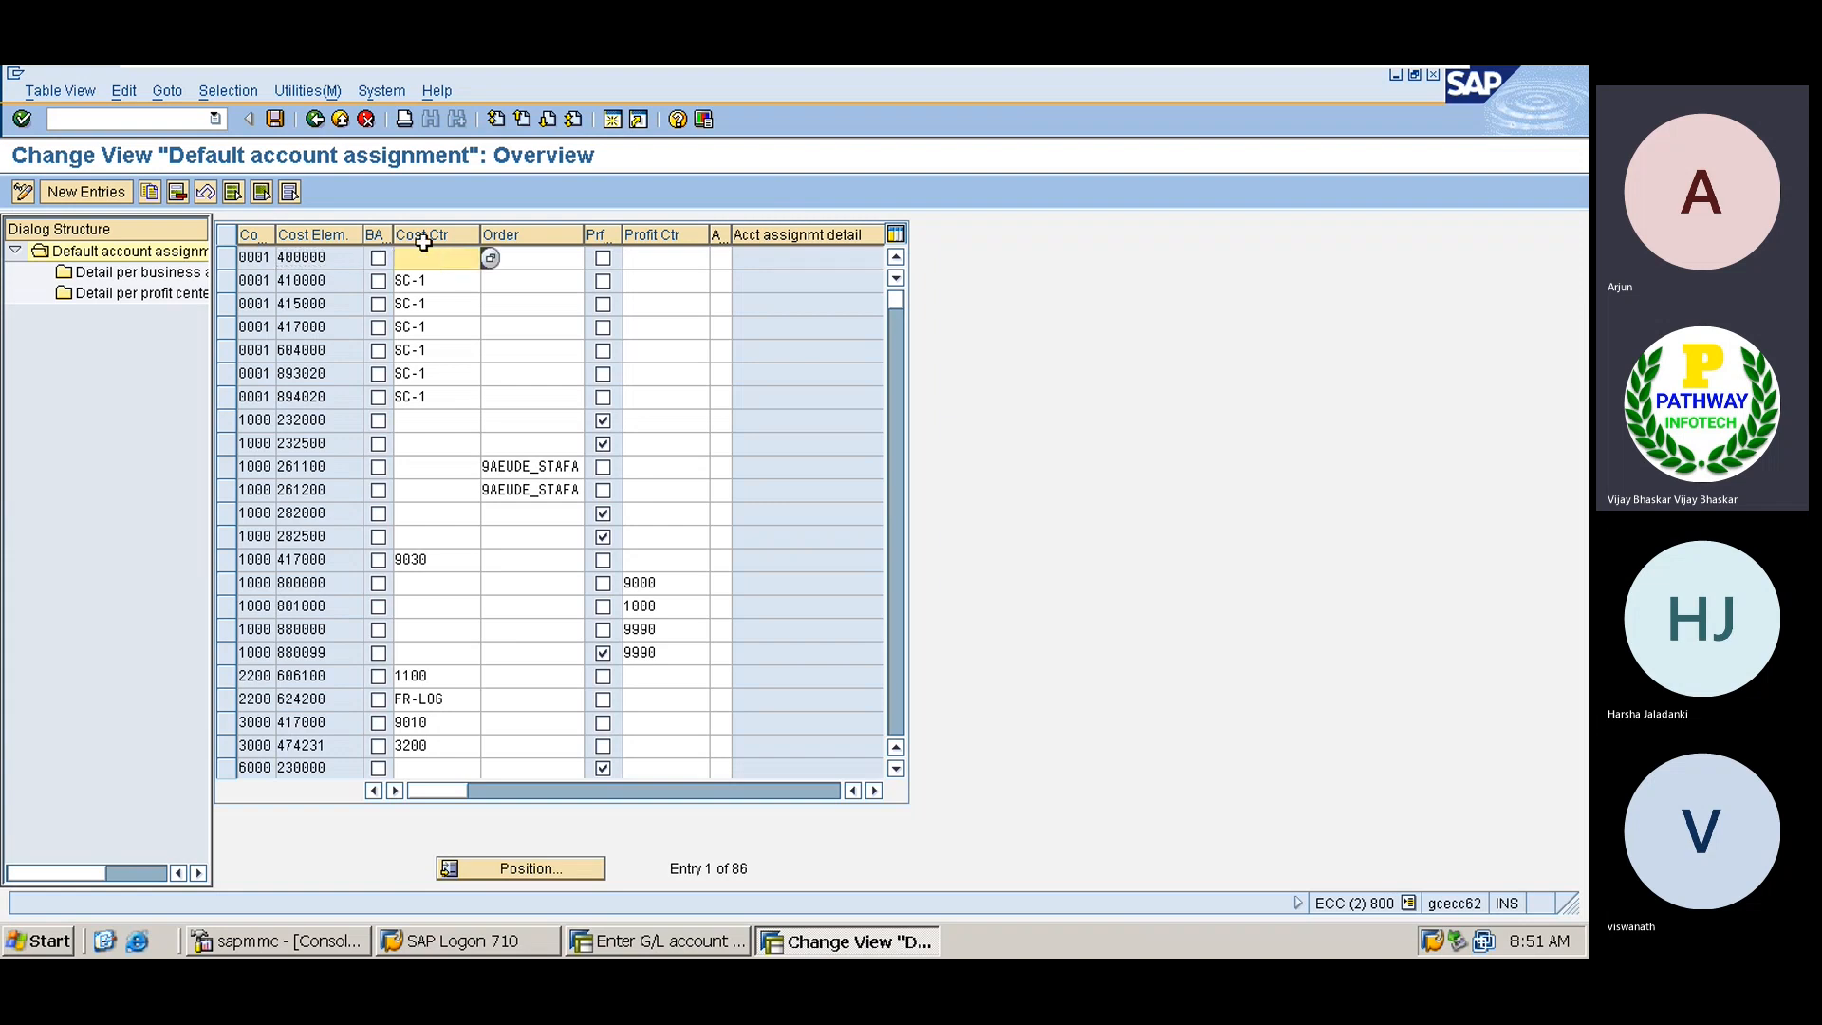
pyautogui.click(719, 254)
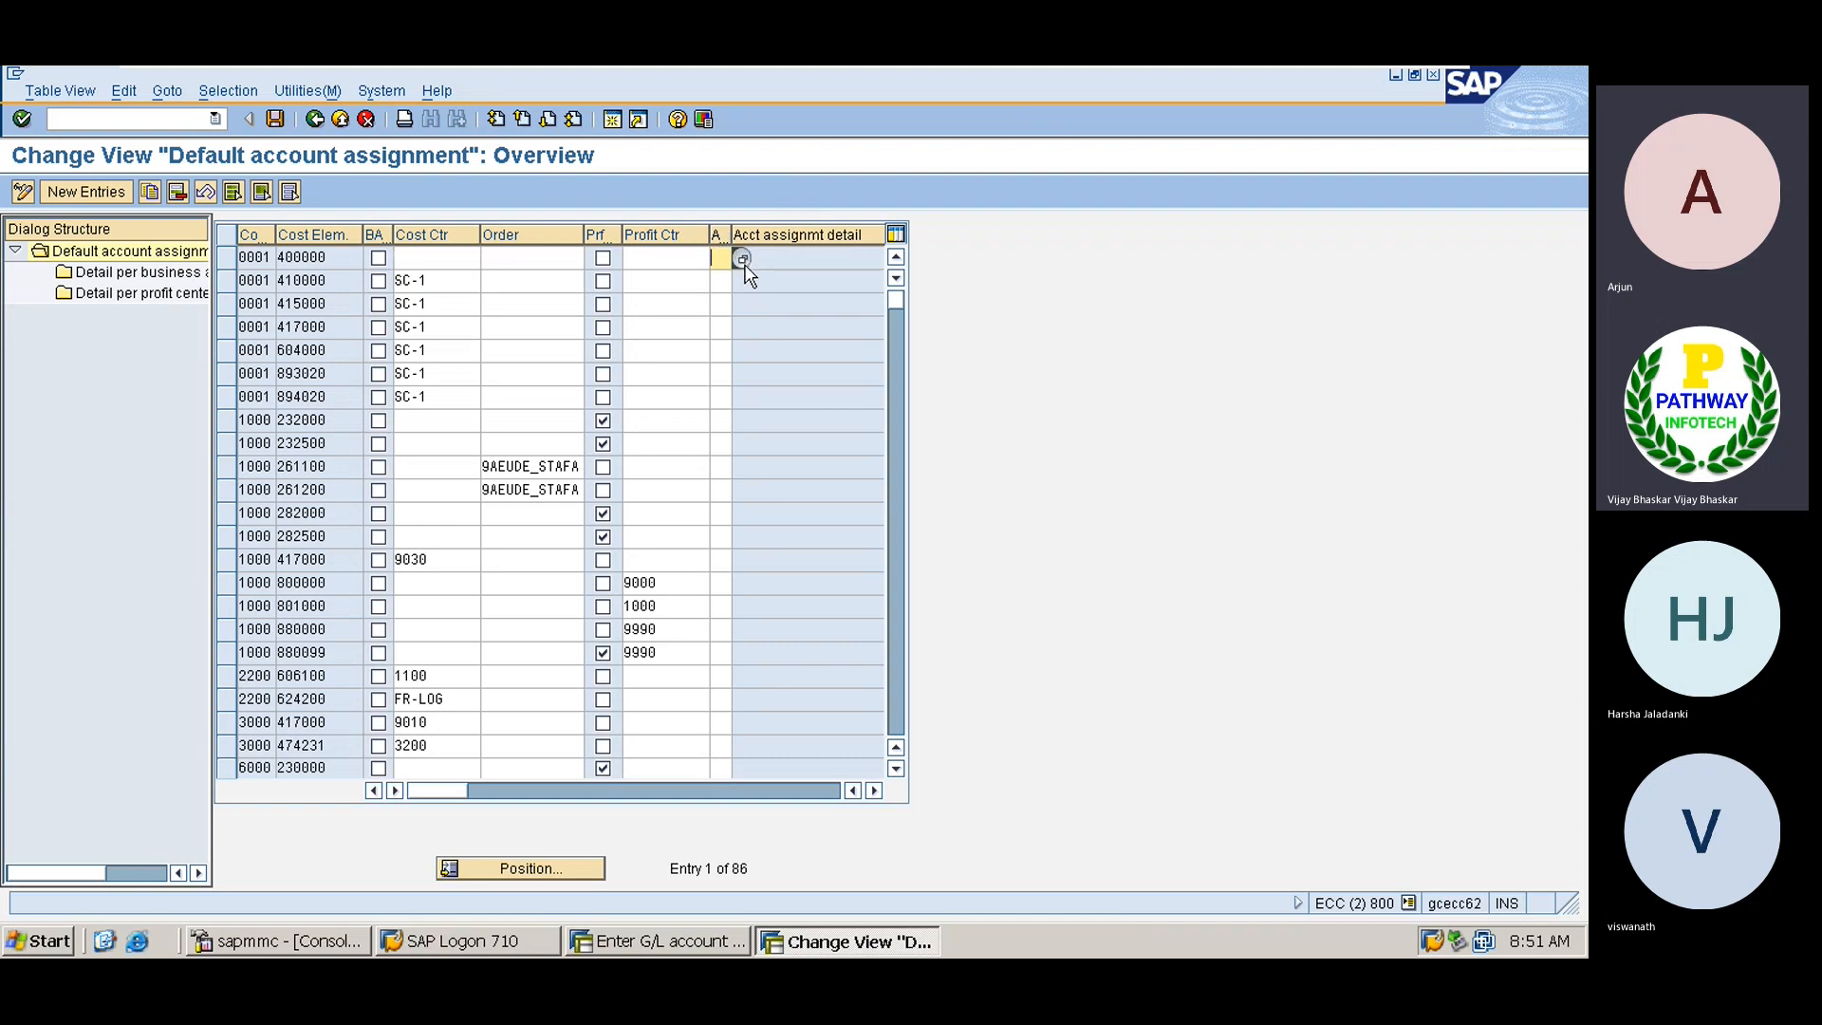
pyautogui.click(741, 258)
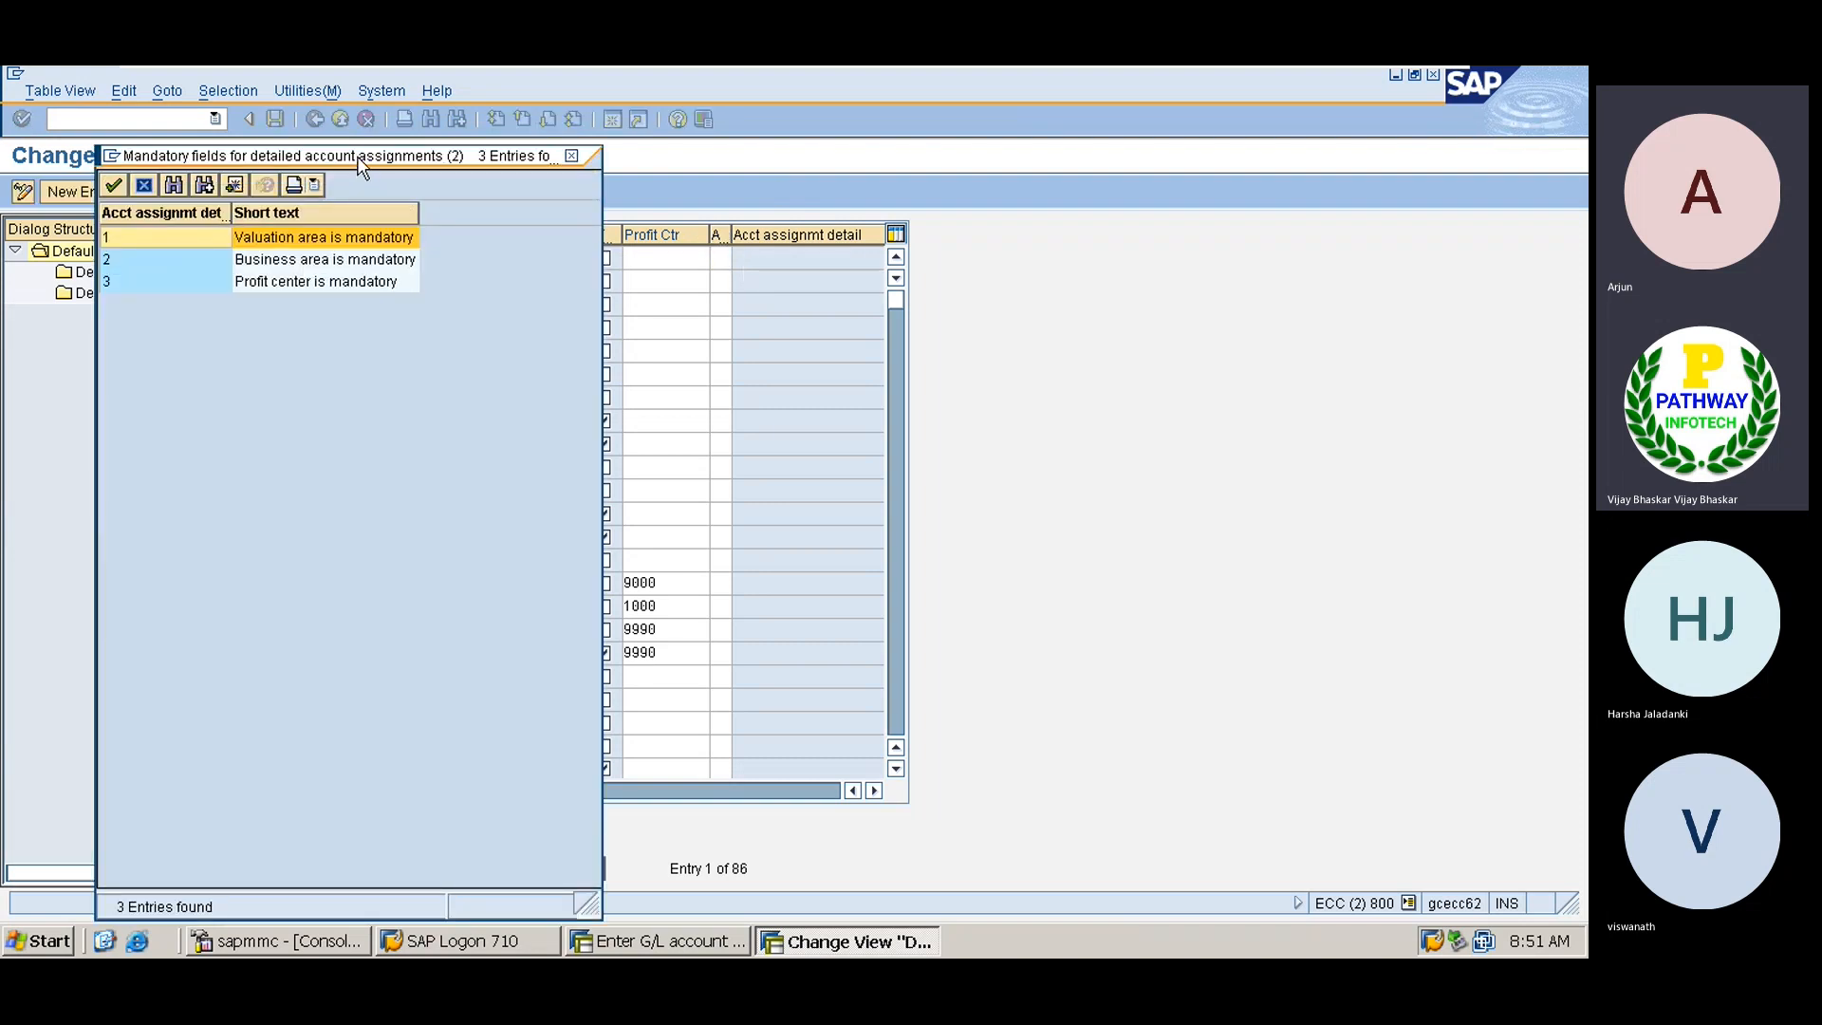
pyautogui.moveTo(362, 161); pyautogui.dragTo(1107, 183)
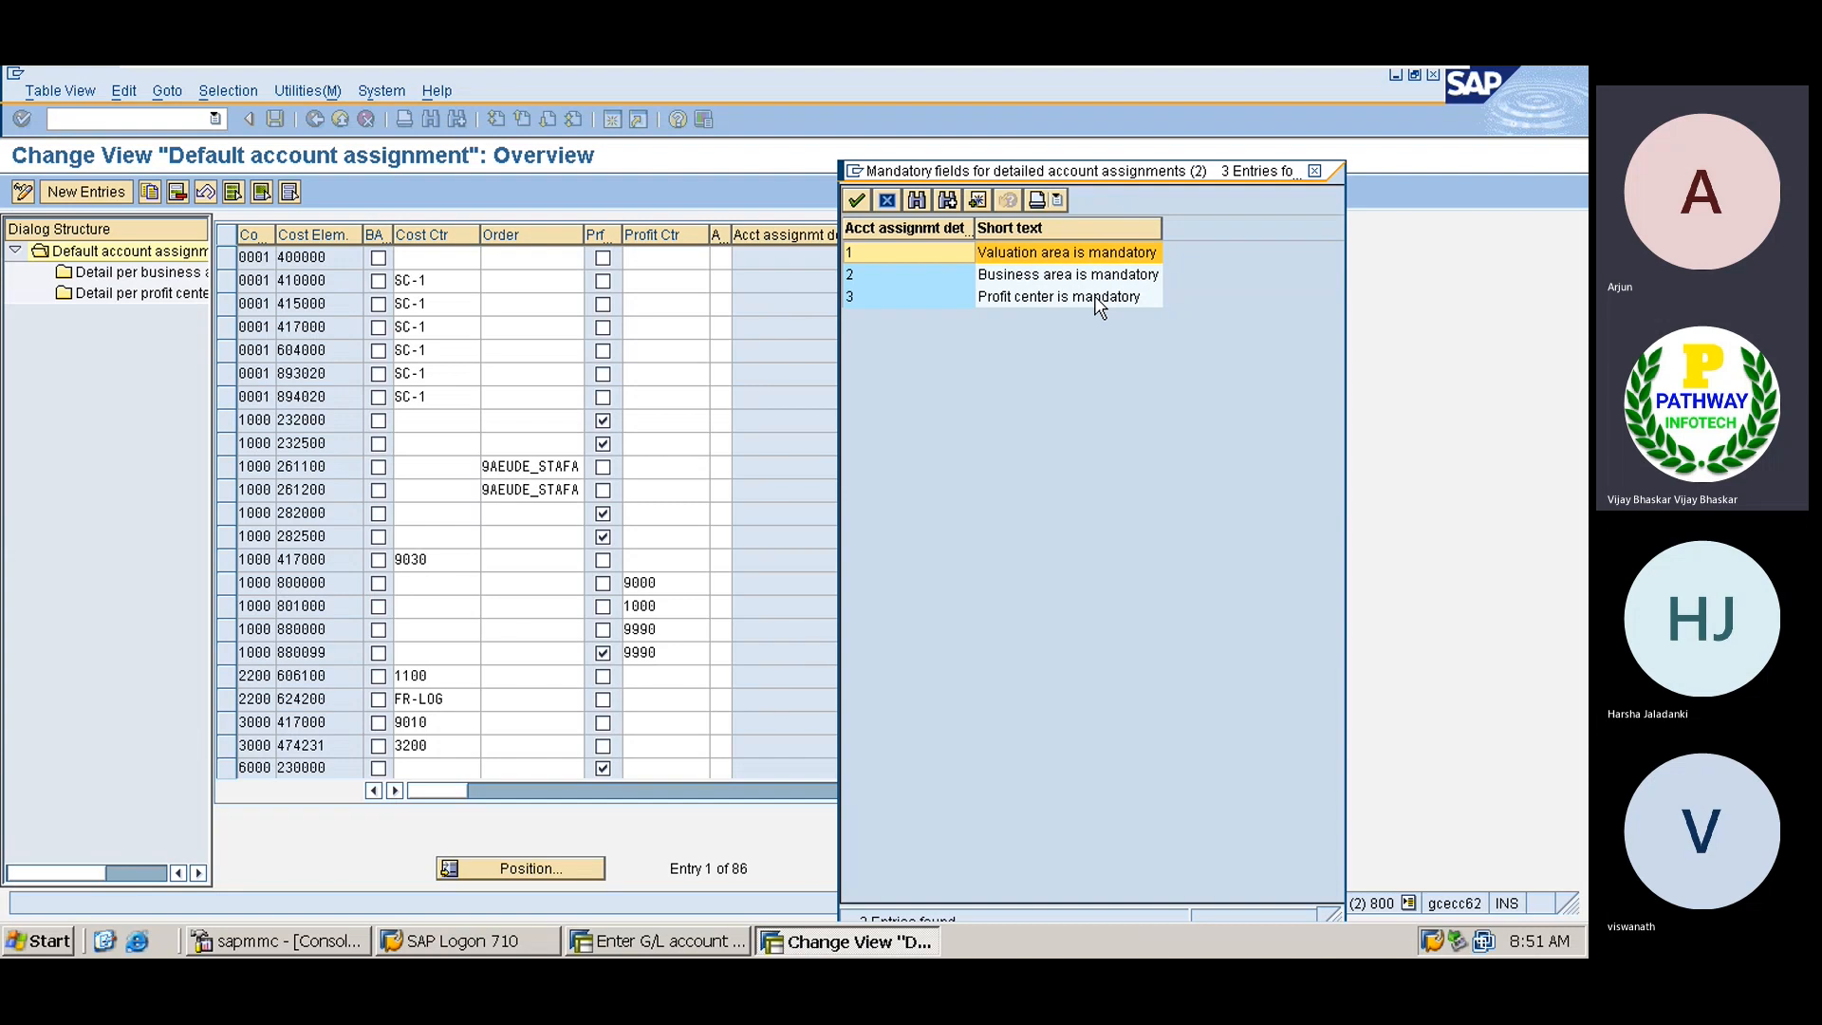
pyautogui.click(1314, 171)
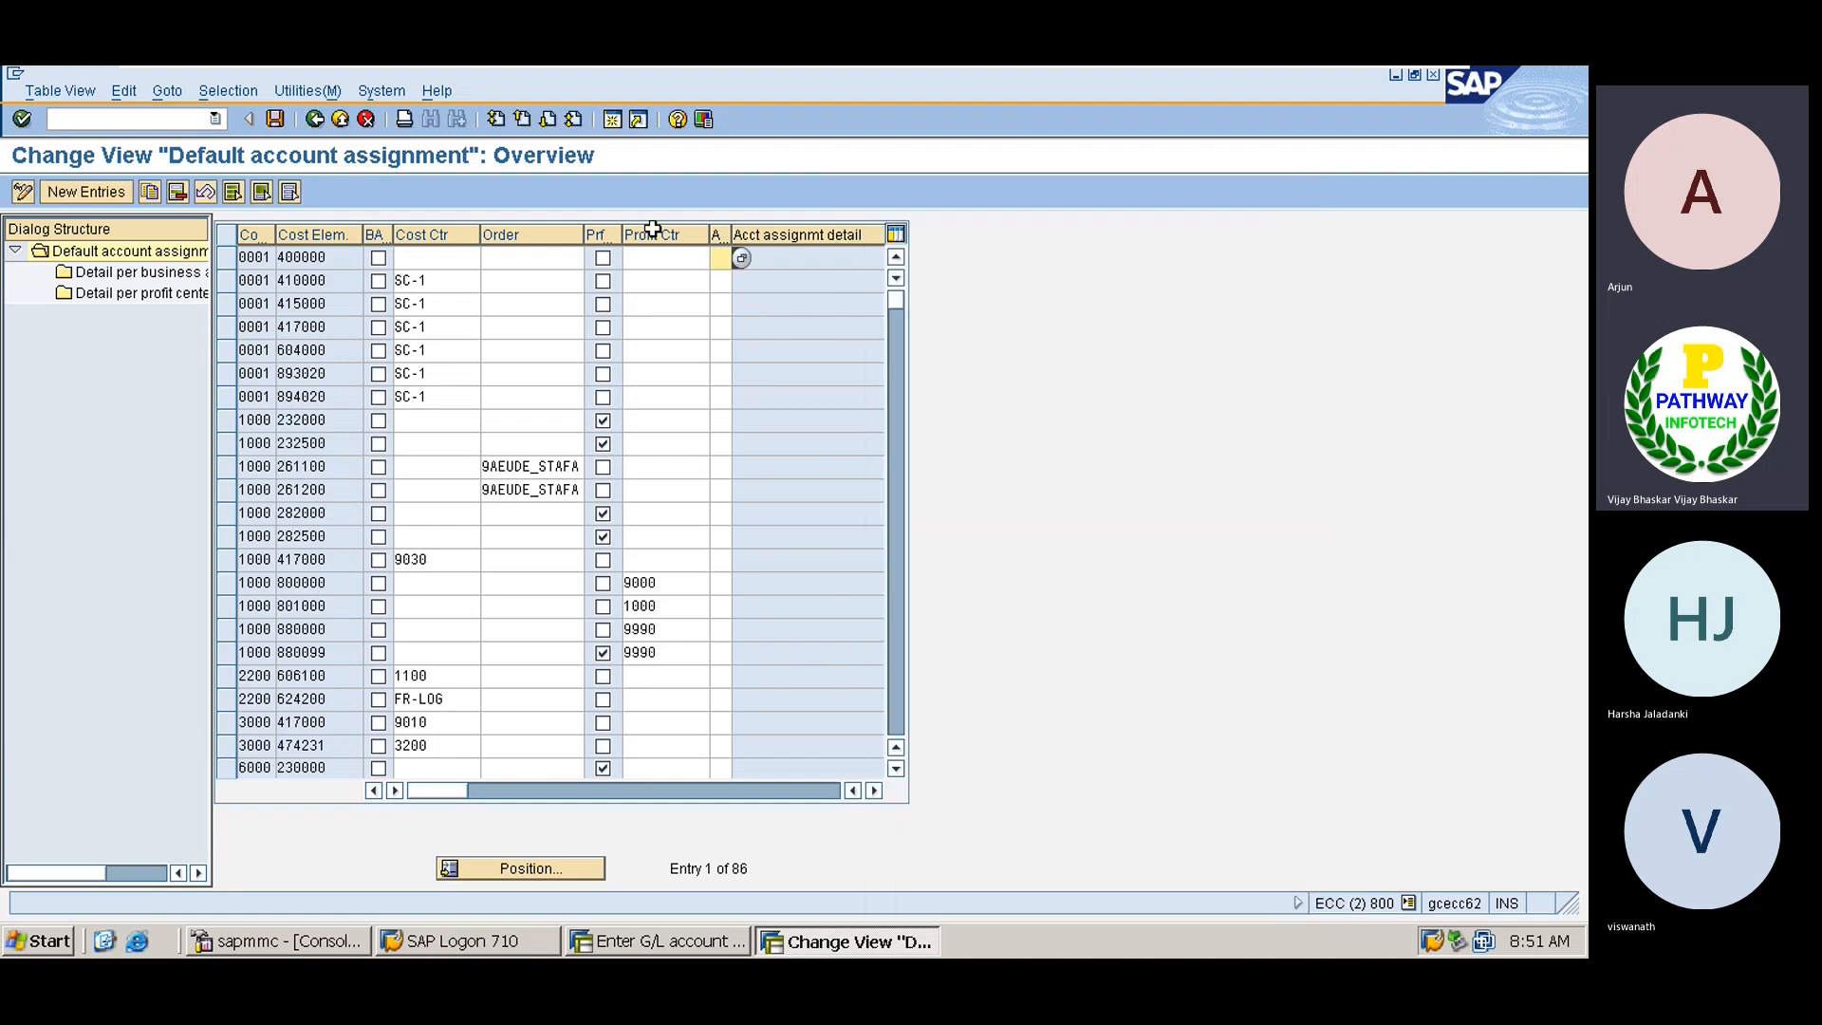
pyautogui.click(325, 257)
pyautogui.moveTo(326, 258); pyautogui.dragTo(277, 257)
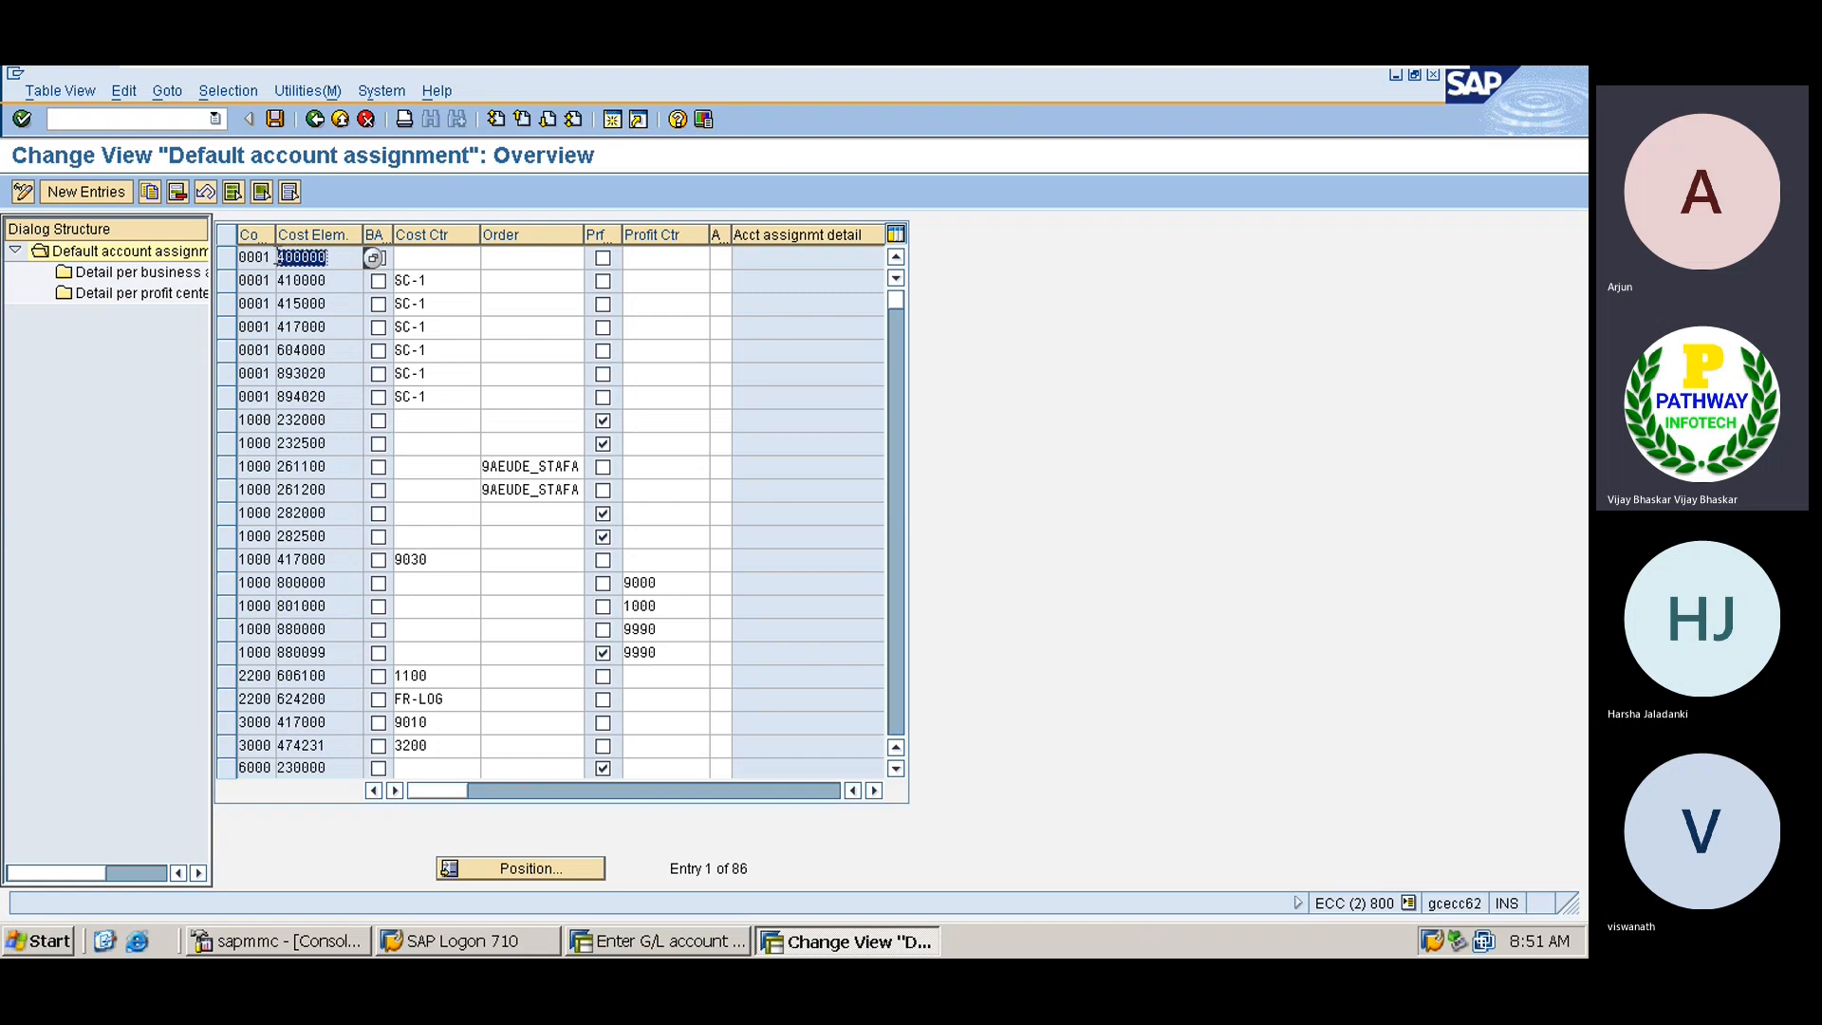
pyautogui.click(277, 259)
pyautogui.click(322, 257)
pyautogui.moveTo(322, 257); pyautogui.dragTo(277, 257)
pyautogui.click(277, 257)
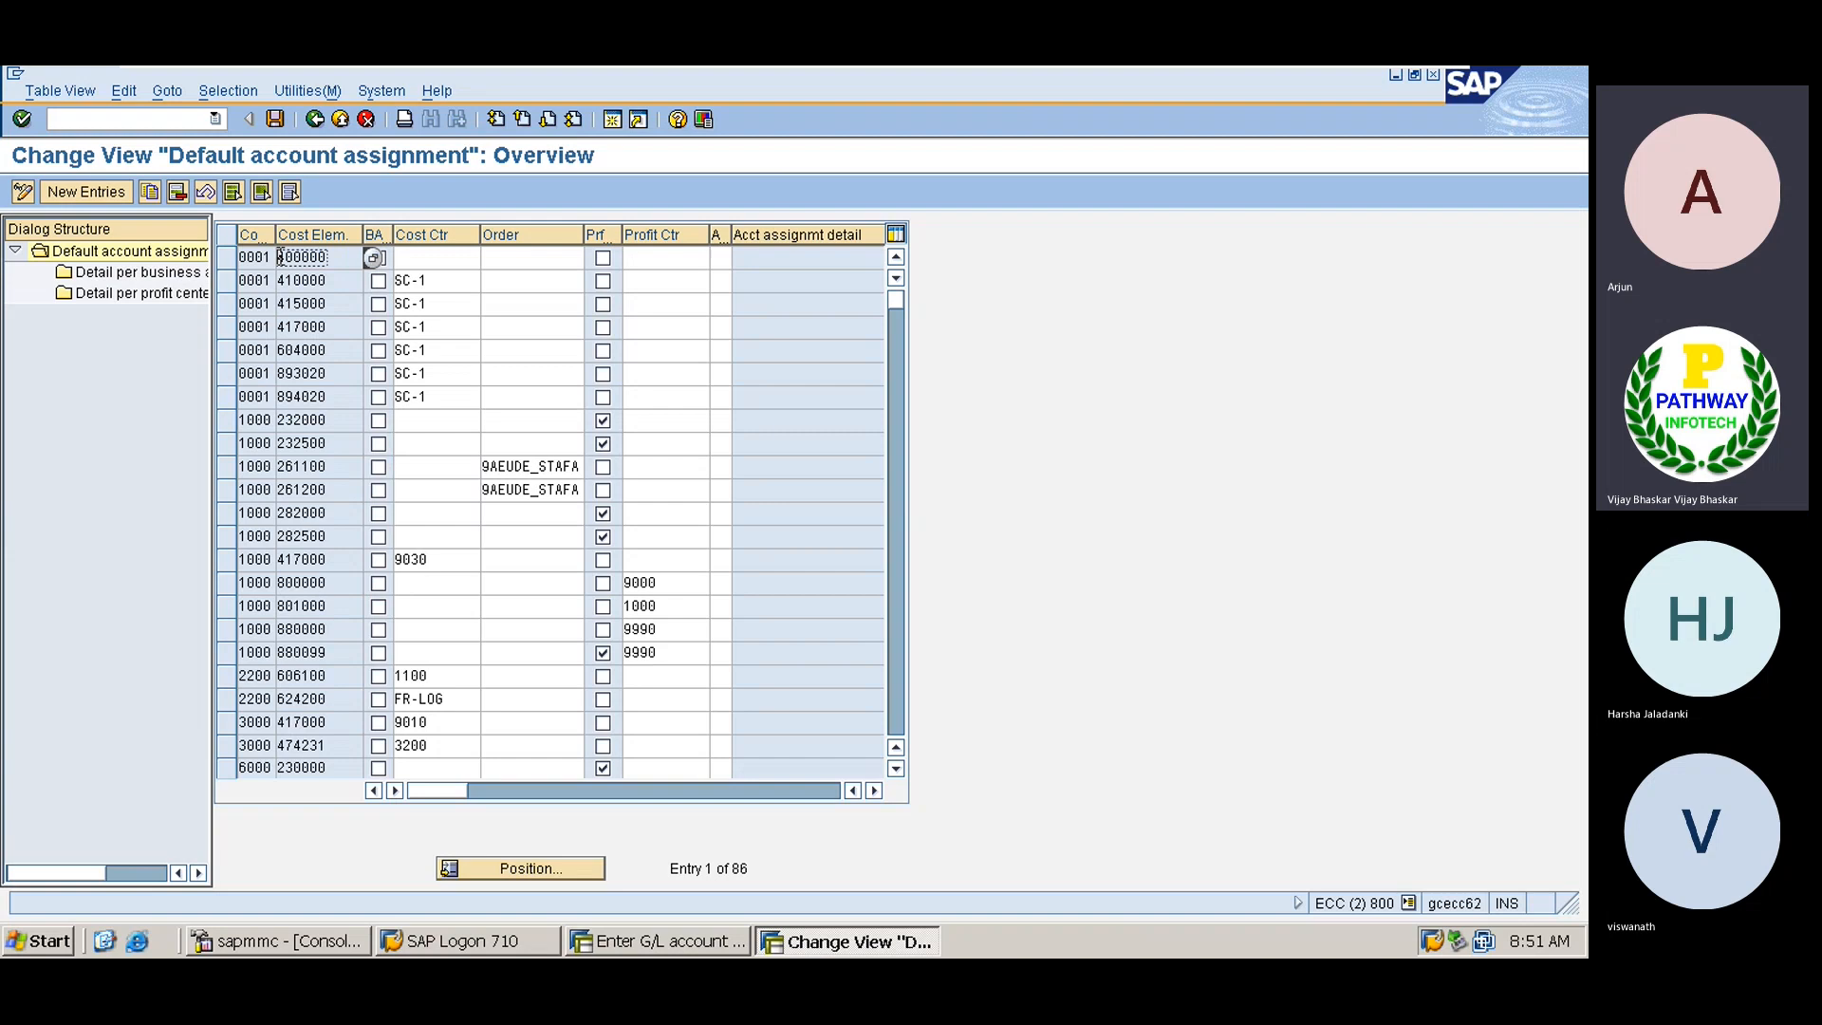
# Examine the first entry's cost center, order and profit center fields, and try to open its details per business area and per profit center.
pyautogui.click(434, 259)
pyautogui.click(542, 259)
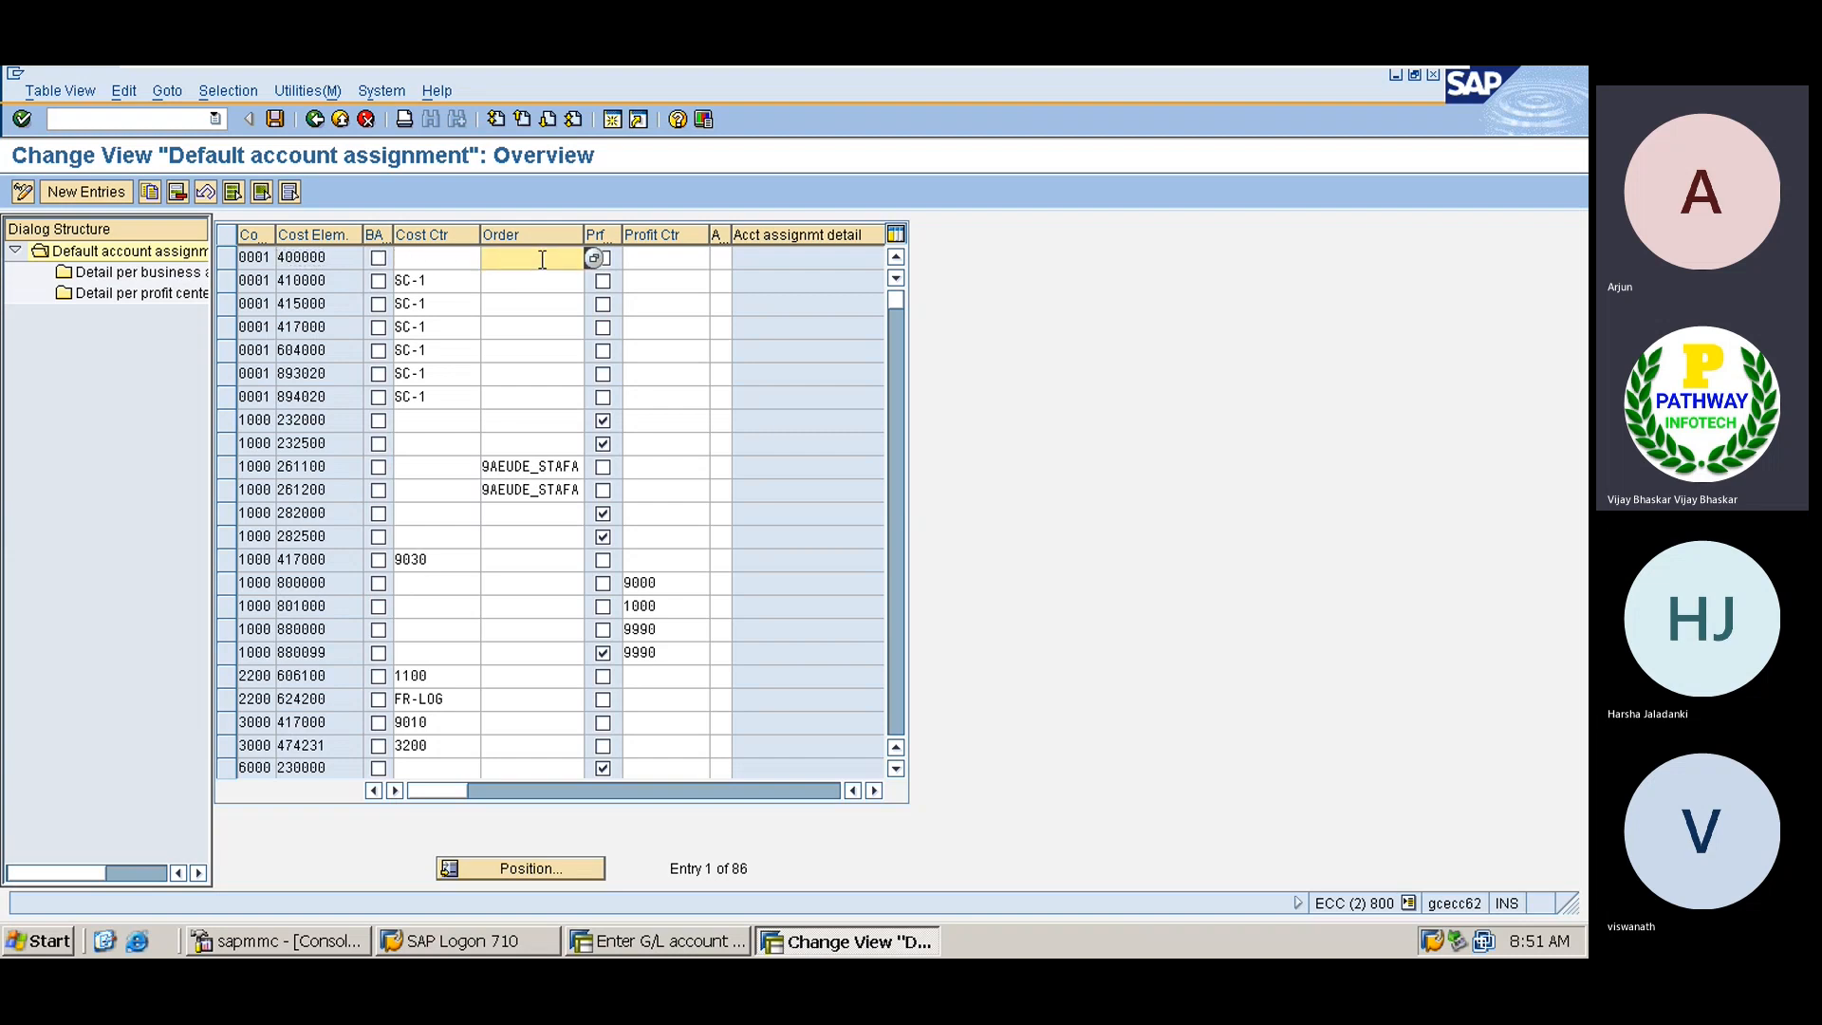
pyautogui.click(673, 257)
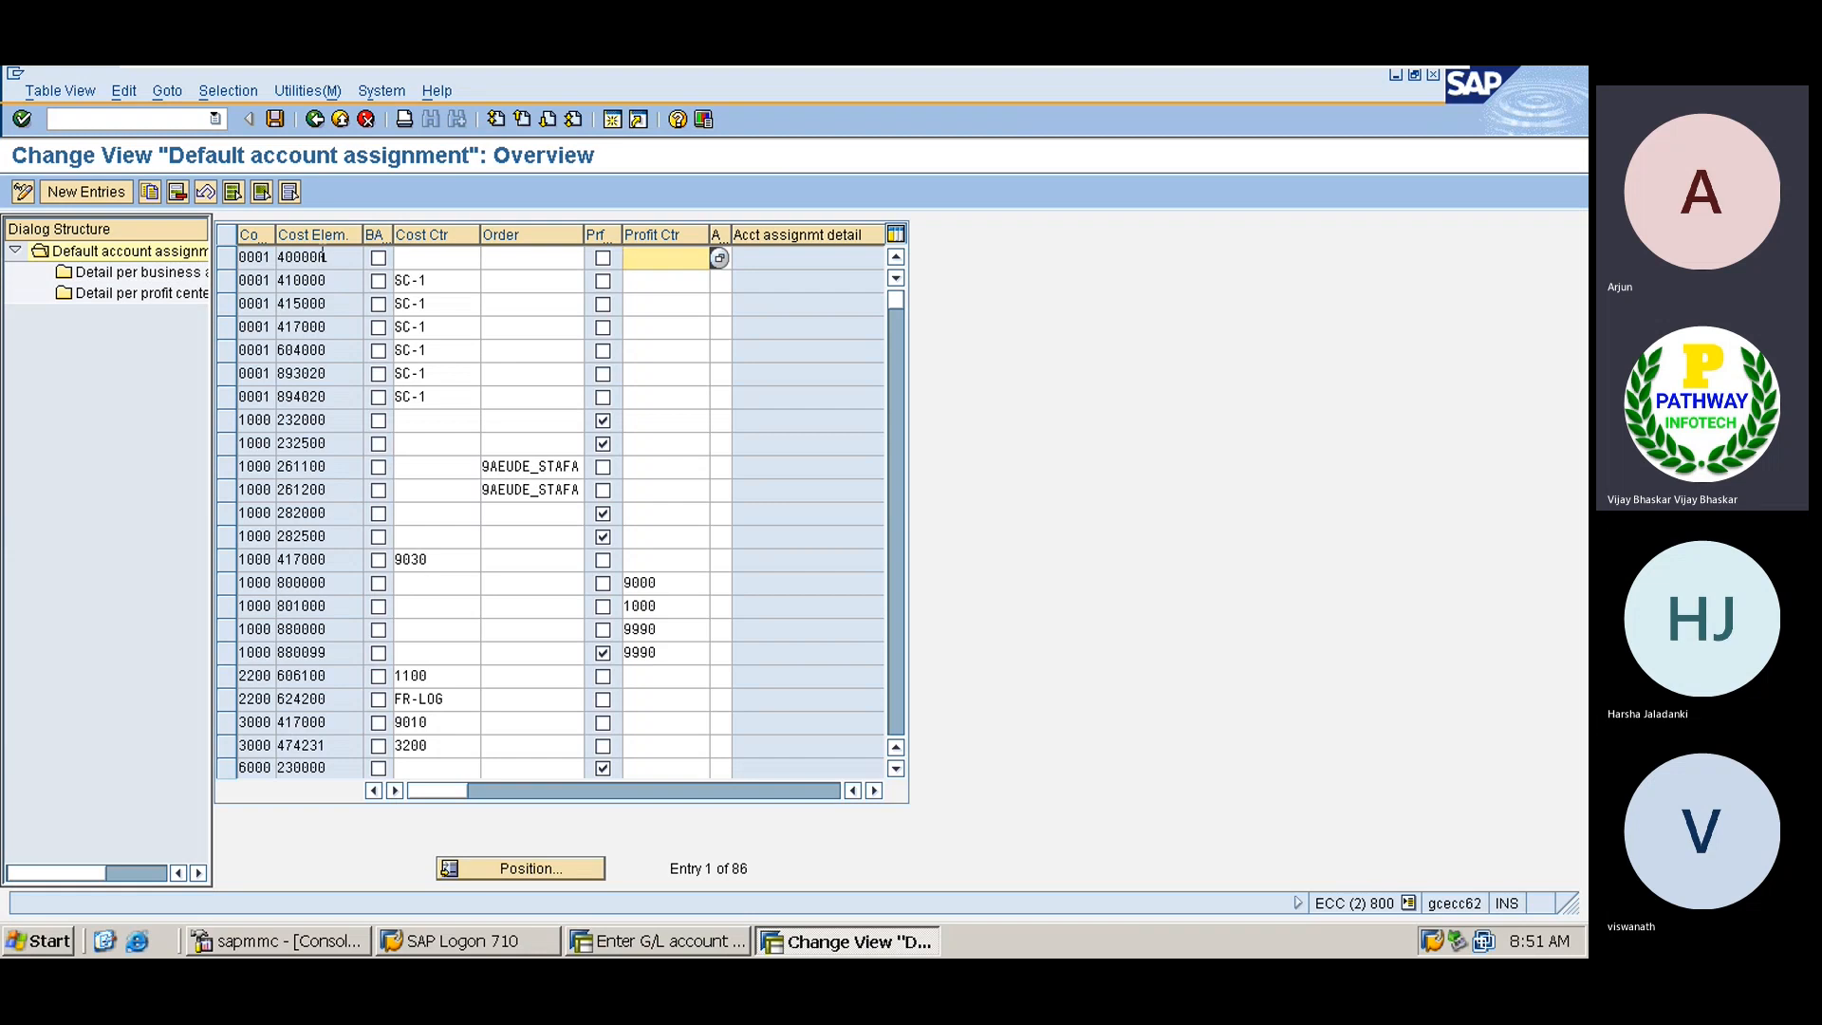
pyautogui.doubleClick(169, 275)
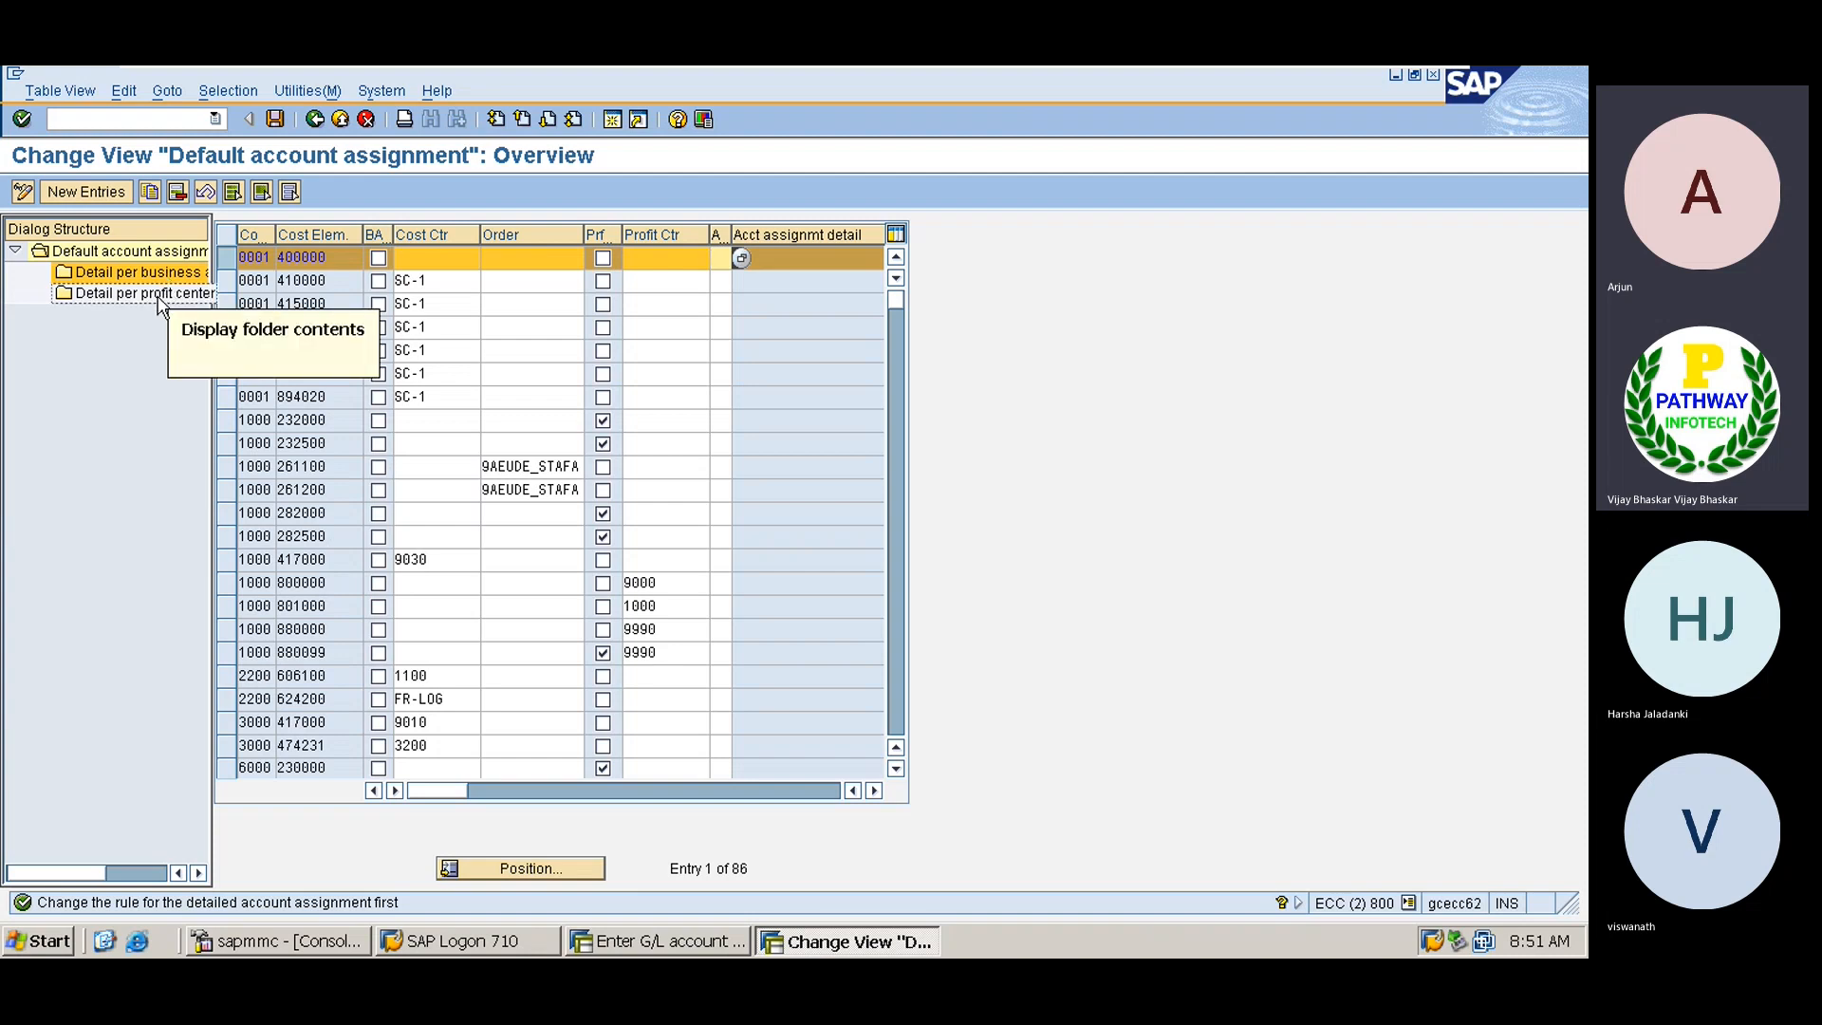
pyautogui.doubleClick(142, 295)
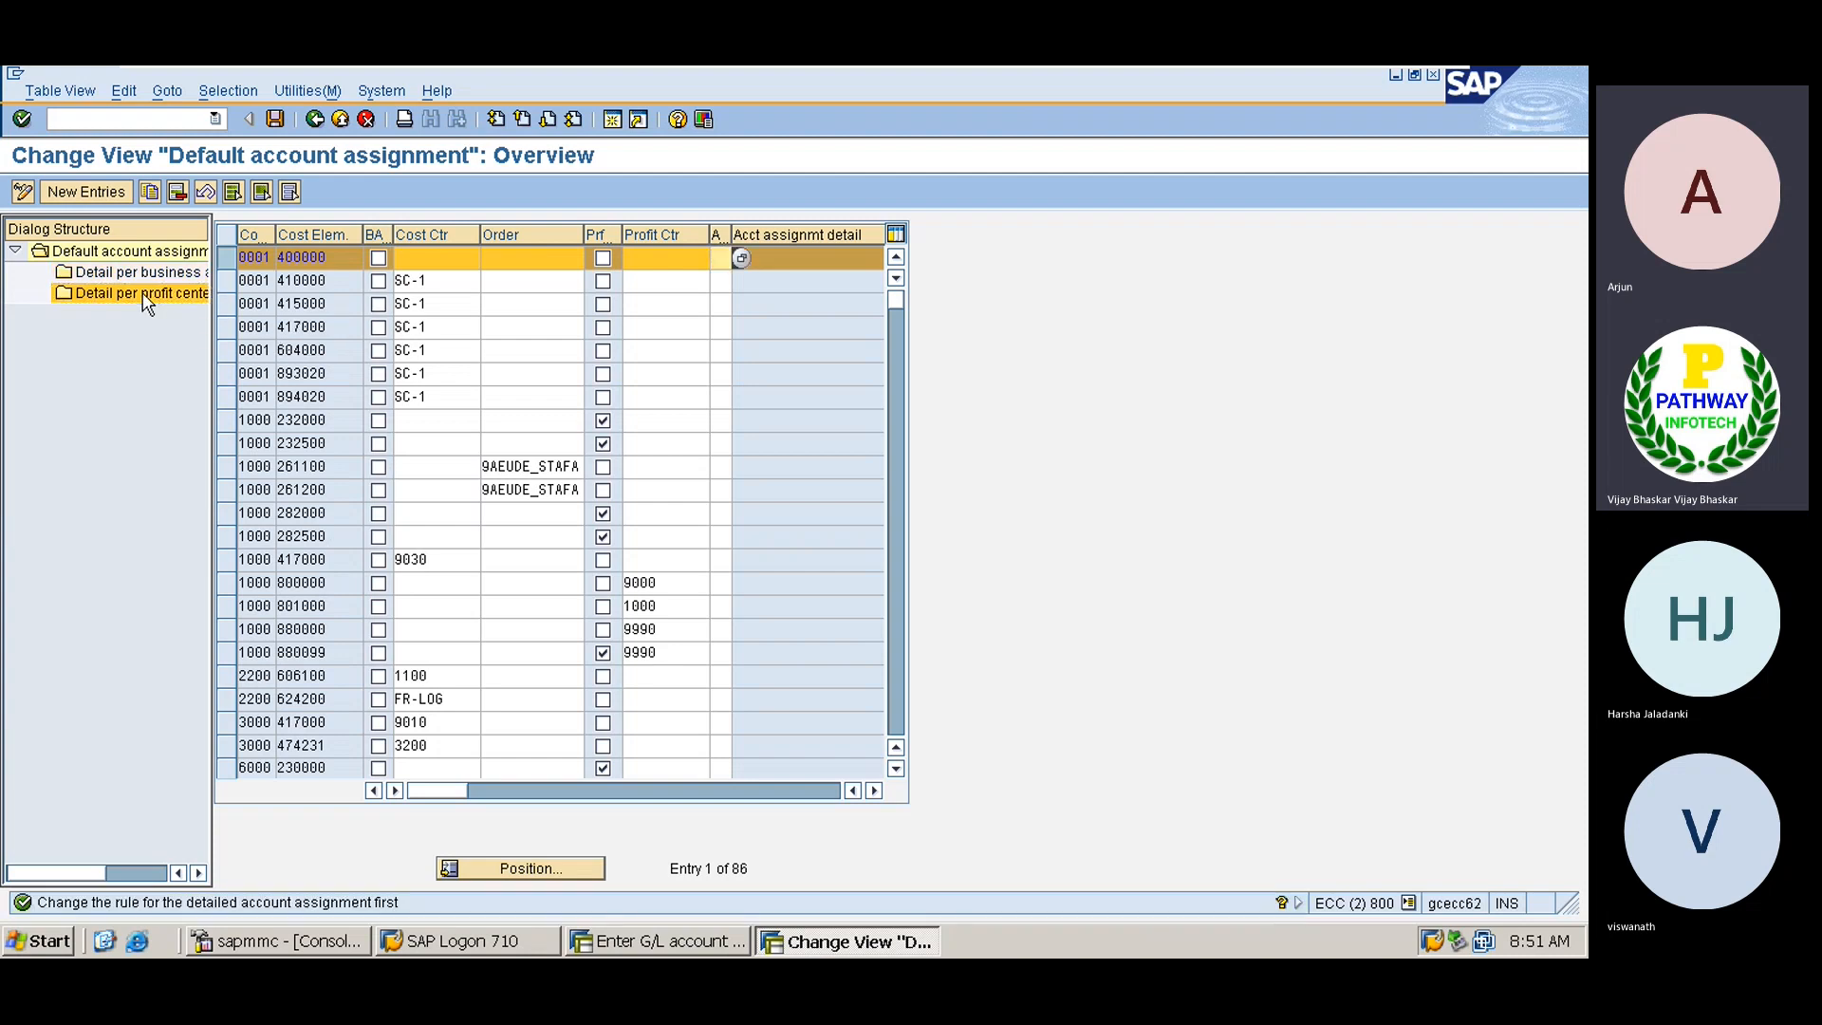
pyautogui.doubleClick(147, 295)
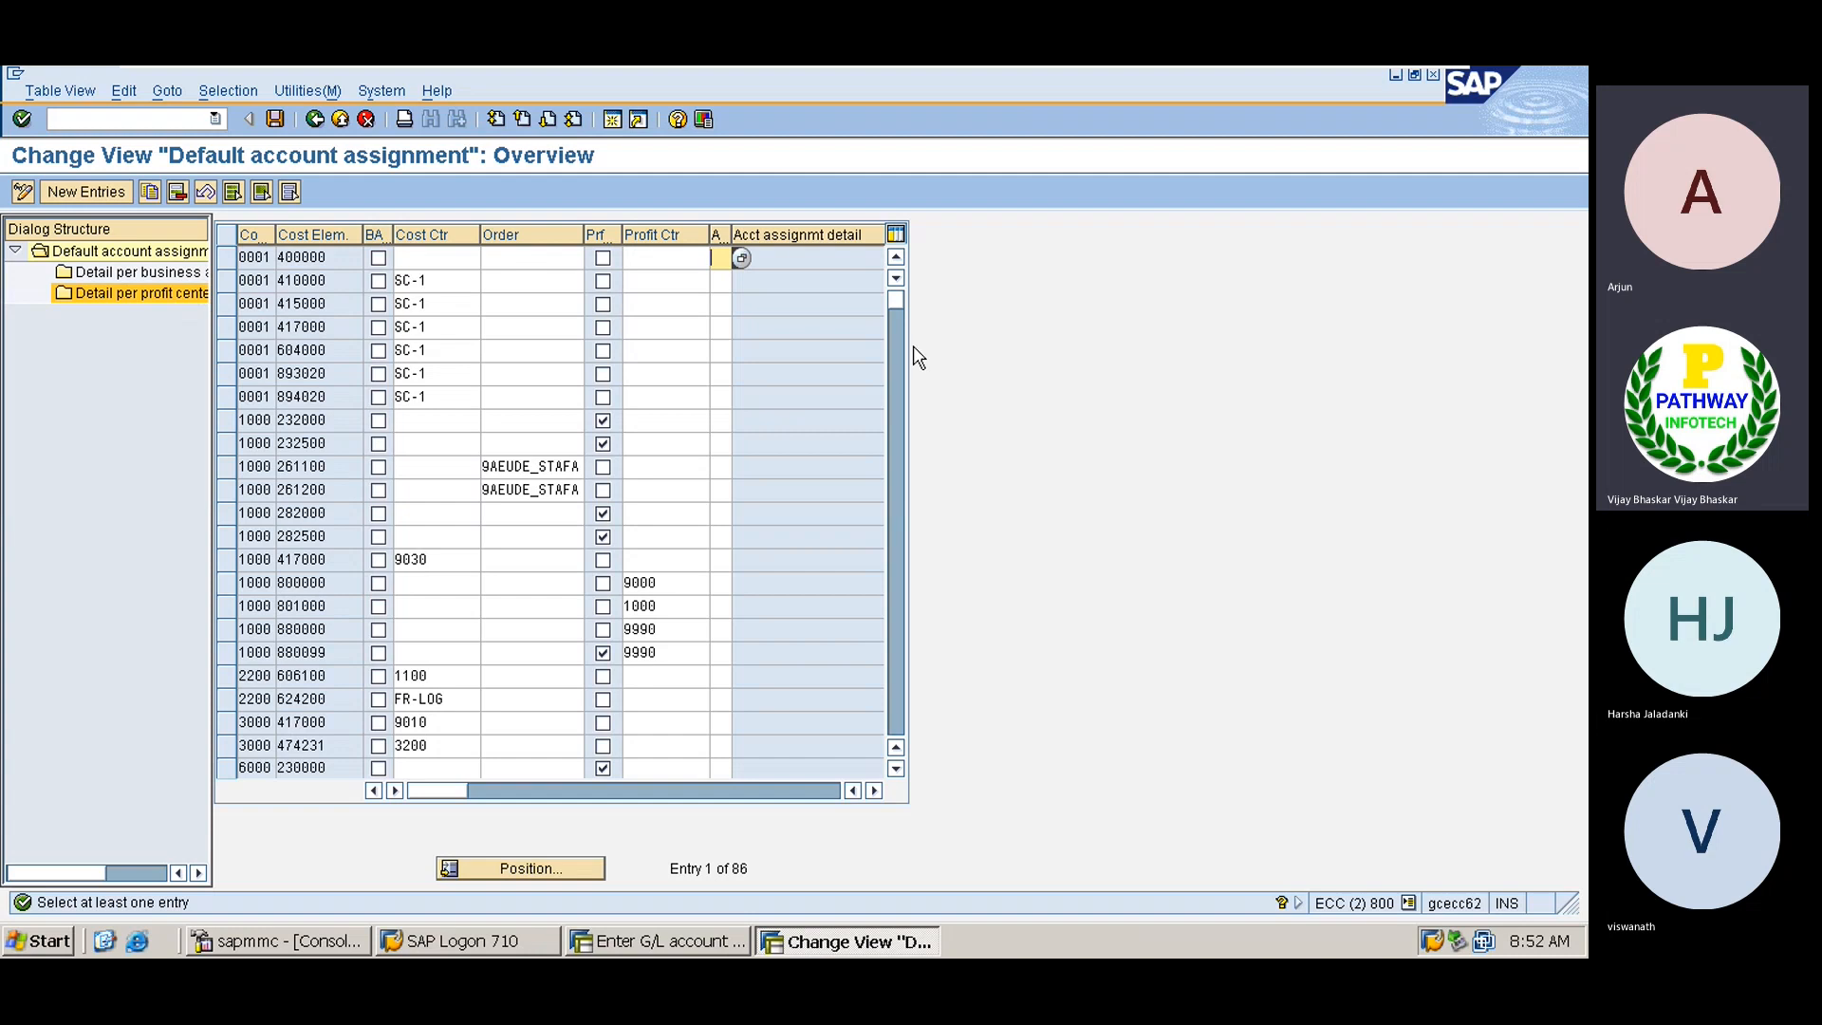
# Switch to the Excel lesson notes and enter "3. In case of Blance sheet items" in cell B665.
pyautogui.moveTo(1296, 76)
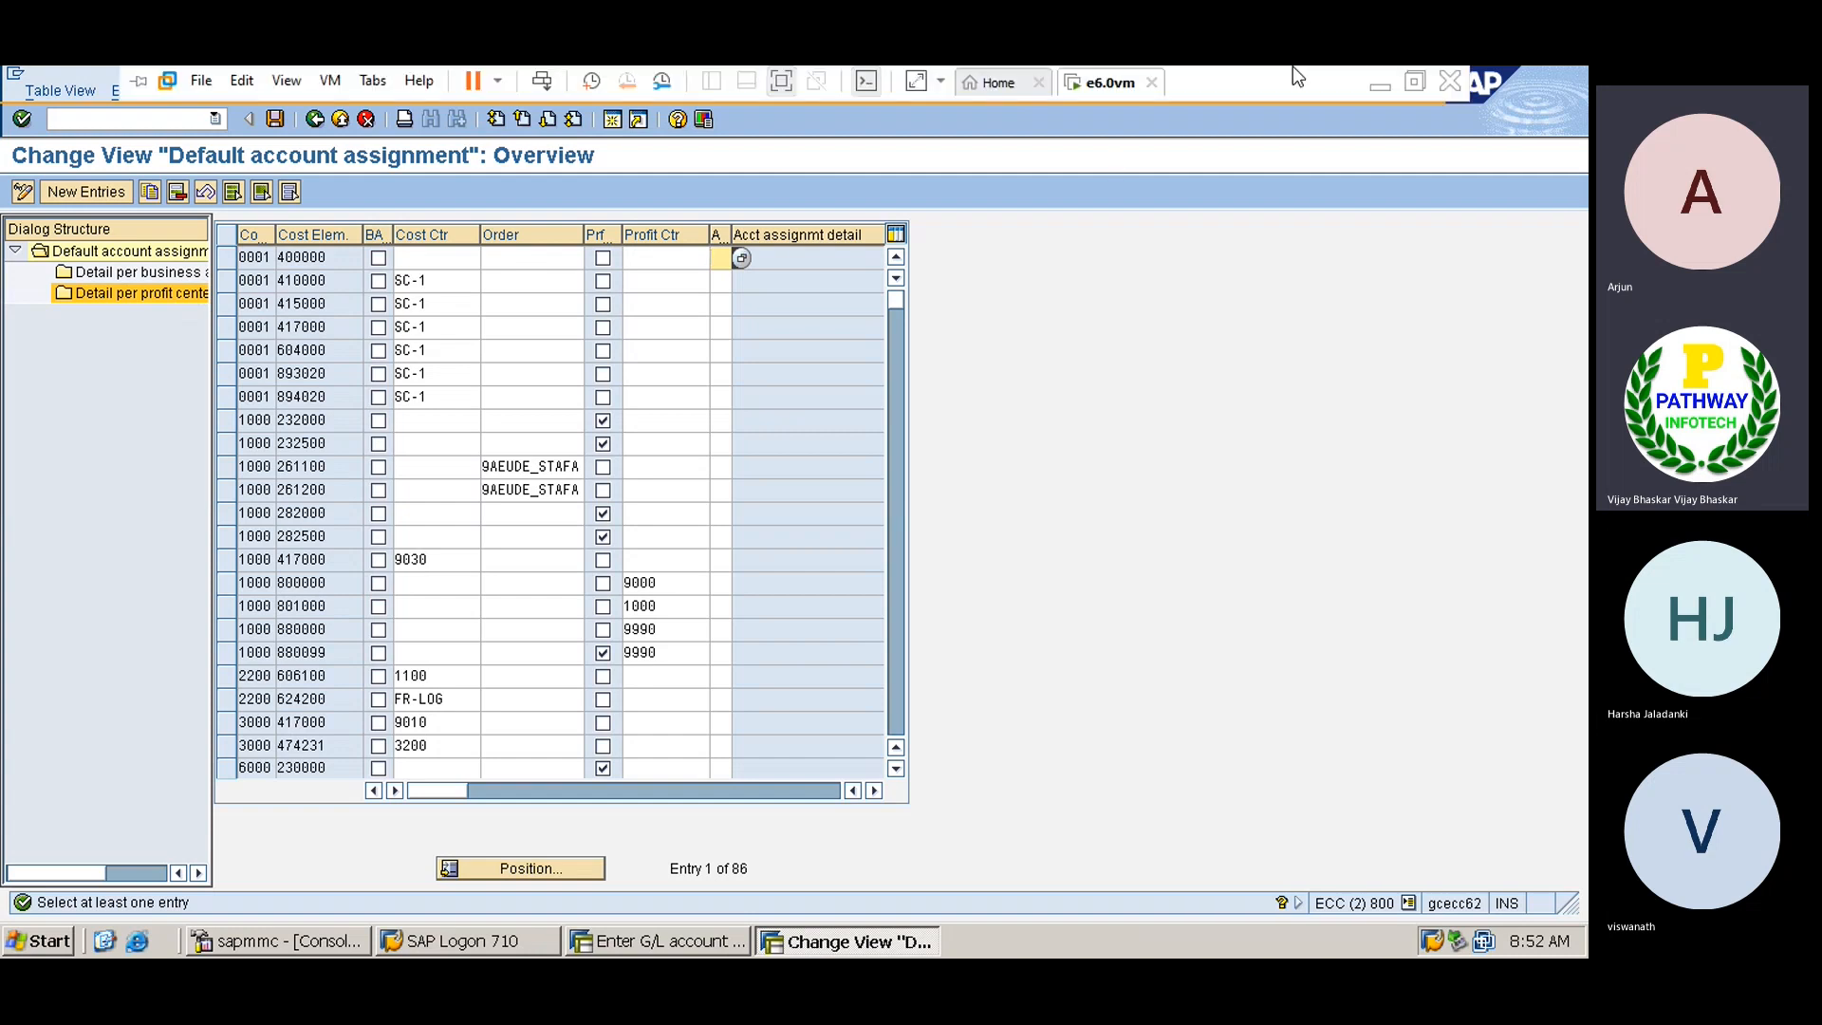
pyautogui.click(1380, 86)
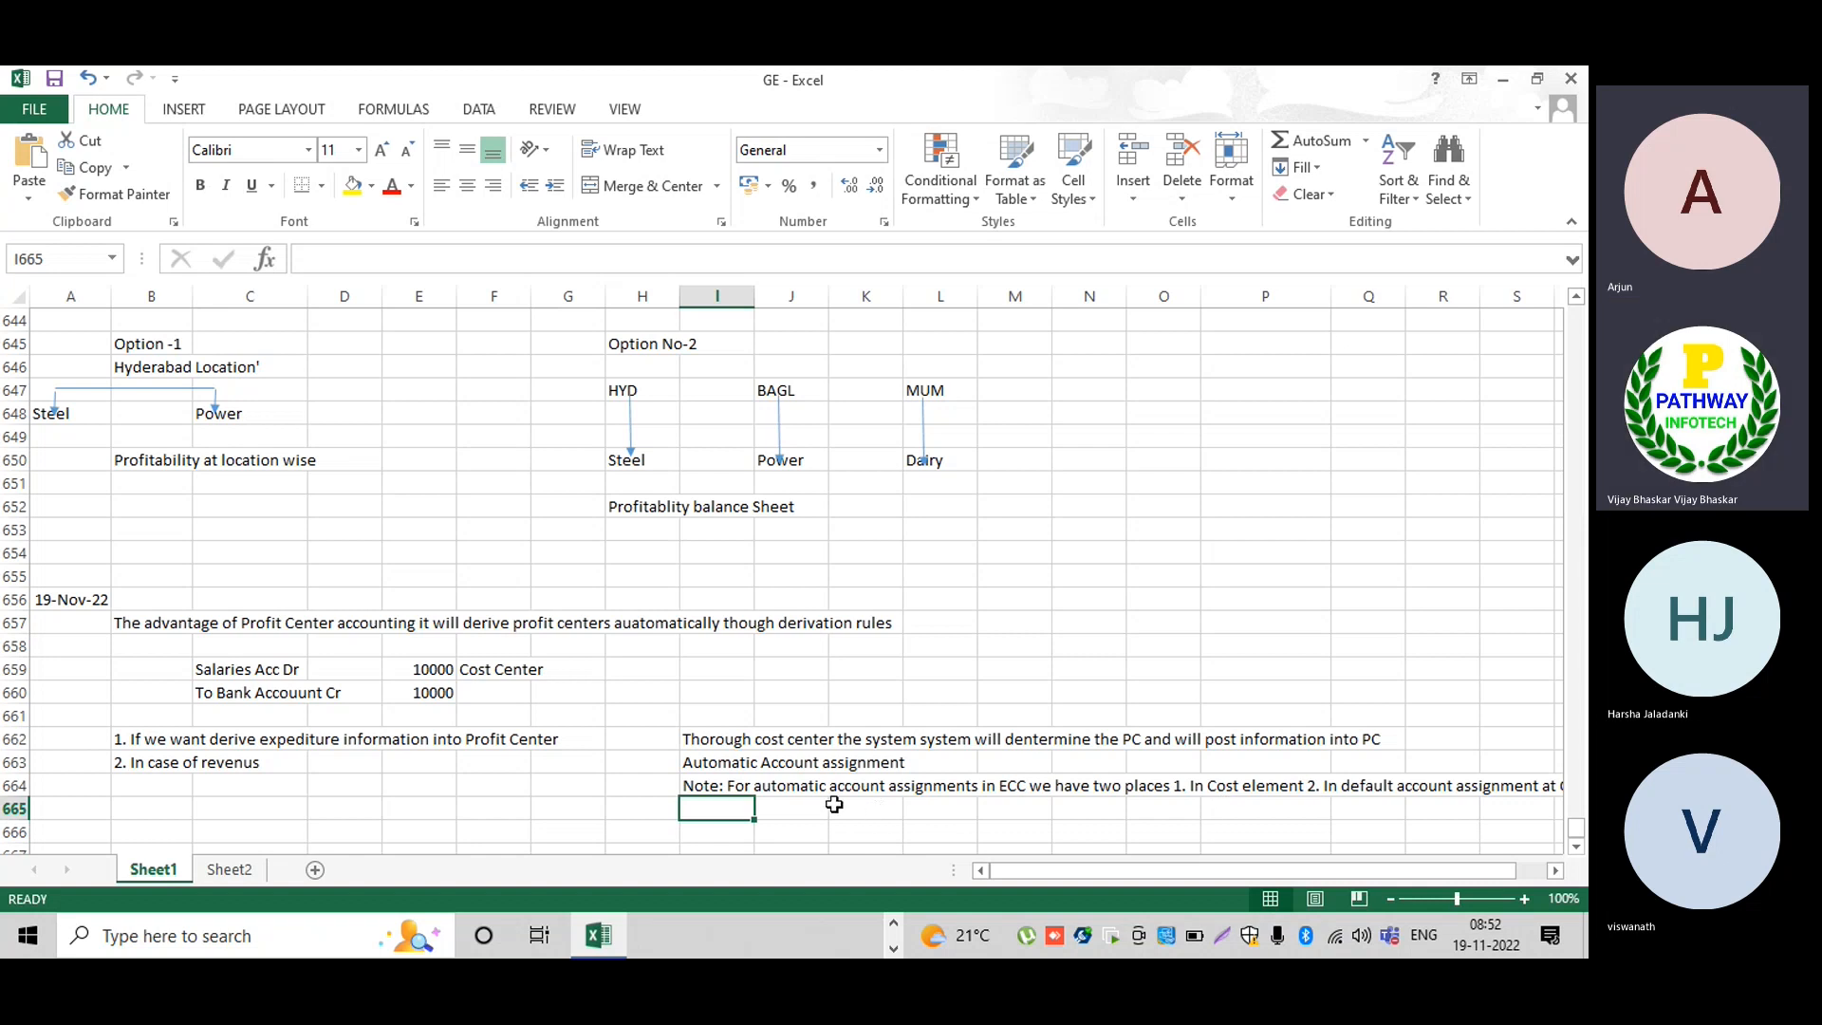
pyautogui.click(133, 812)
pyautogui.write('3.')
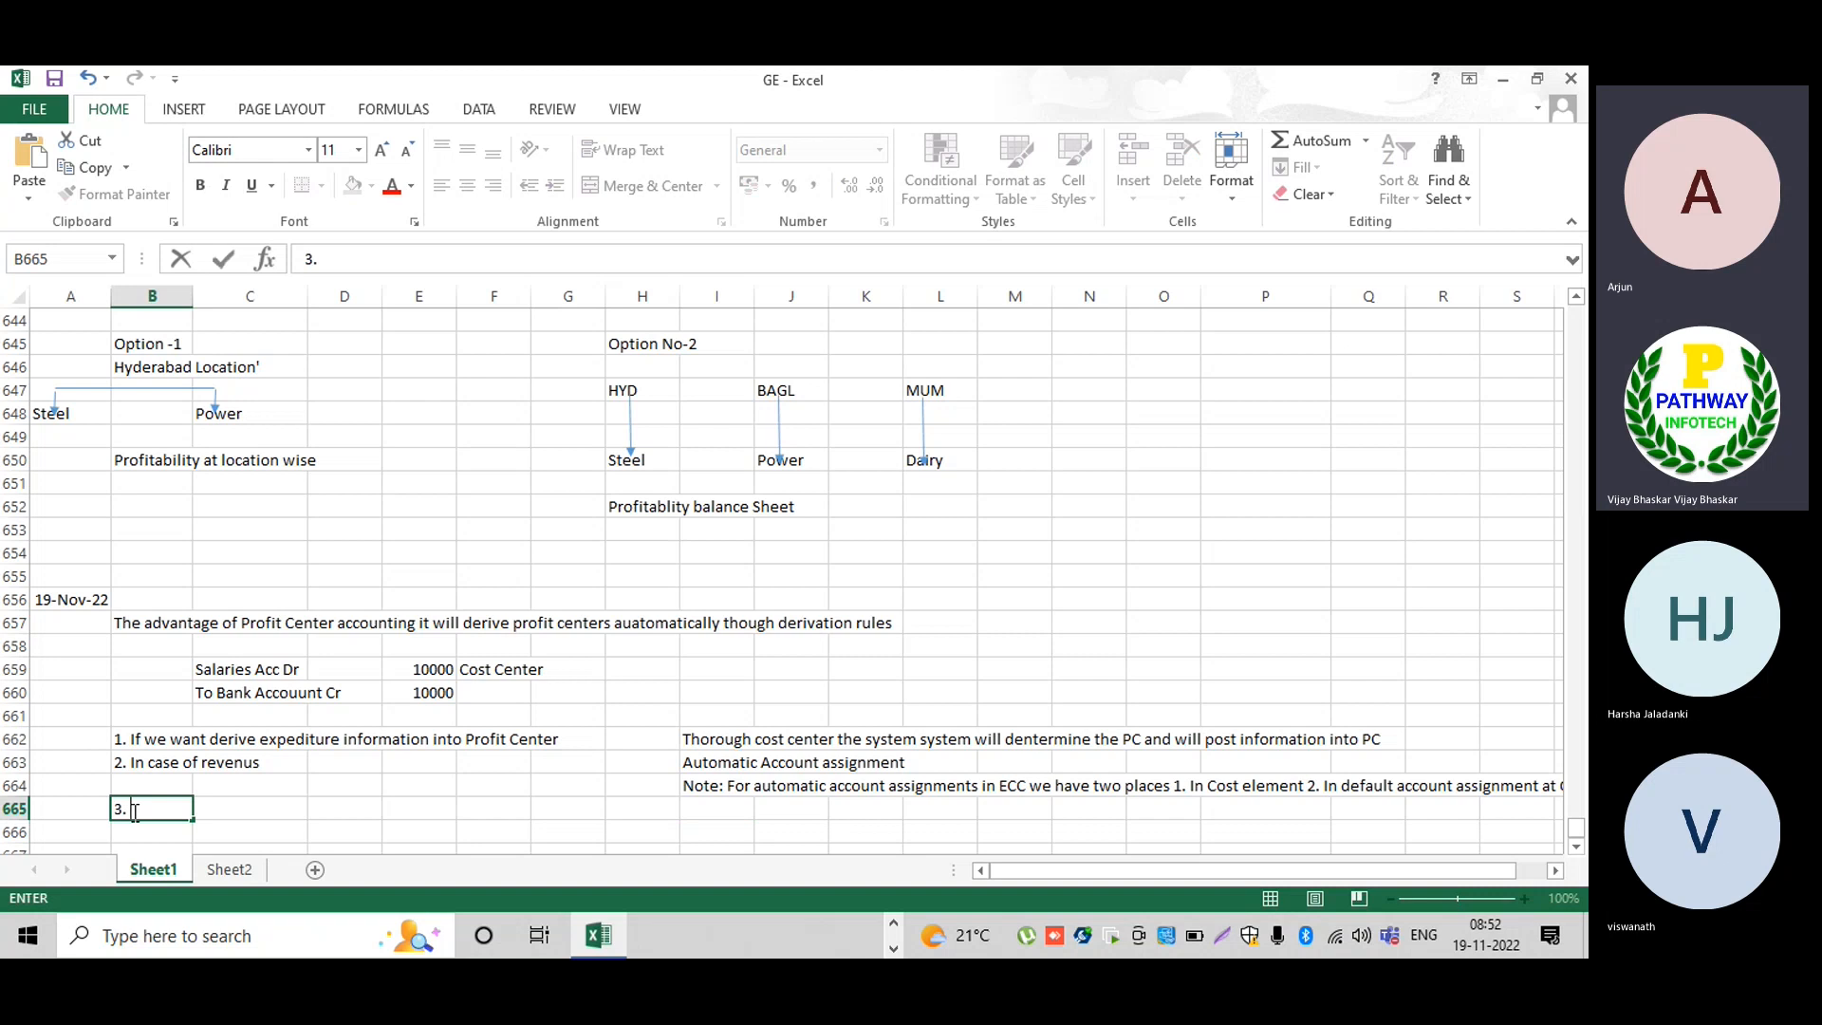
pyautogui.write(' In case of Bla')
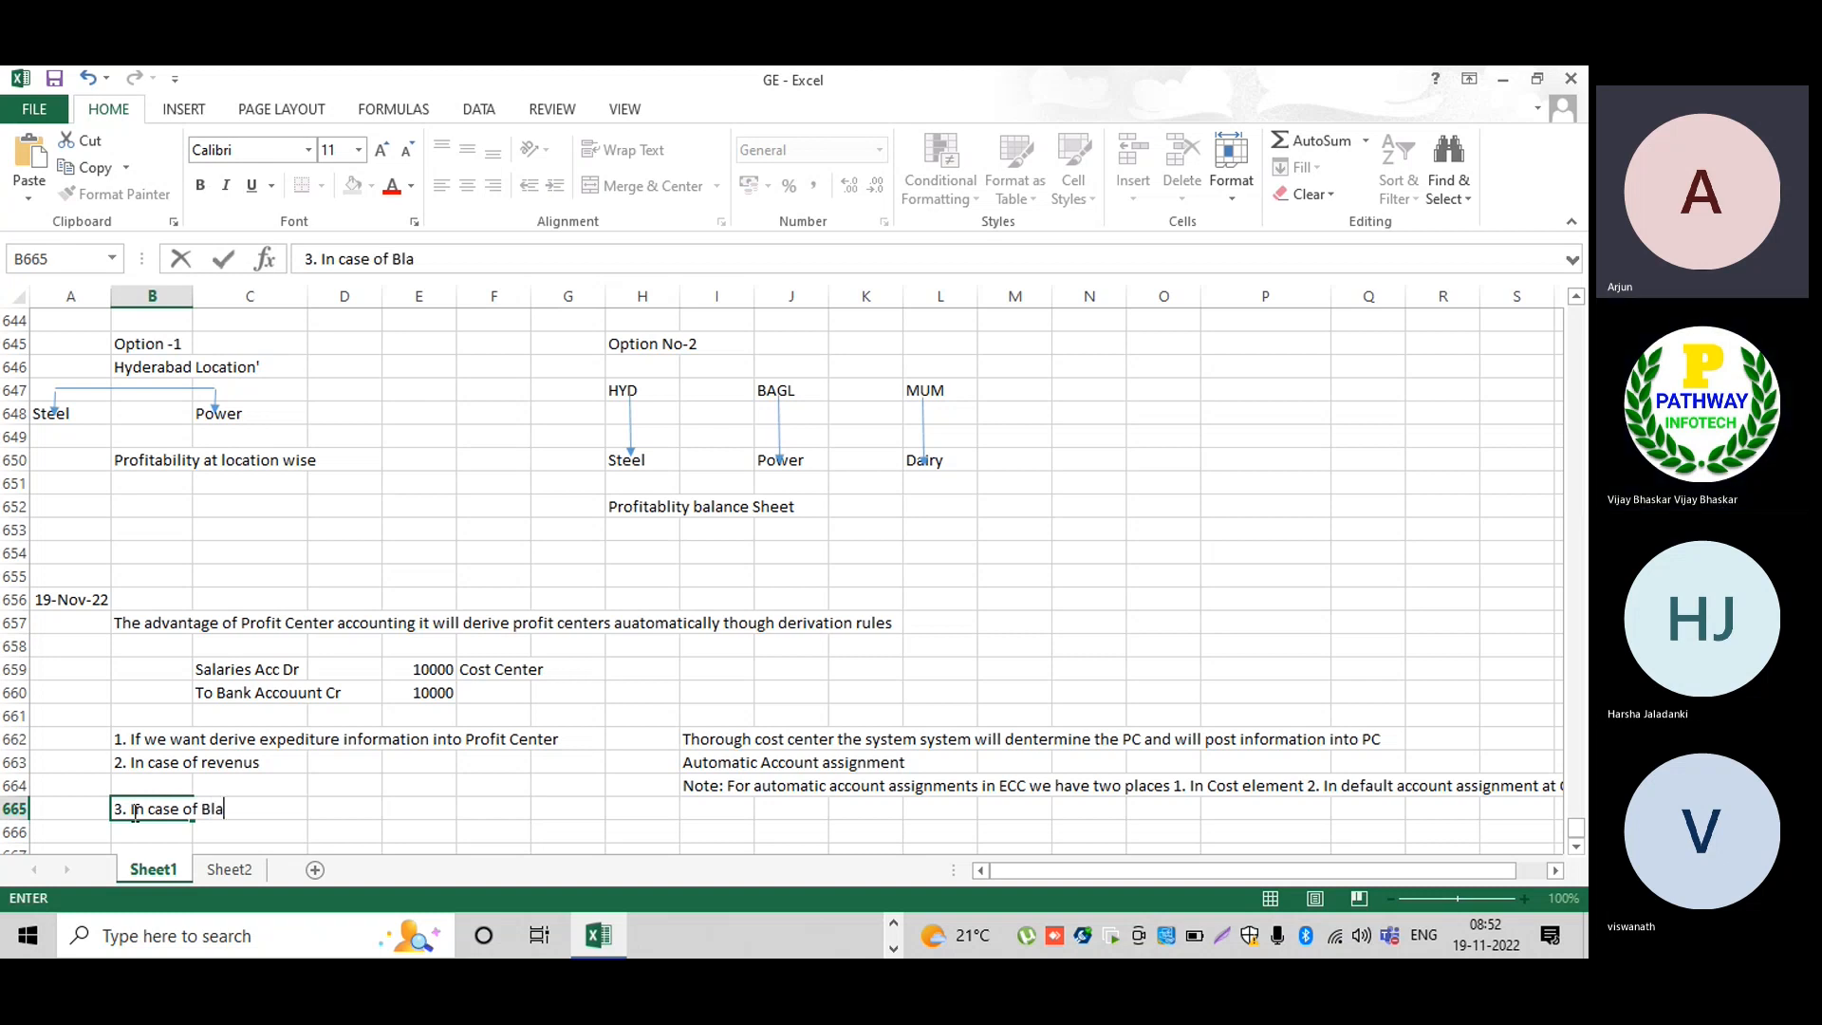
pyautogui.write('nce sheet items')
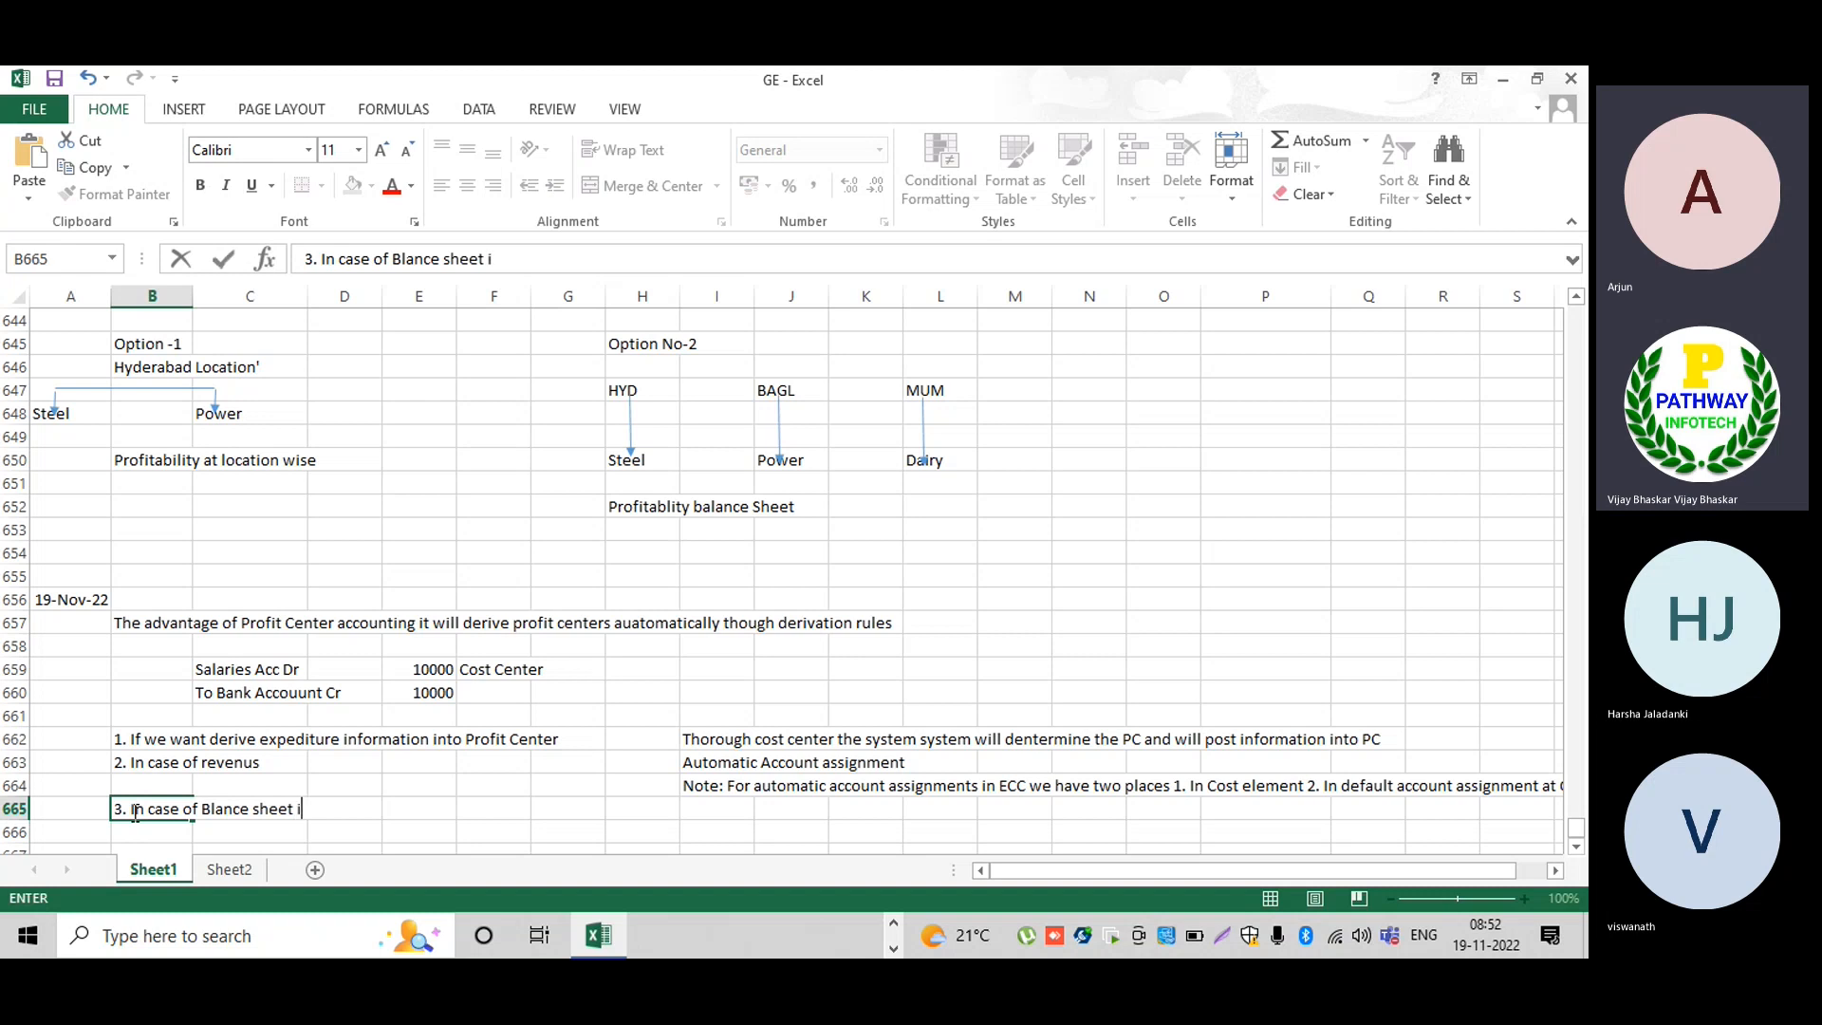
pyautogui.press('Tab')
pyautogui.press('Tab')
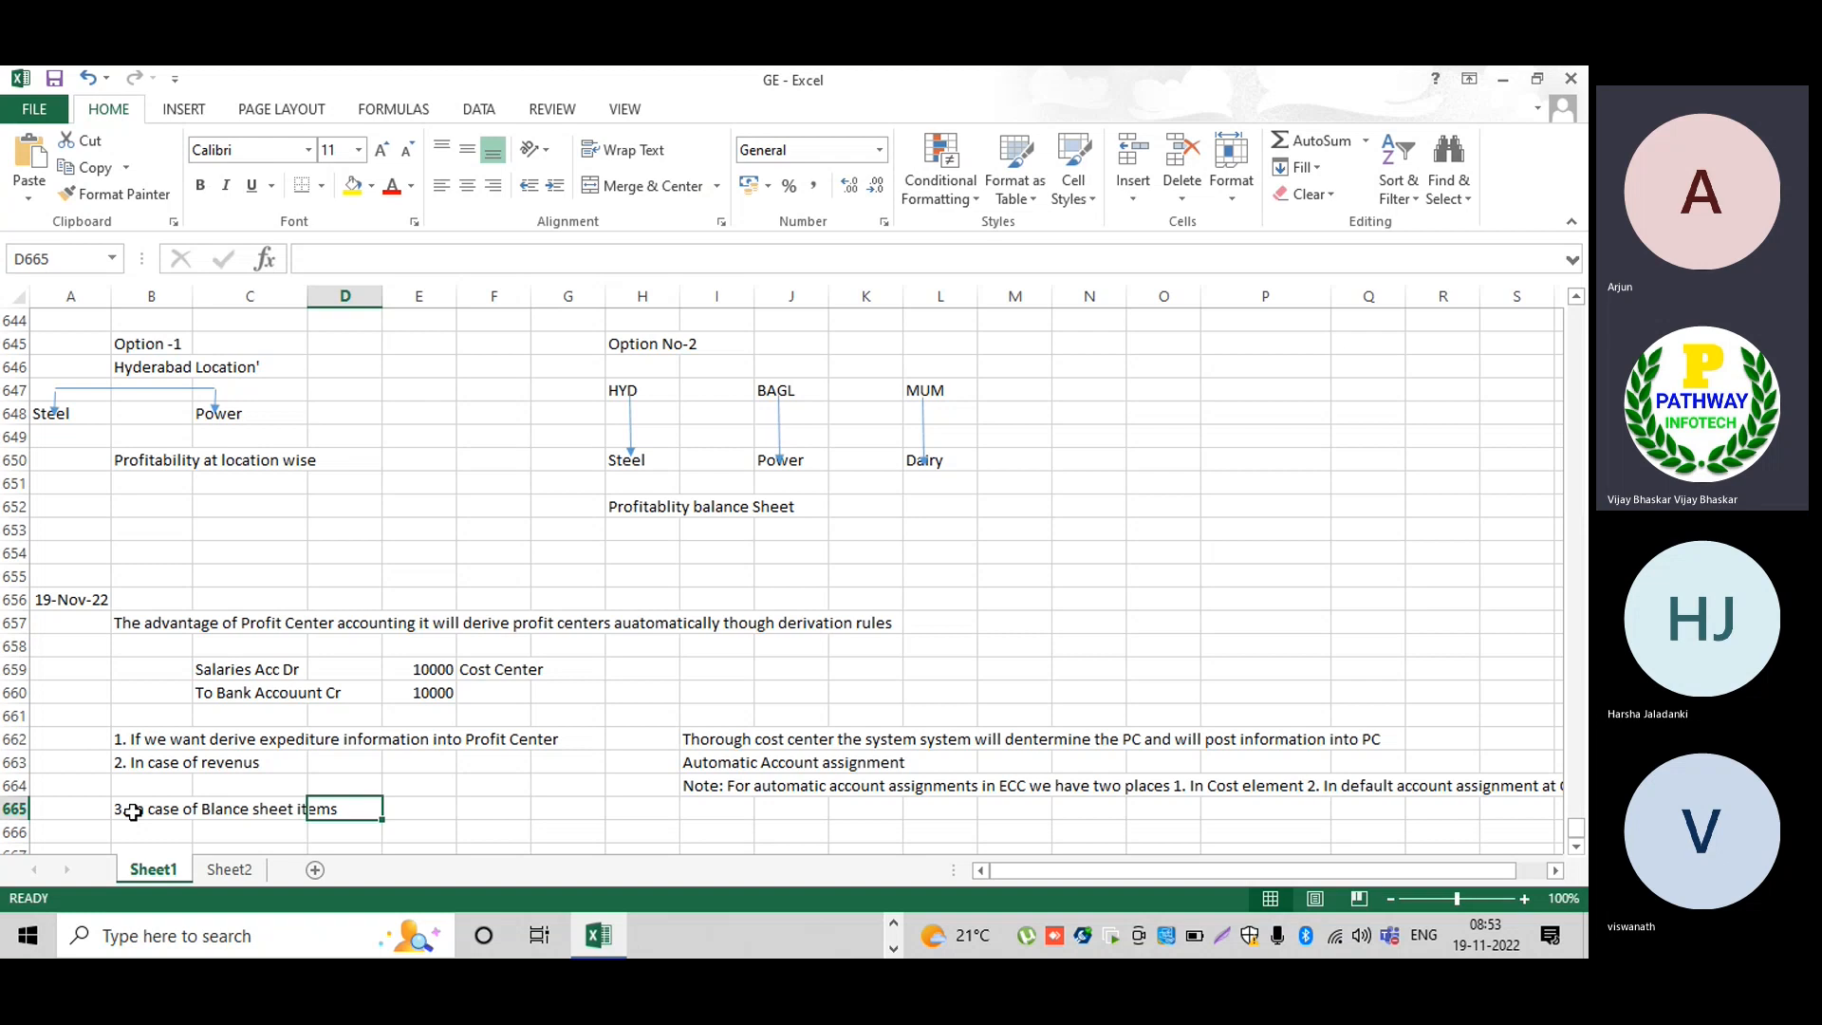
# Enter "Through business area" in cell I665 as the derivation method for balance sheet items.
pyautogui.press('Right')
pyautogui.press('Right')
pyautogui.press('Right')
pyautogui.press('Right')
pyautogui.press('Right')
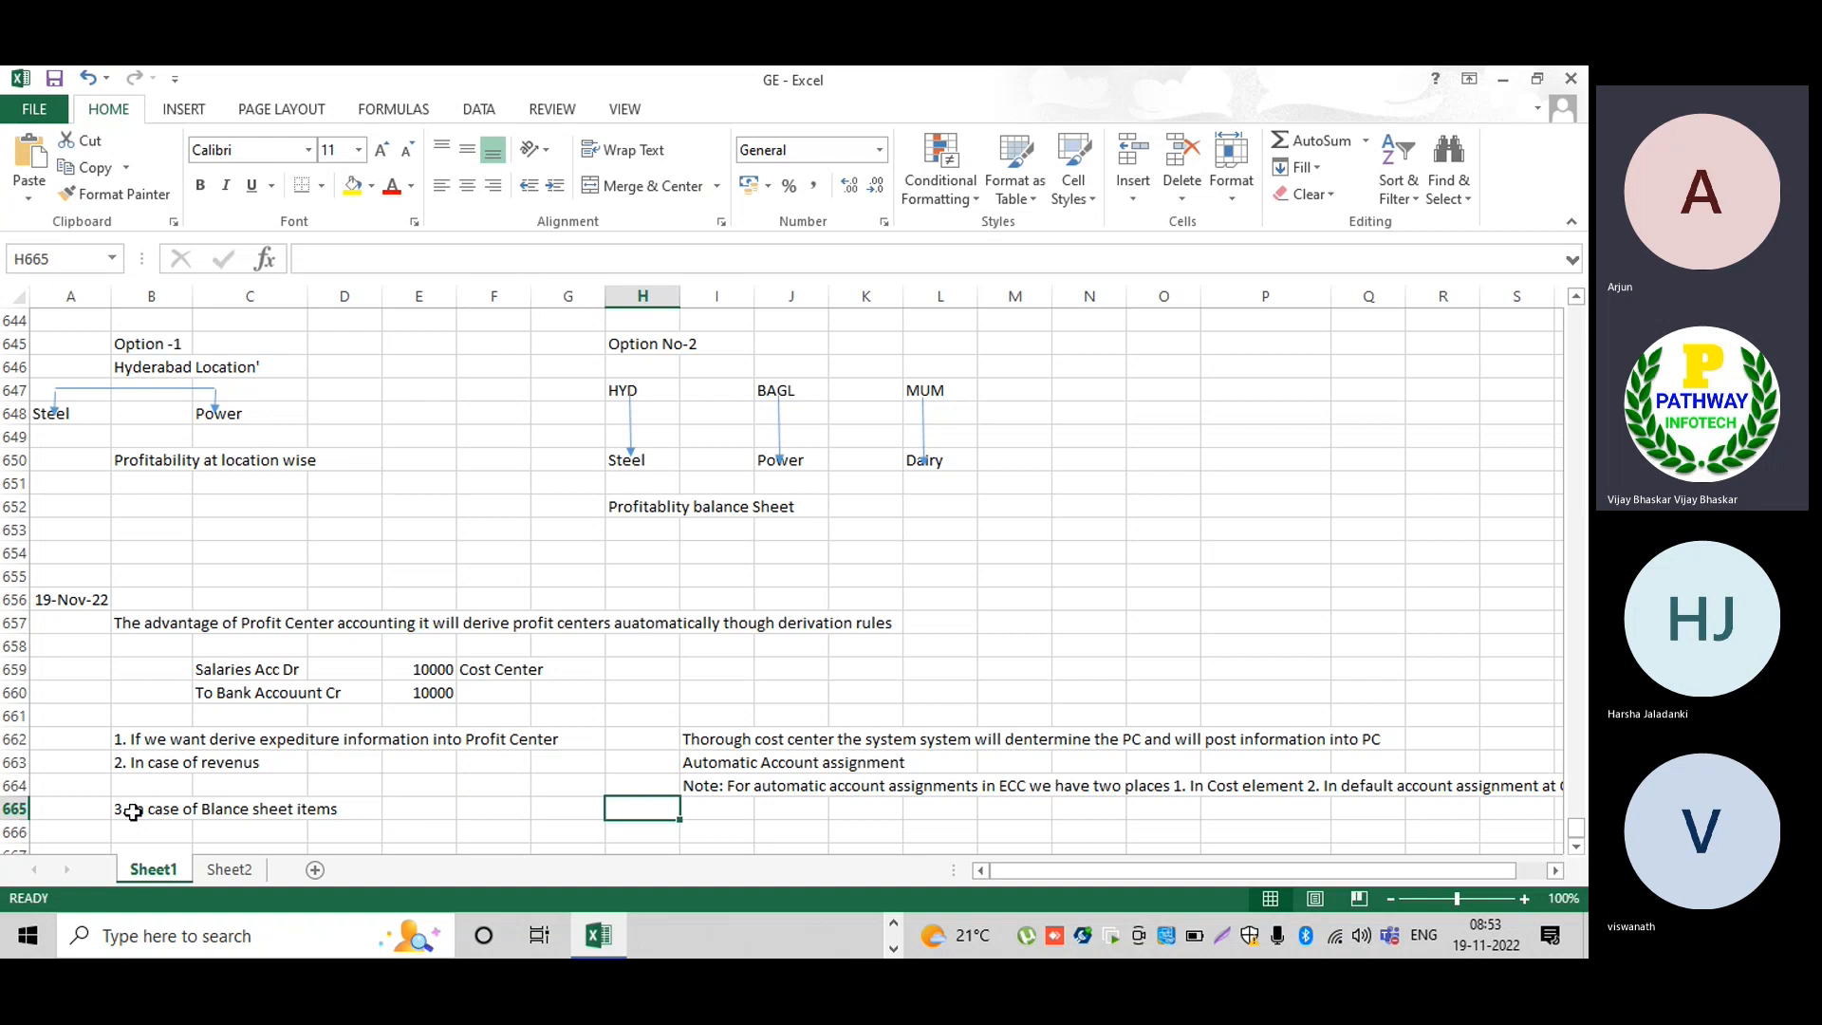
pyautogui.write('Thhrough')
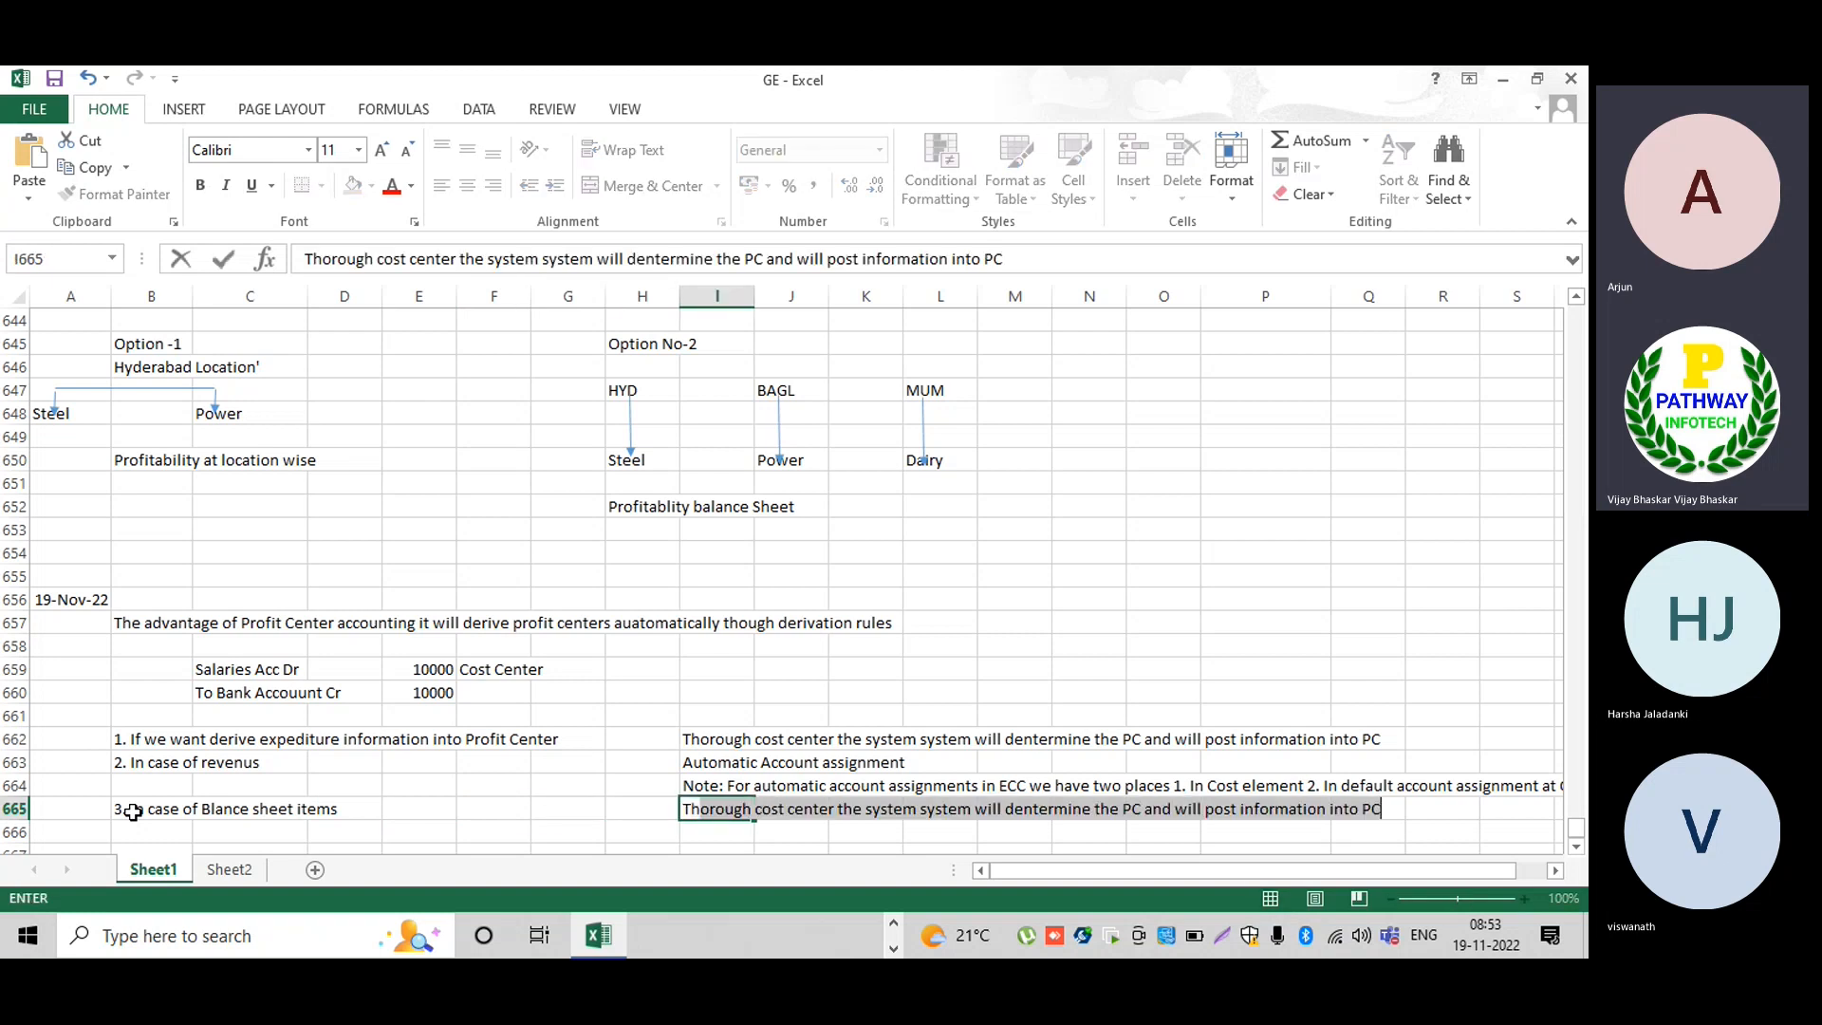
pyautogui.write(' busi')
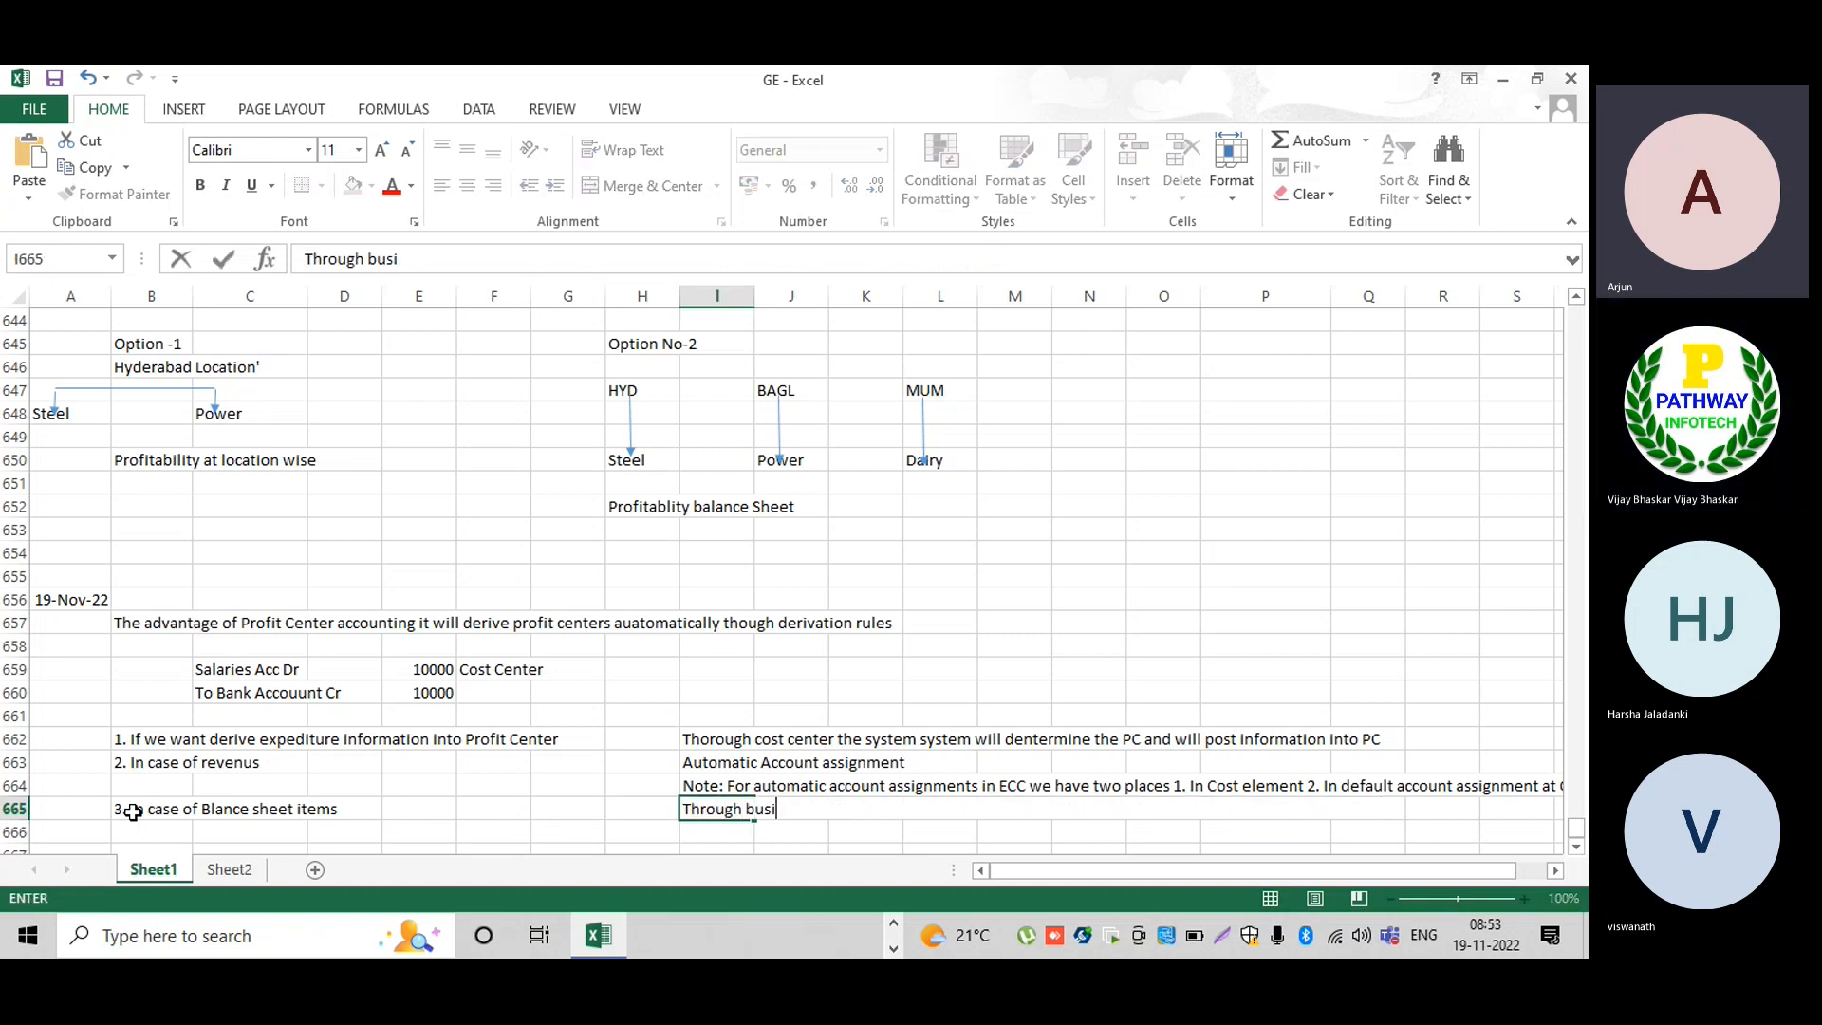
pyautogui.write('ness area')
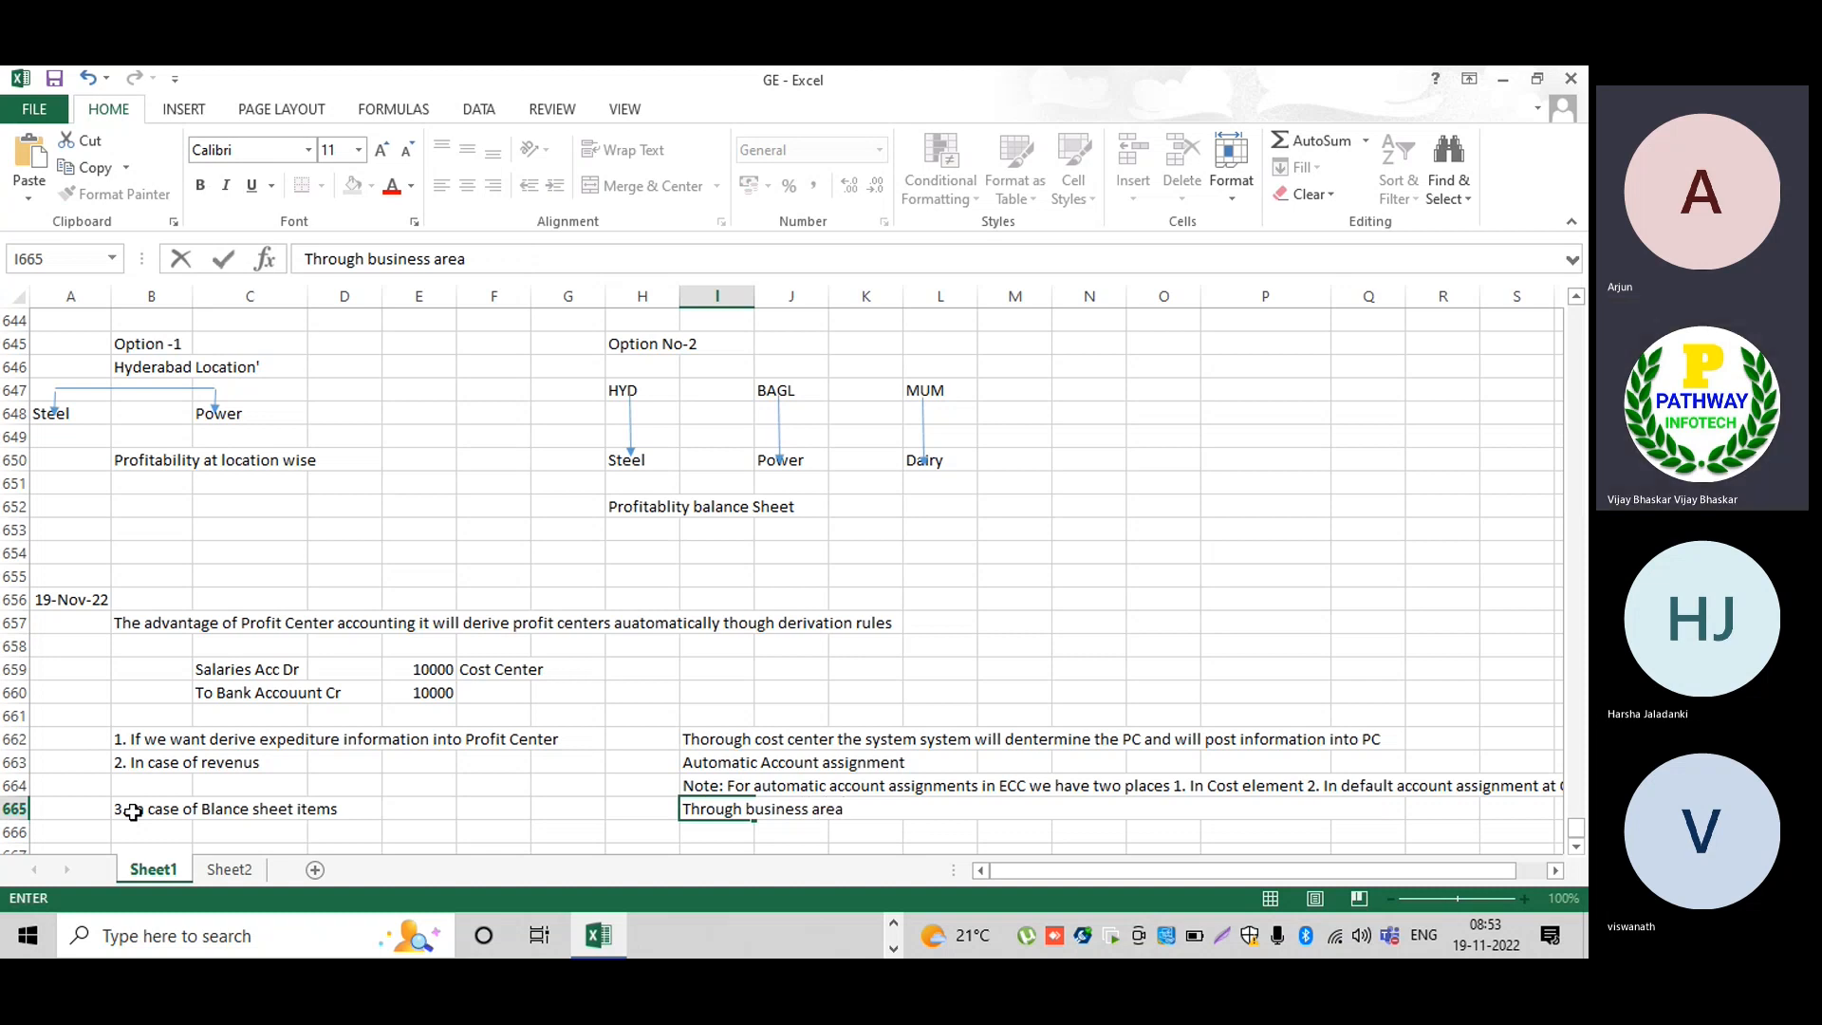
pyautogui.press('Return')
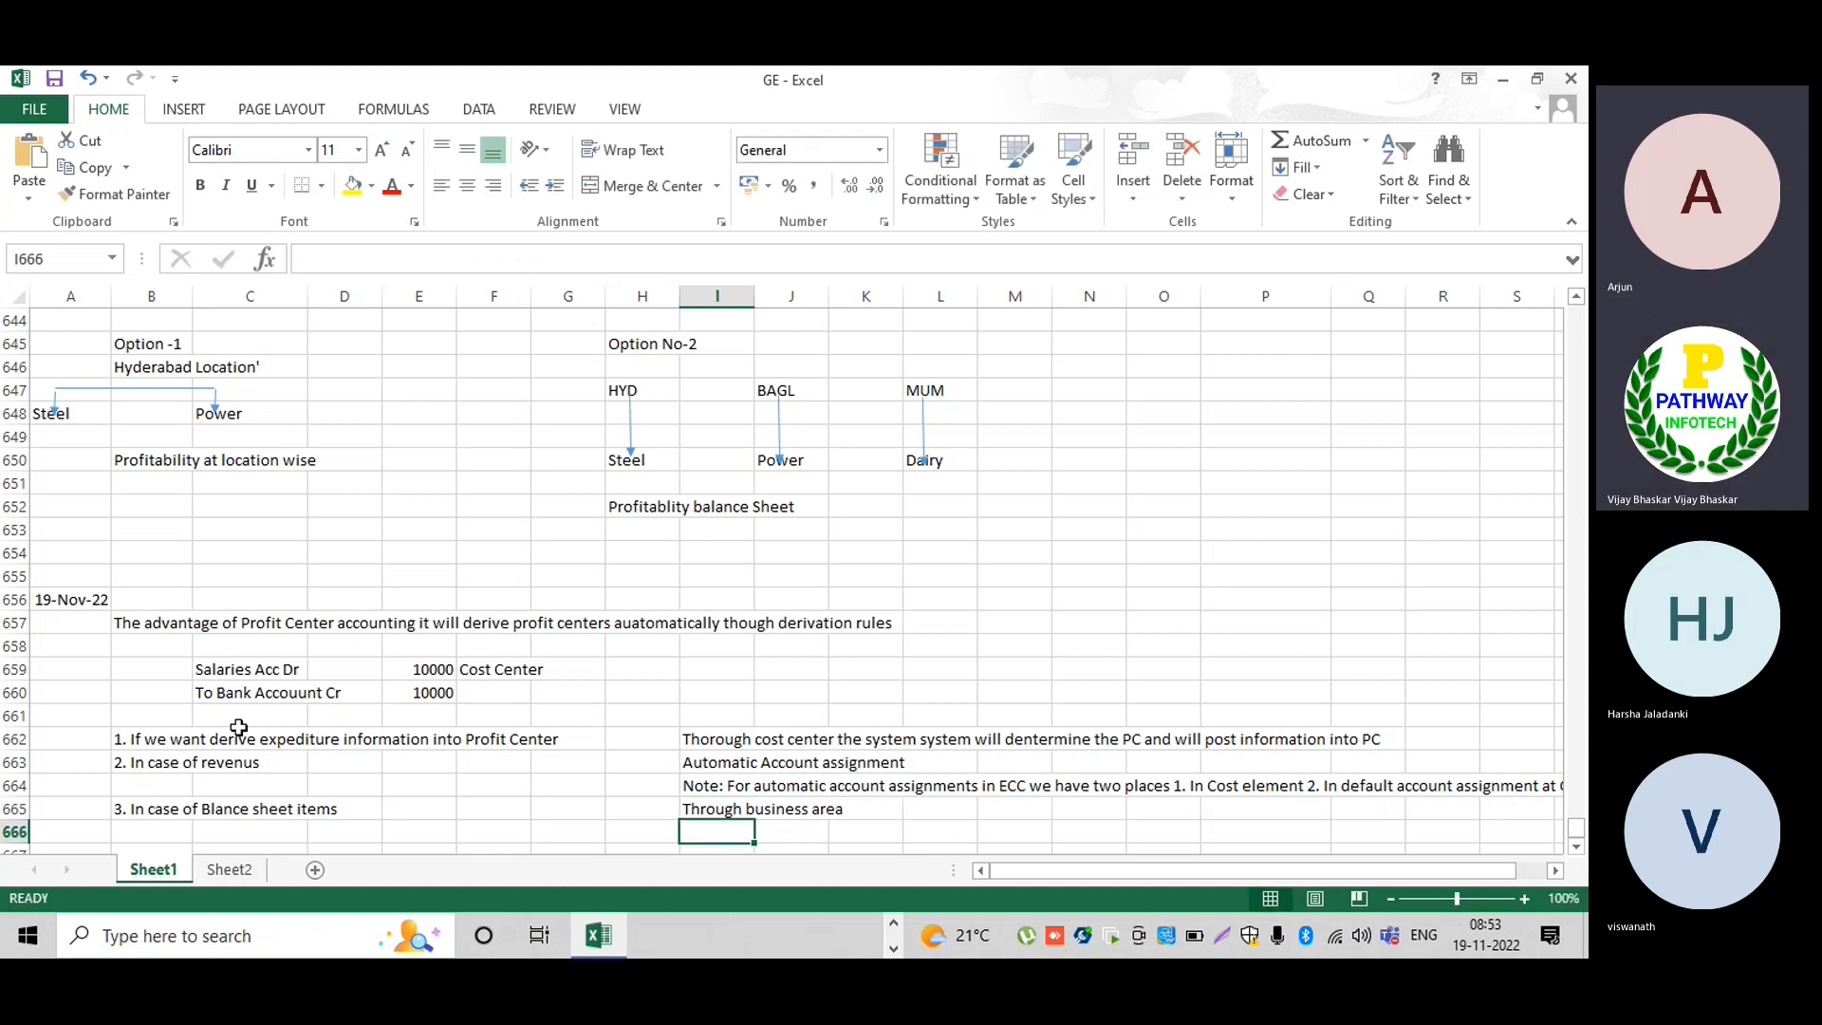
# Insert a blank row above the first numbered derivation case and enter the heading "Profit Center Derivation" in cell B662.
pyautogui.click(11, 738)
pyautogui.hotkey('ctrl', 'shift', '+')
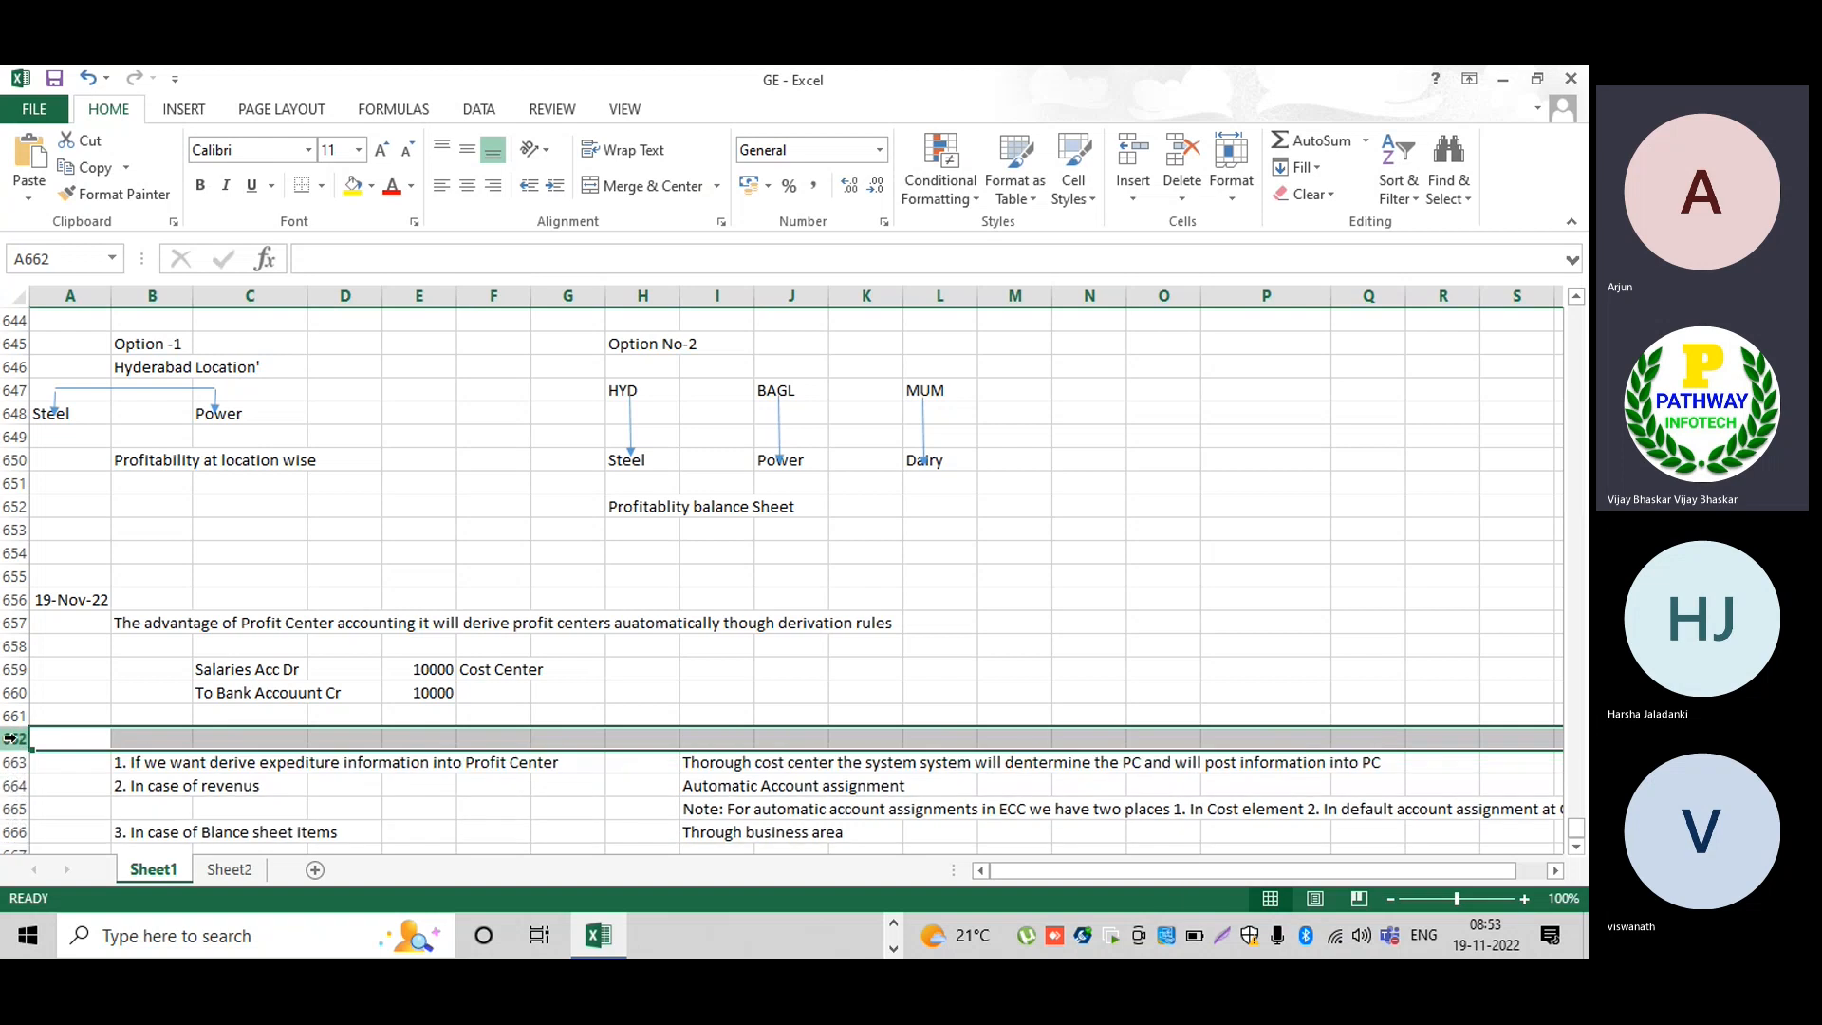
pyautogui.click(177, 740)
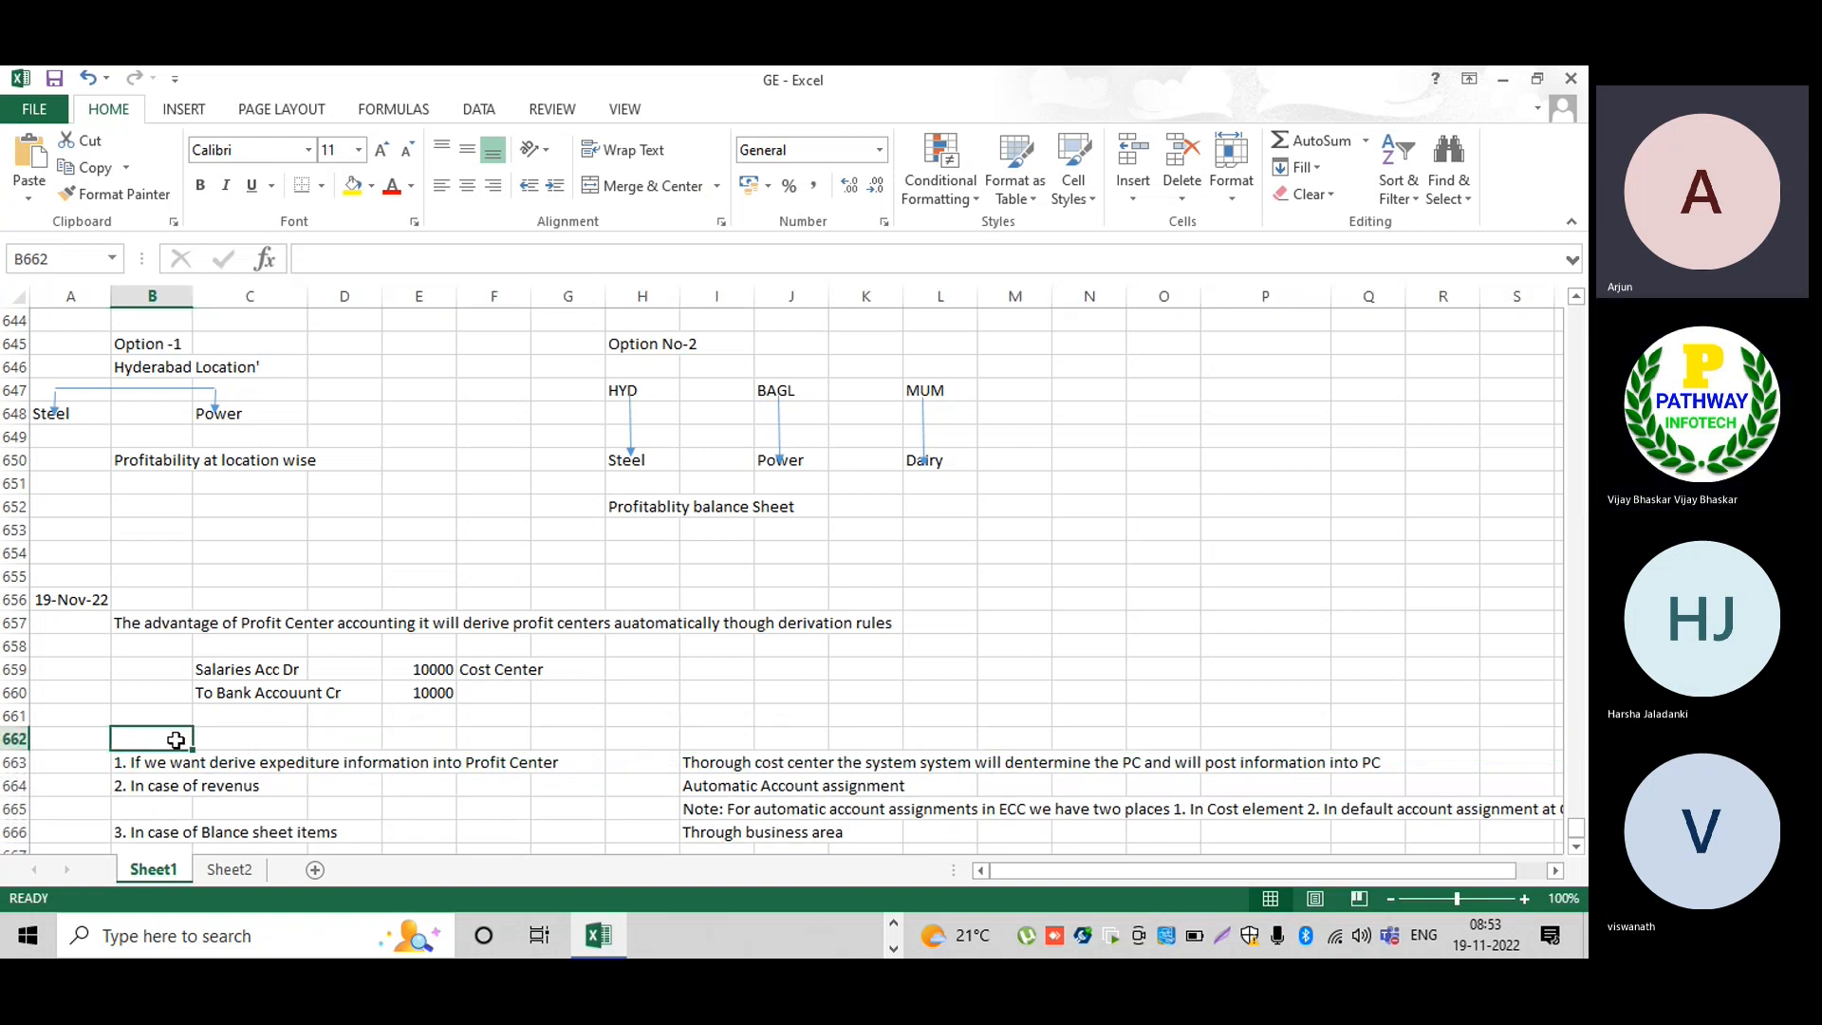
pyautogui.write('Pro')
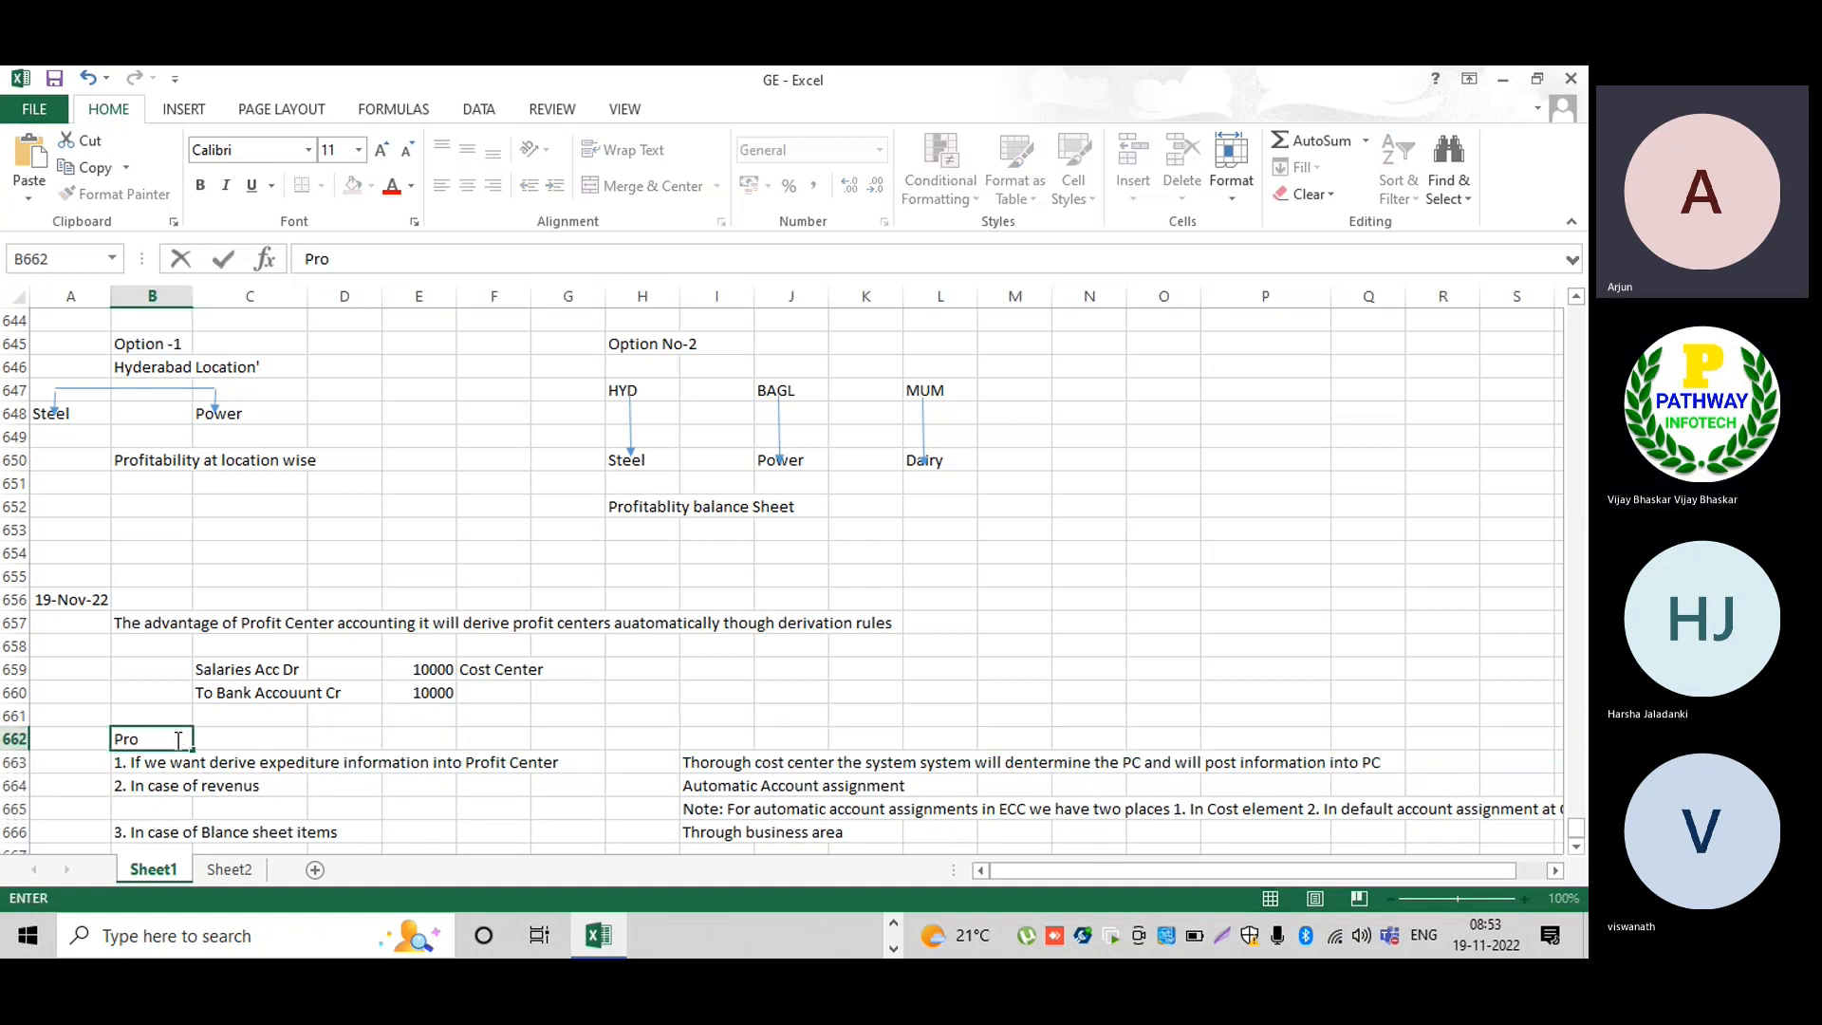
pyautogui.write('fit Center De')
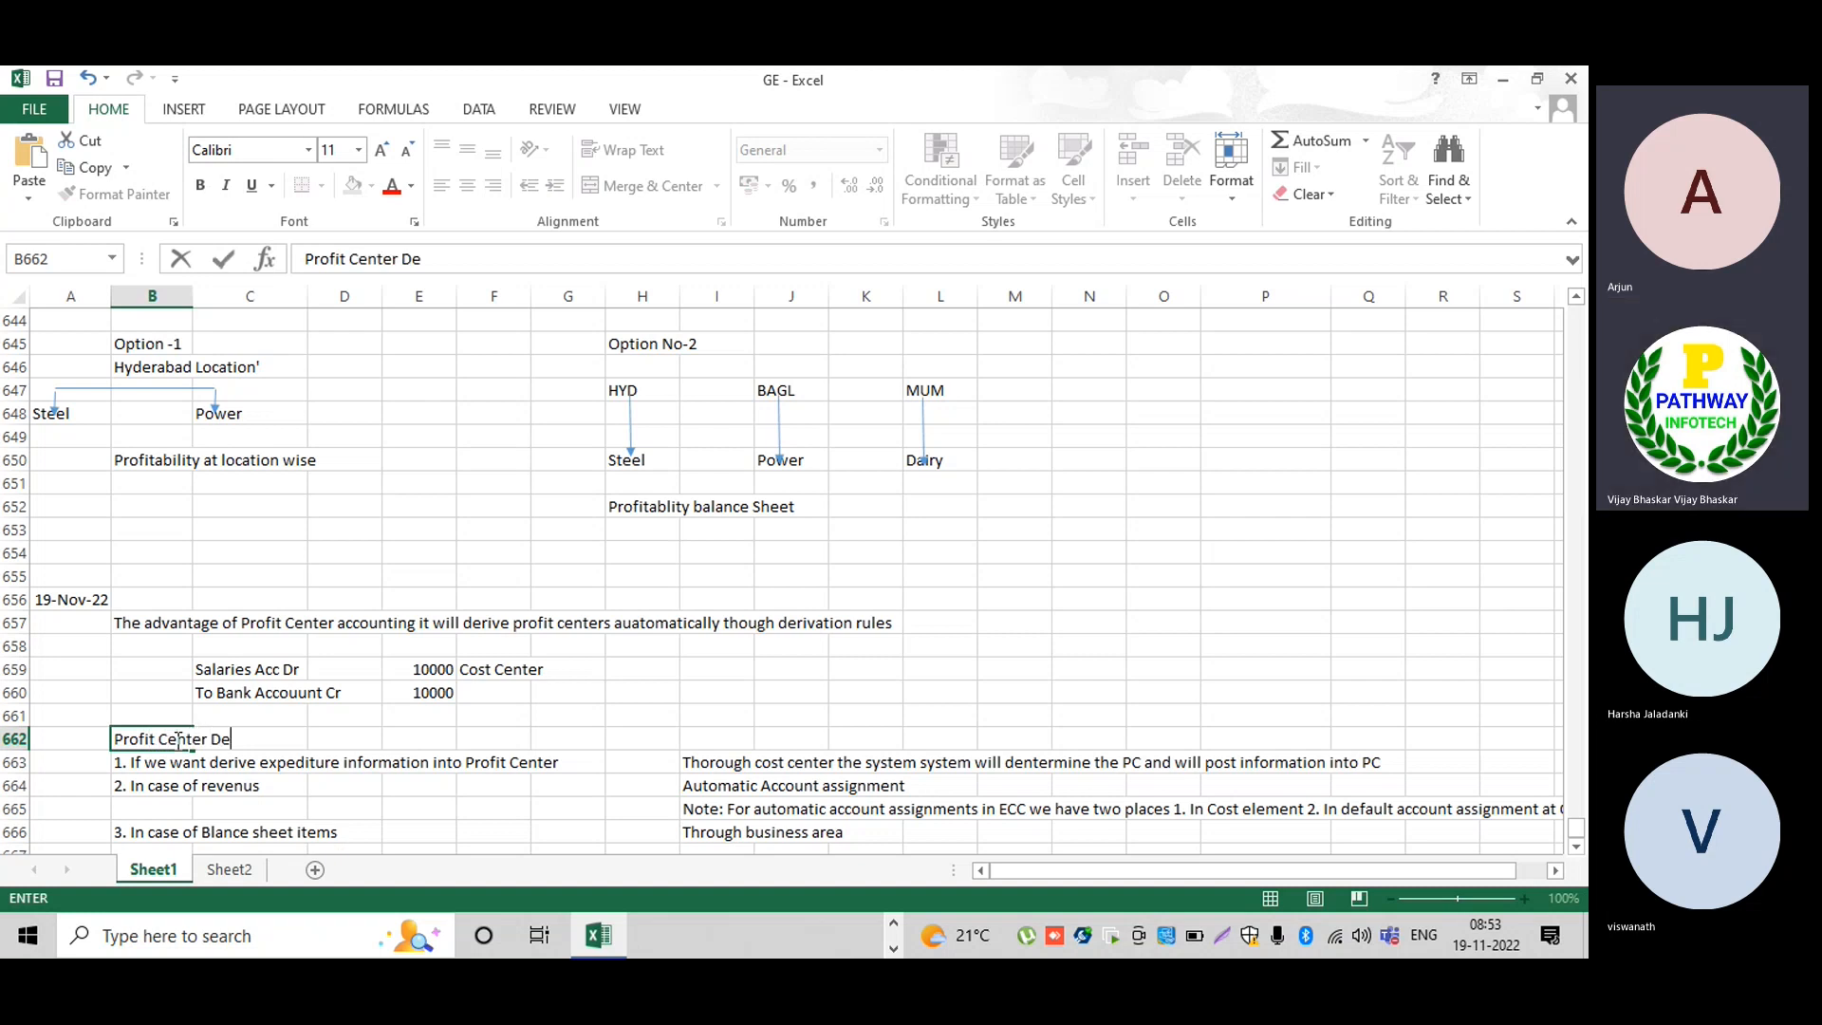
pyautogui.write('riva')
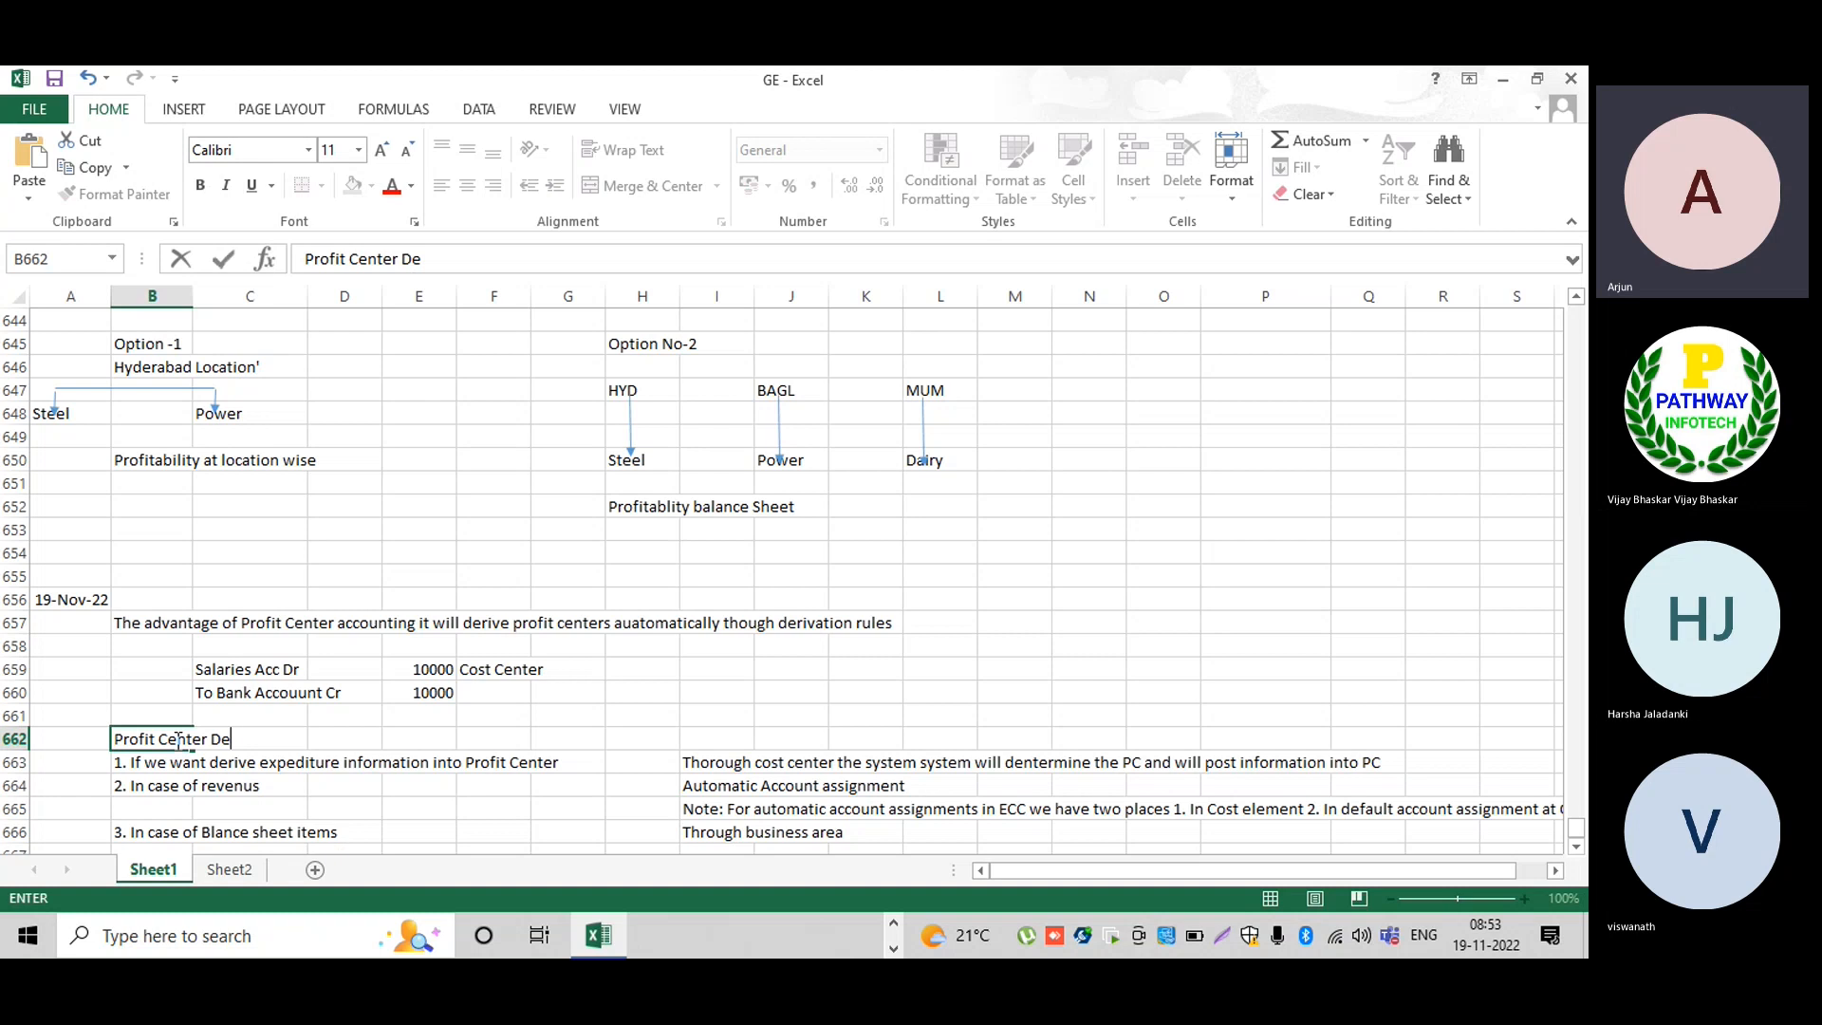
pyautogui.write('tion')
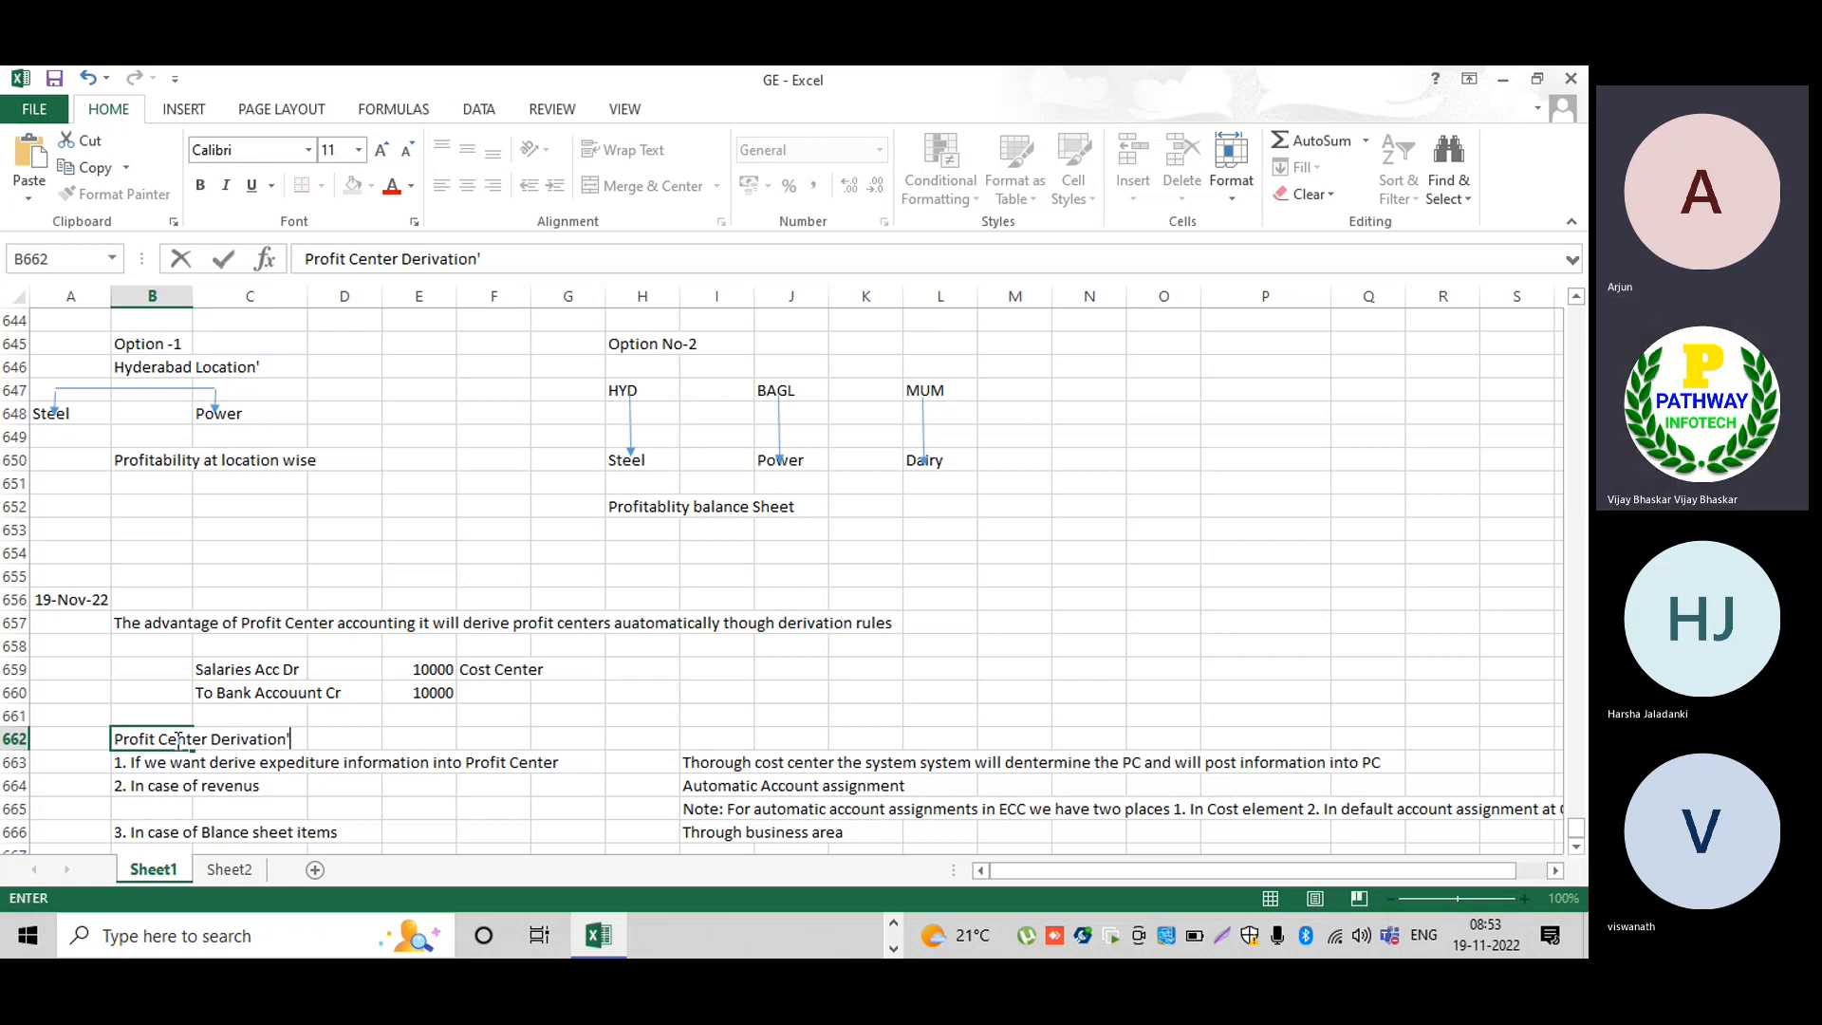
pyautogui.press('Return')
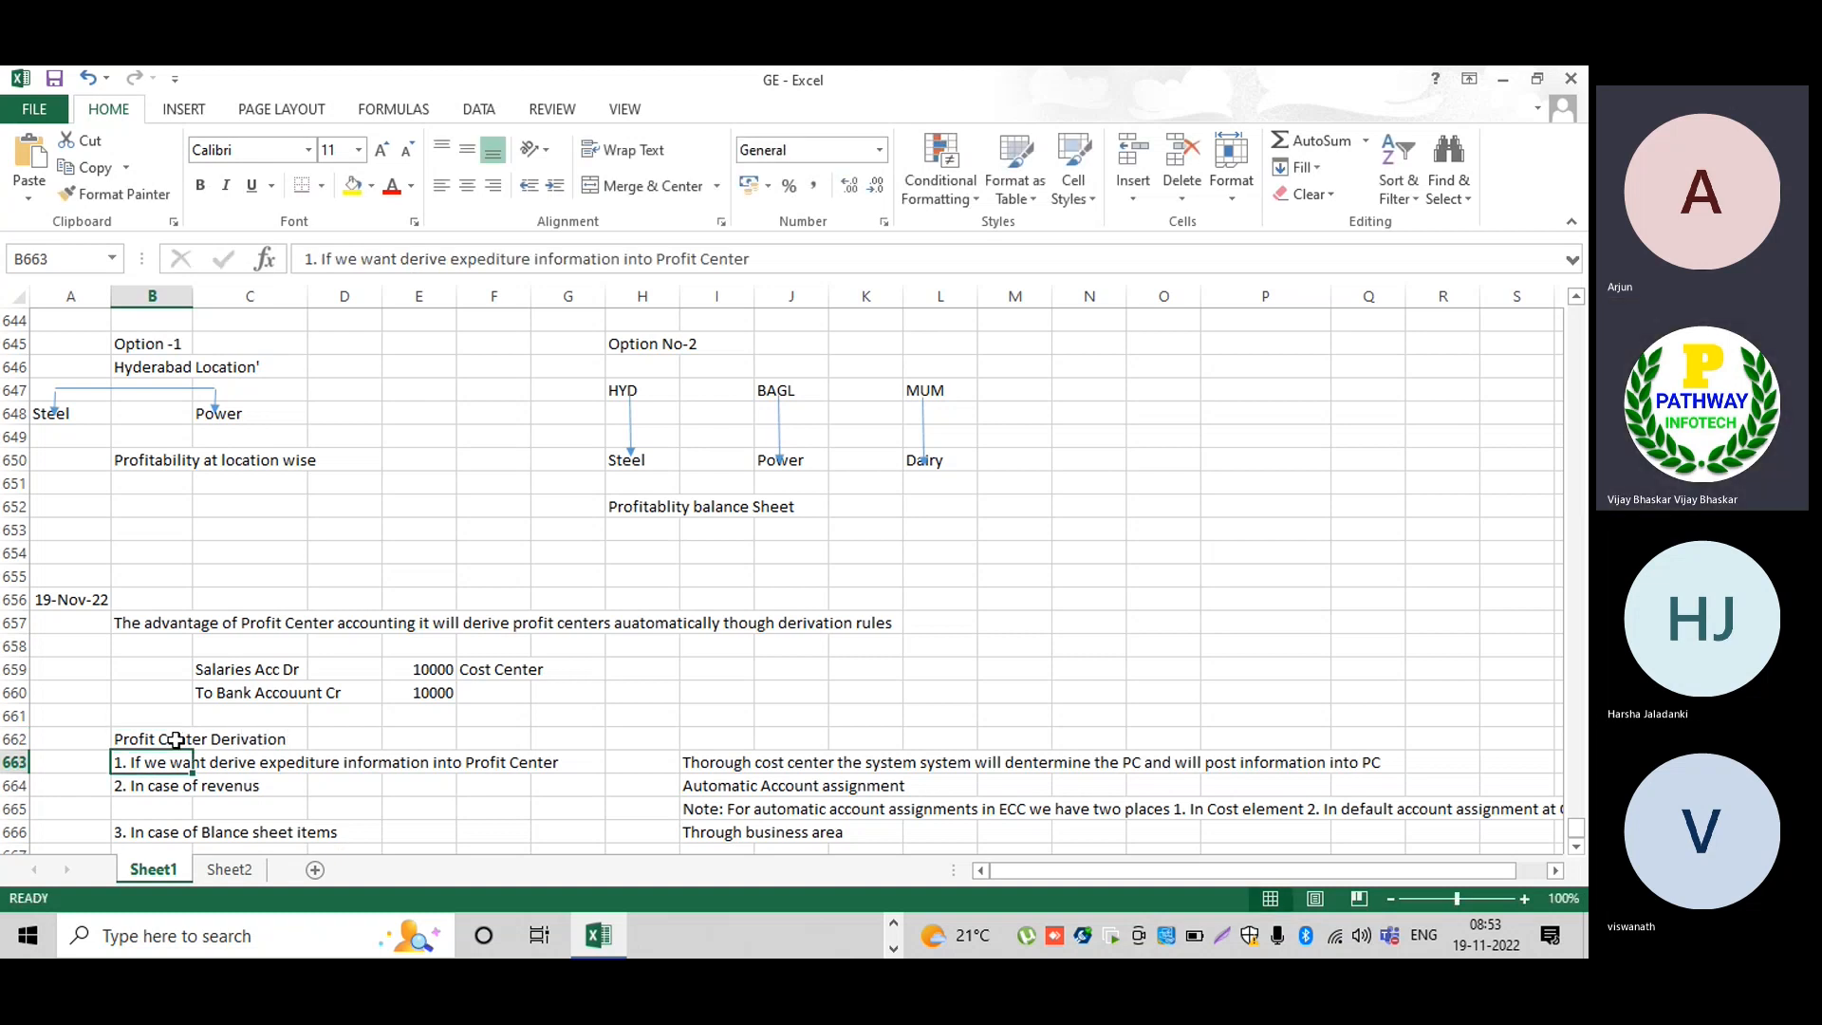
# Format the "Profit Center Derivation" heading in cell B662 as bold red text.
pyautogui.click(175, 740)
pyautogui.click(200, 185)
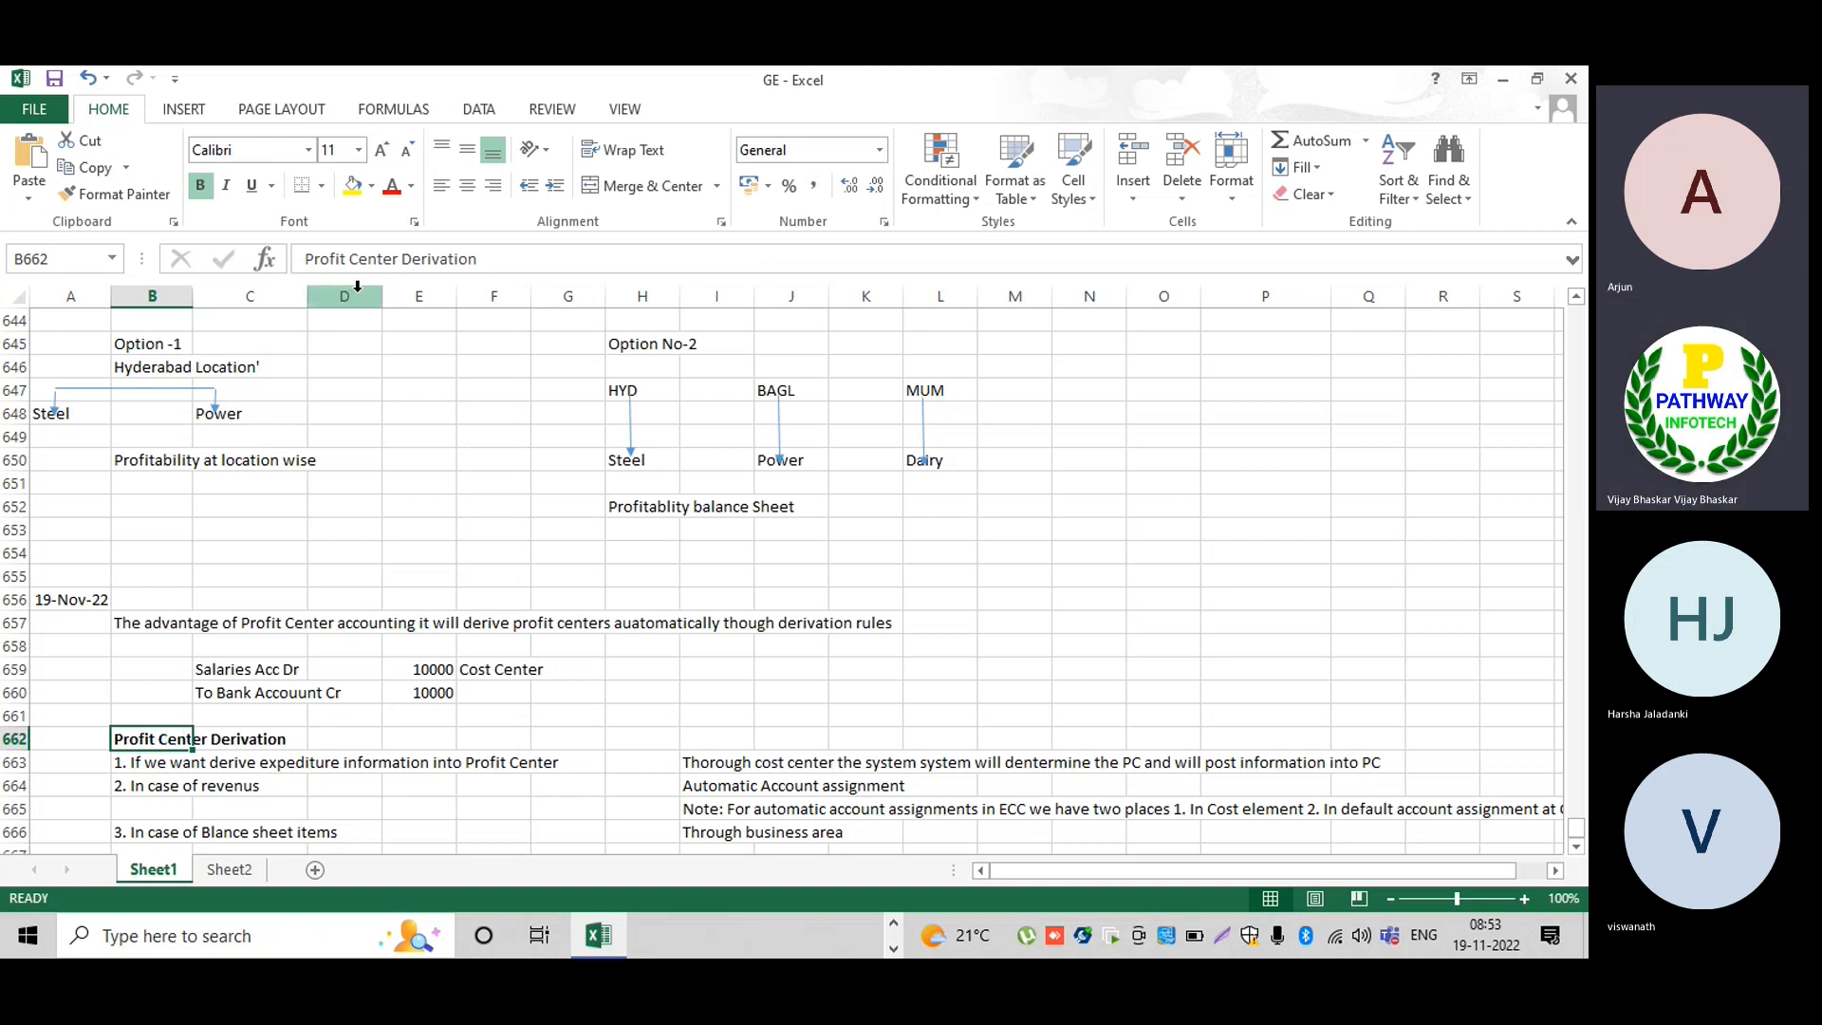
pyautogui.click(393, 190)
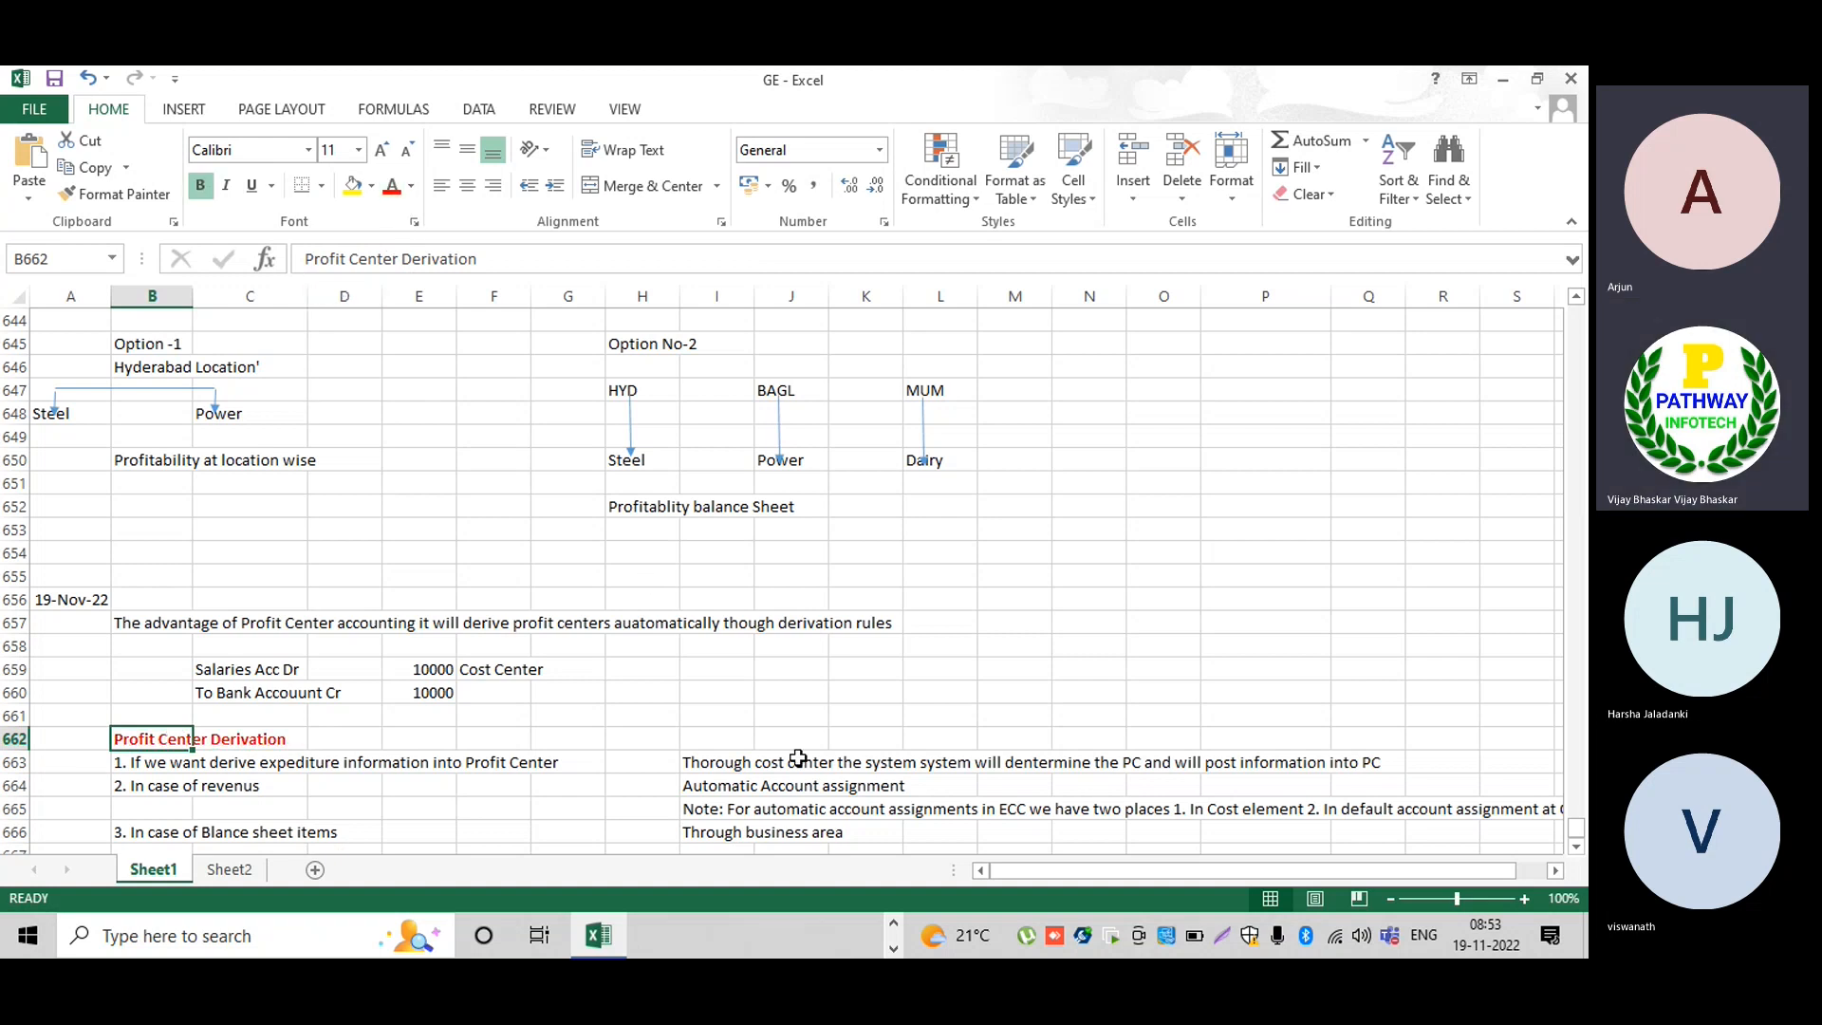
# Enter the heading "Profit Center Derivation Process" in cell I662 and format it as bold red text.
pyautogui.click(736, 739)
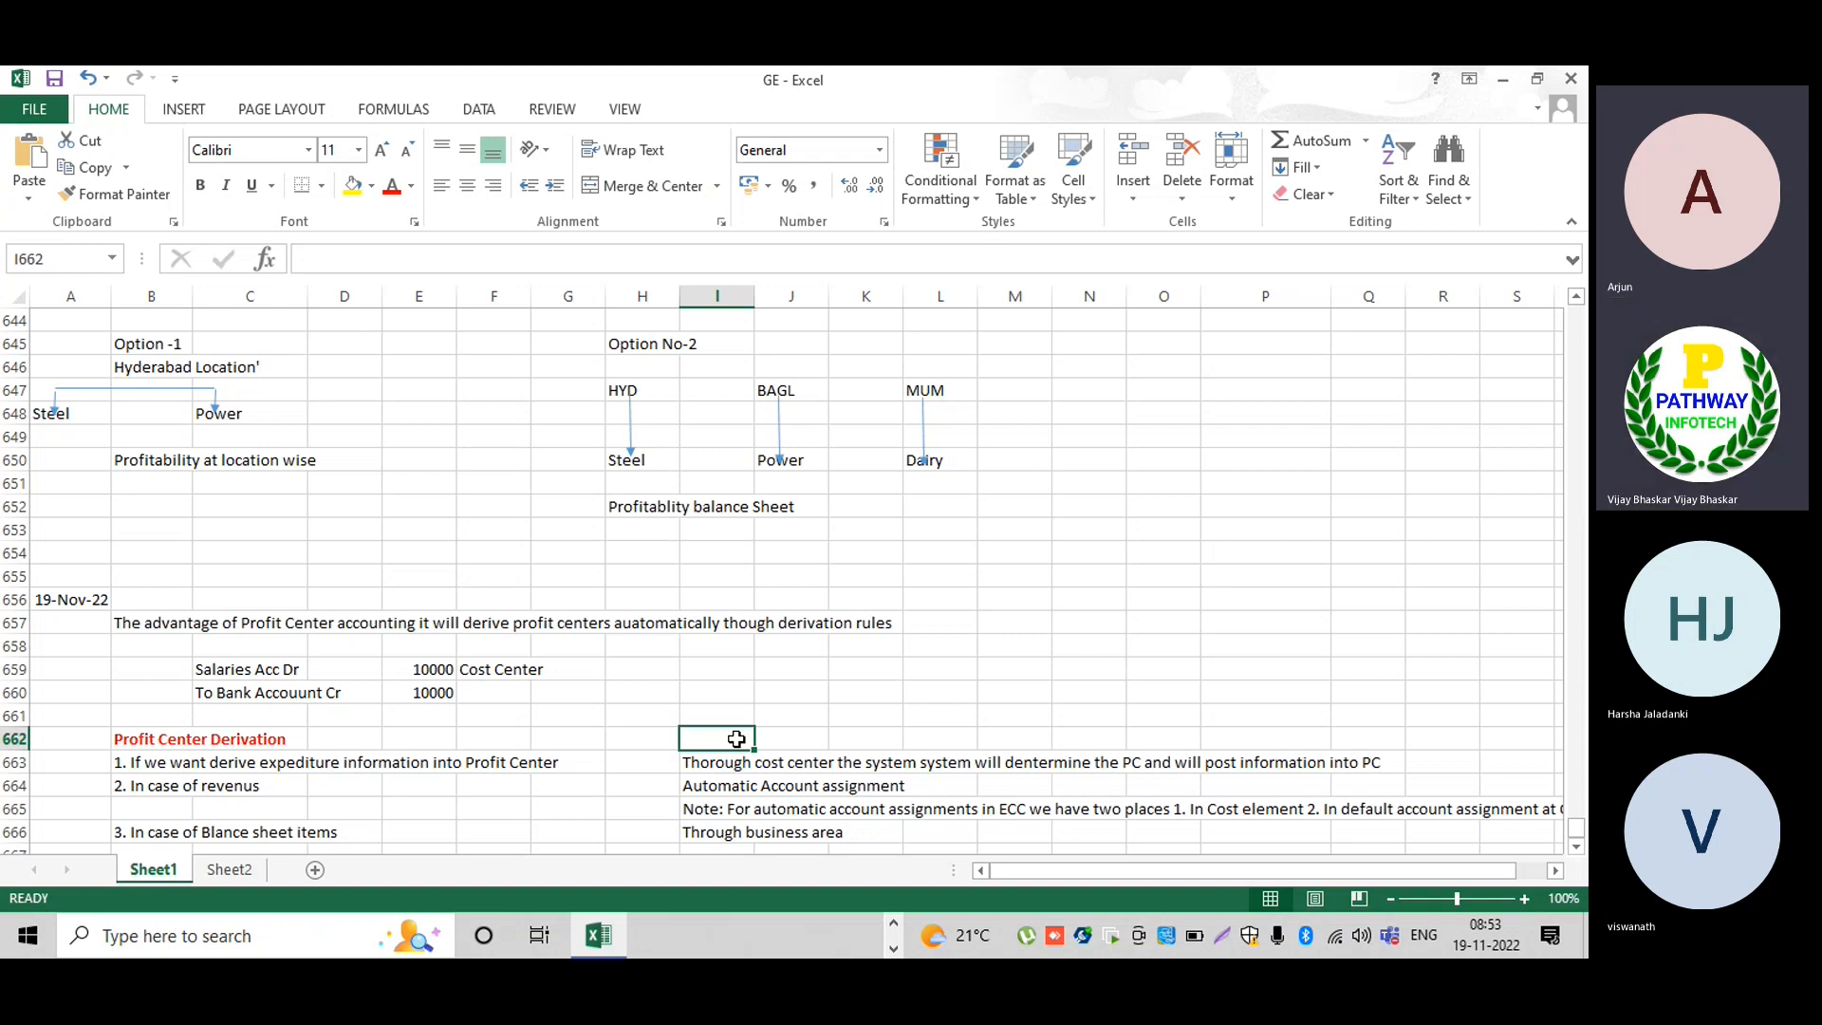
pyautogui.write('Pro')
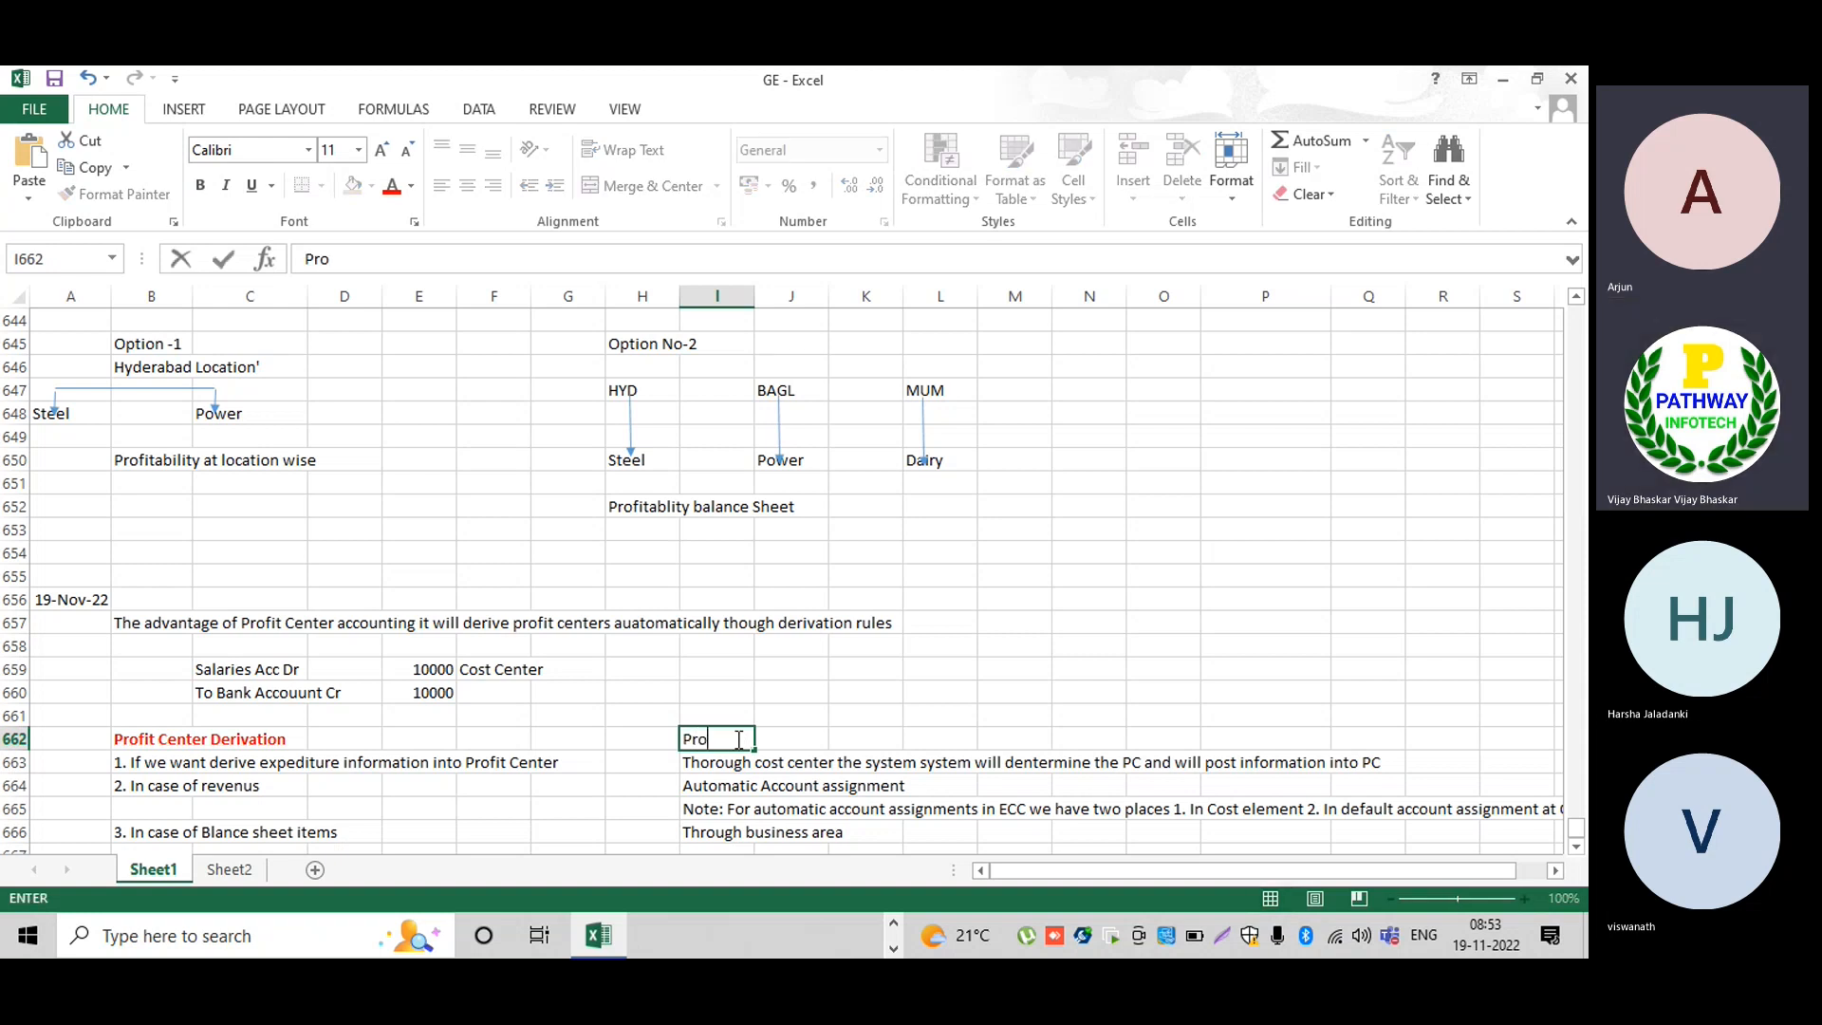
pyautogui.write('fit Cente')
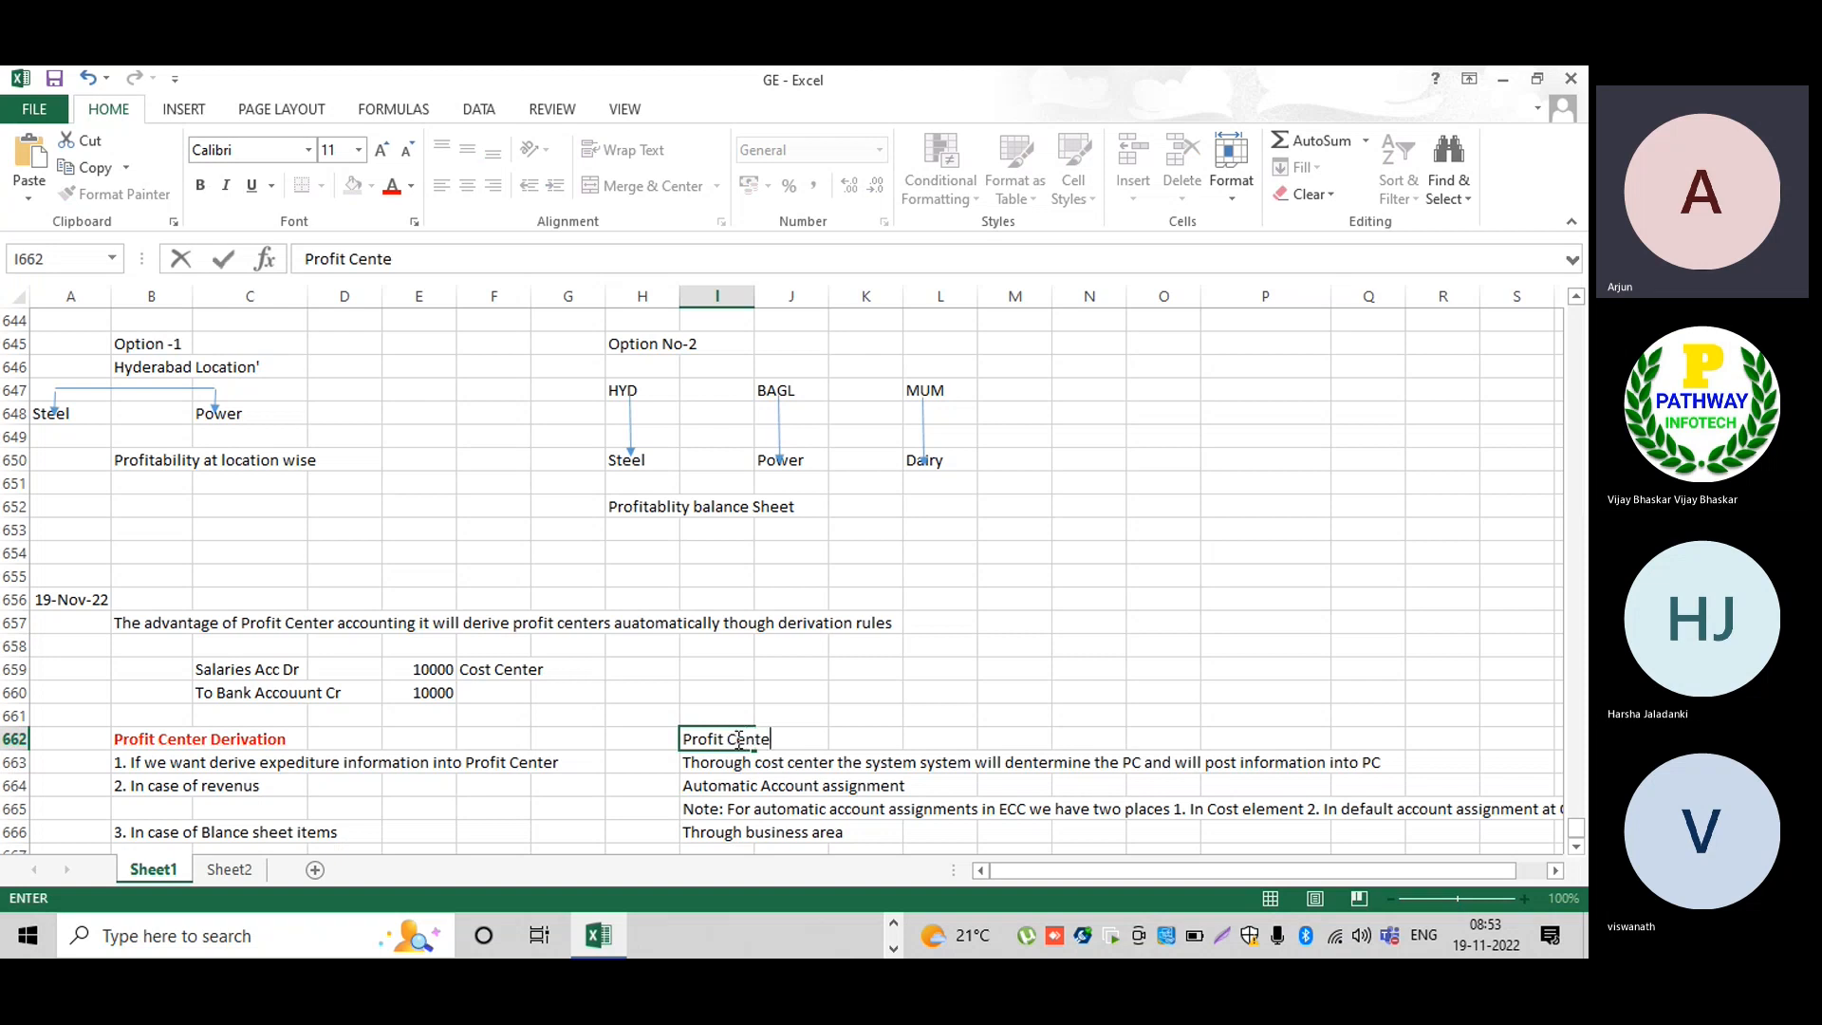
pyautogui.write('r Derivation Process')
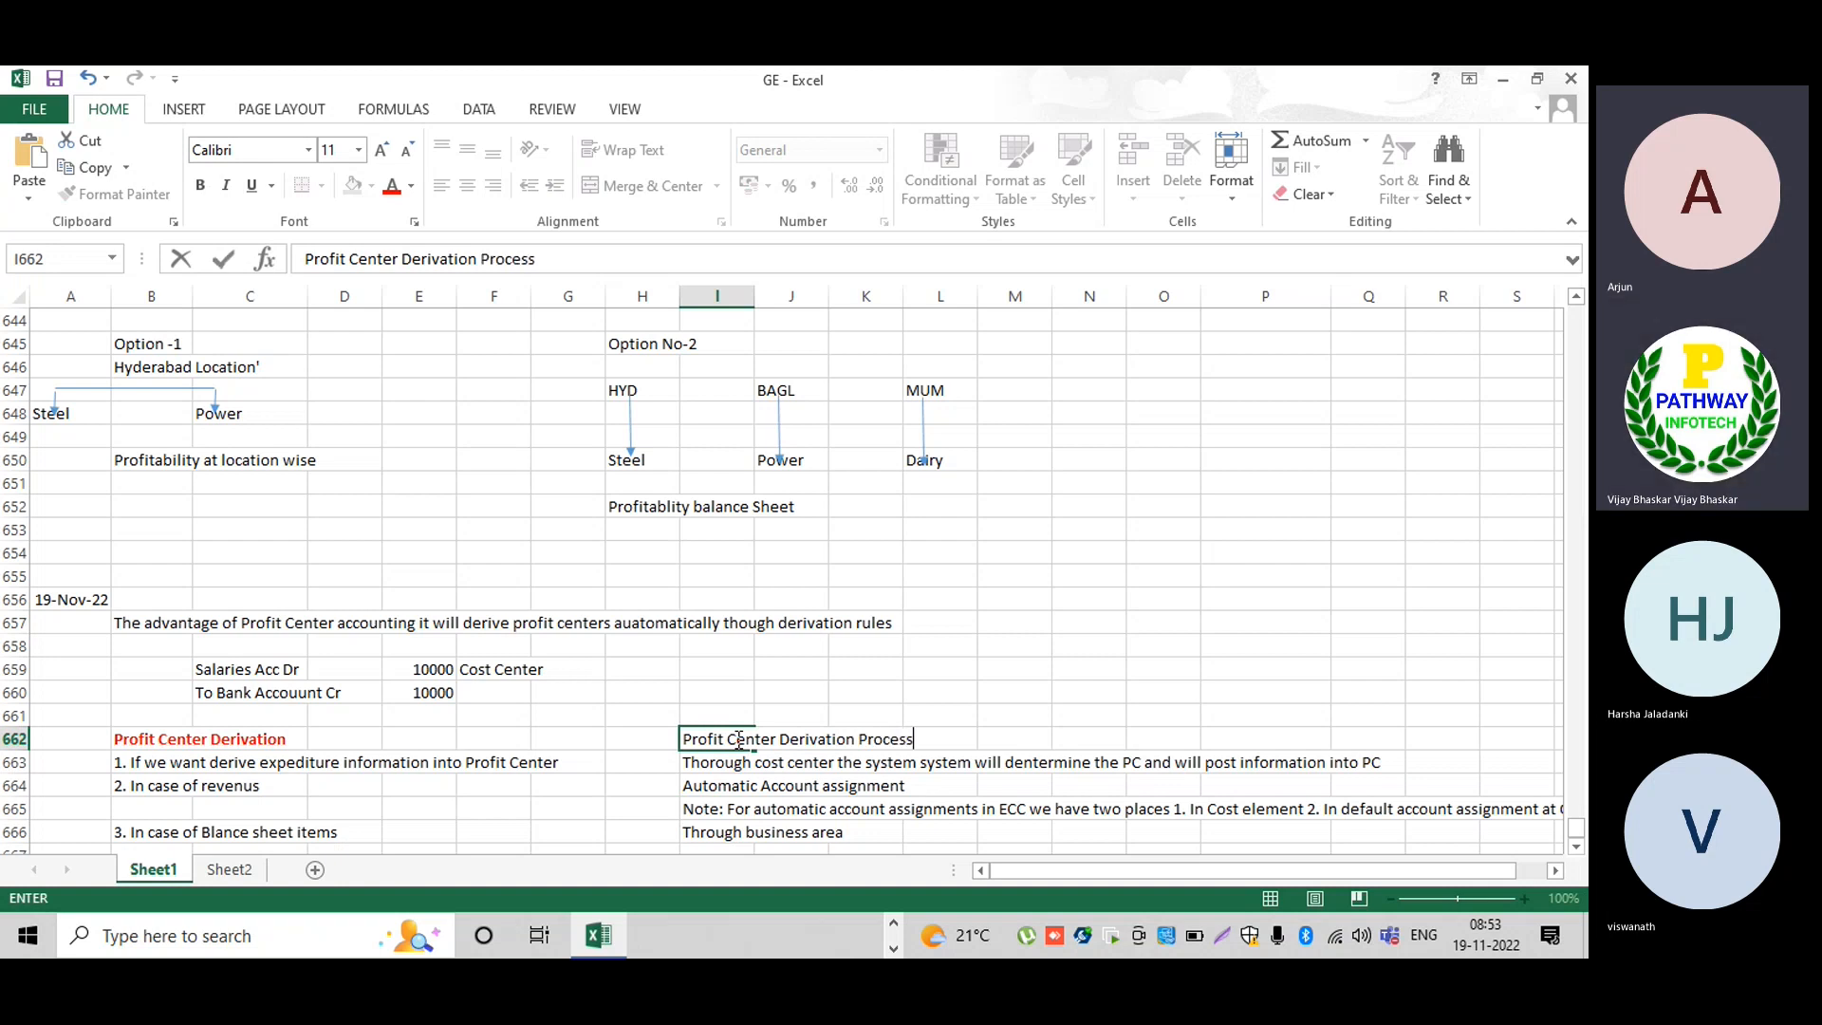
pyautogui.press('Return')
pyautogui.click(737, 739)
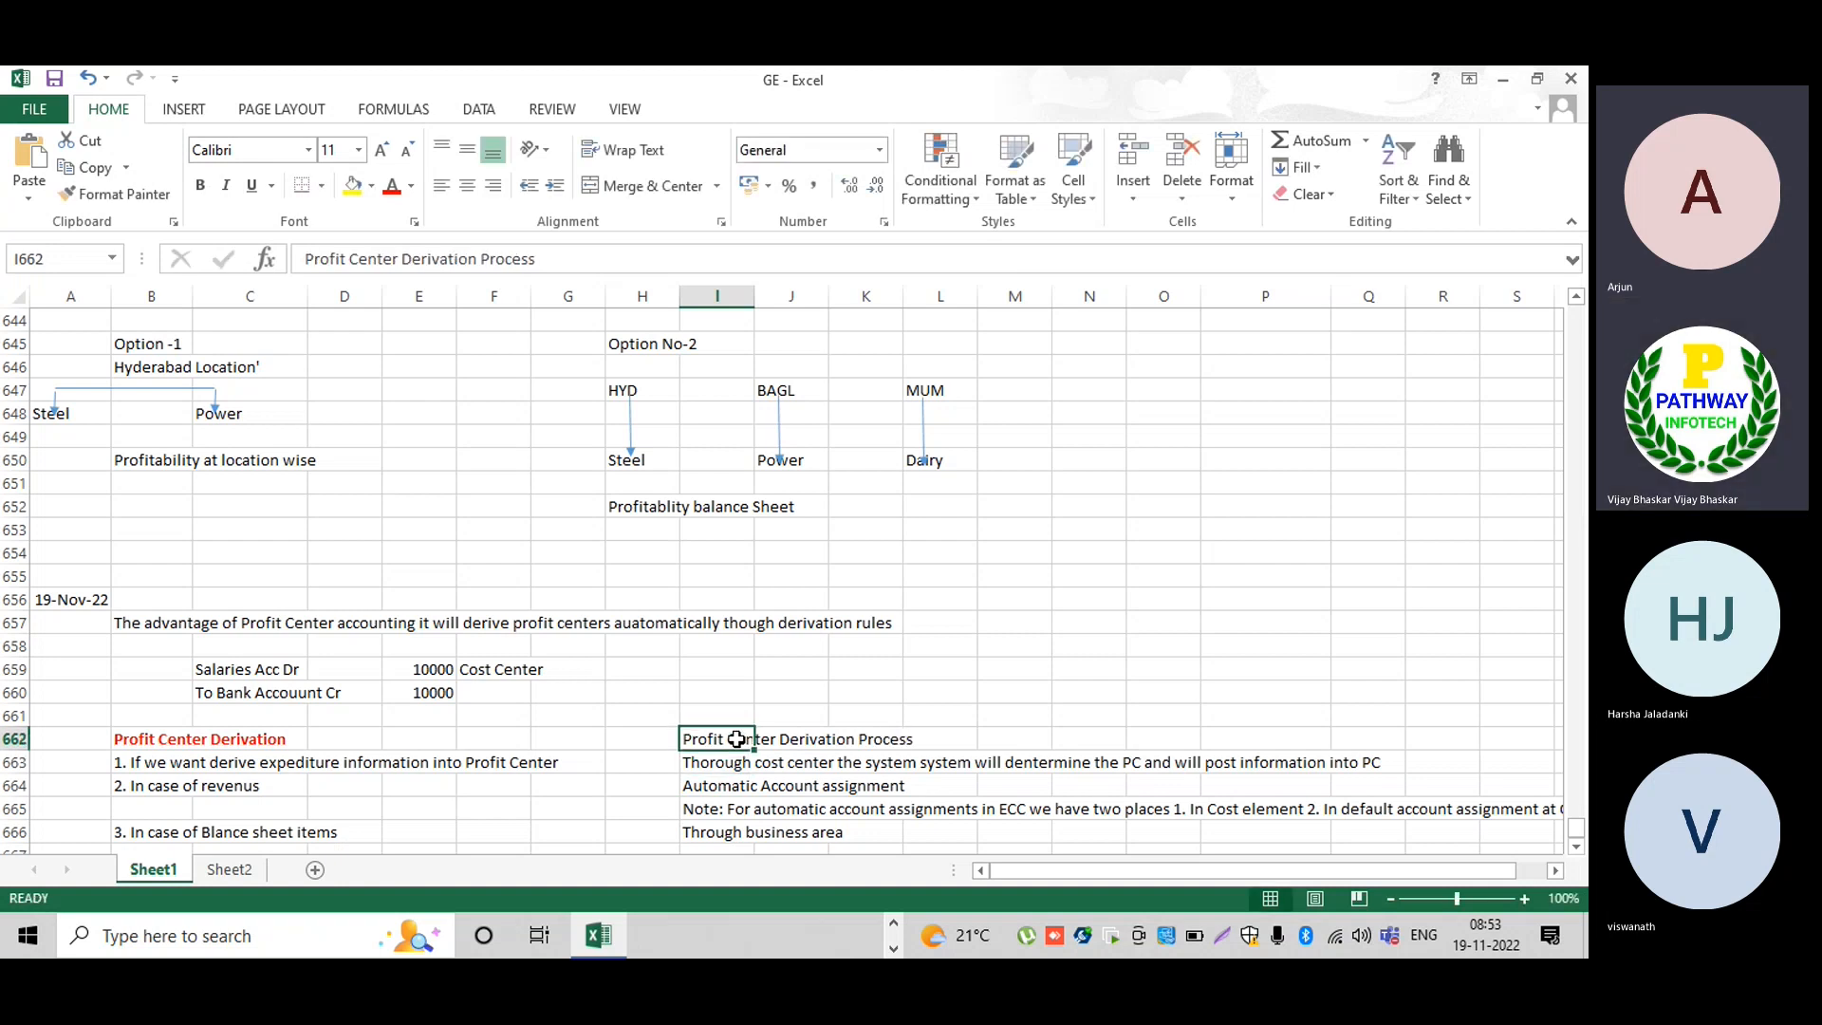
pyautogui.hotkey('ctrl', 'b')
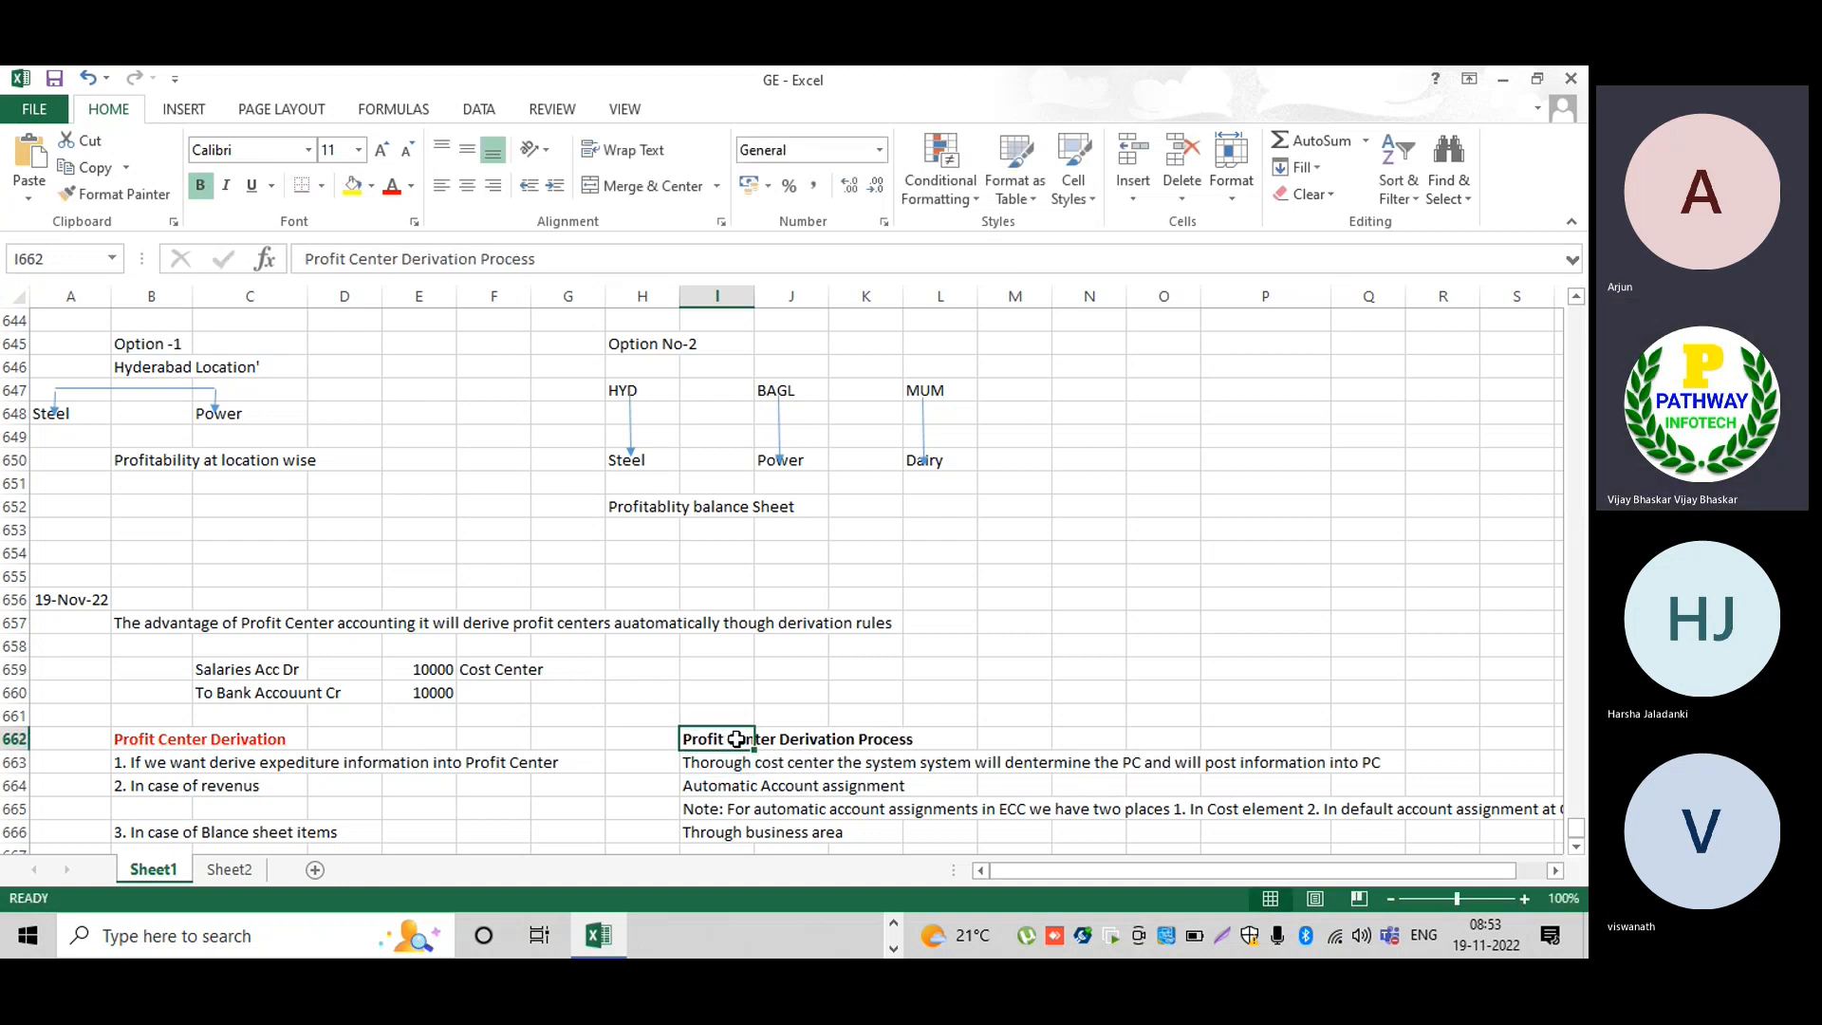
pyautogui.click(391, 185)
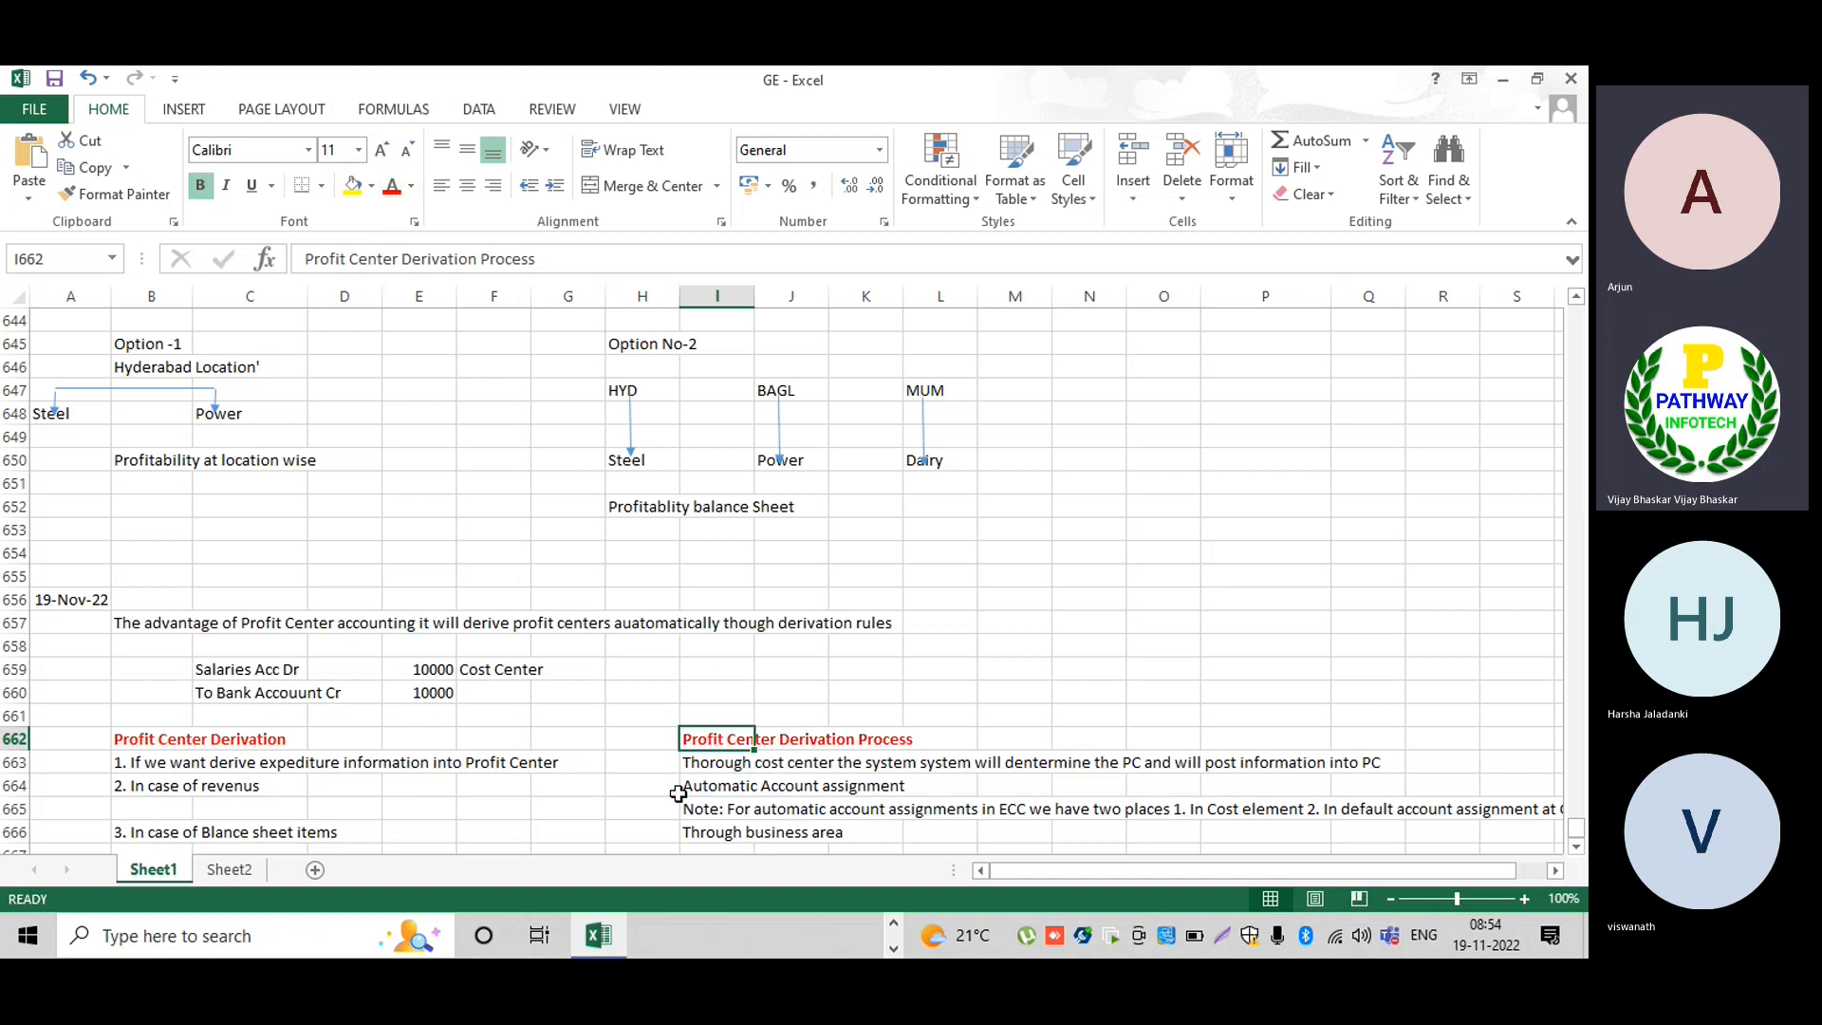